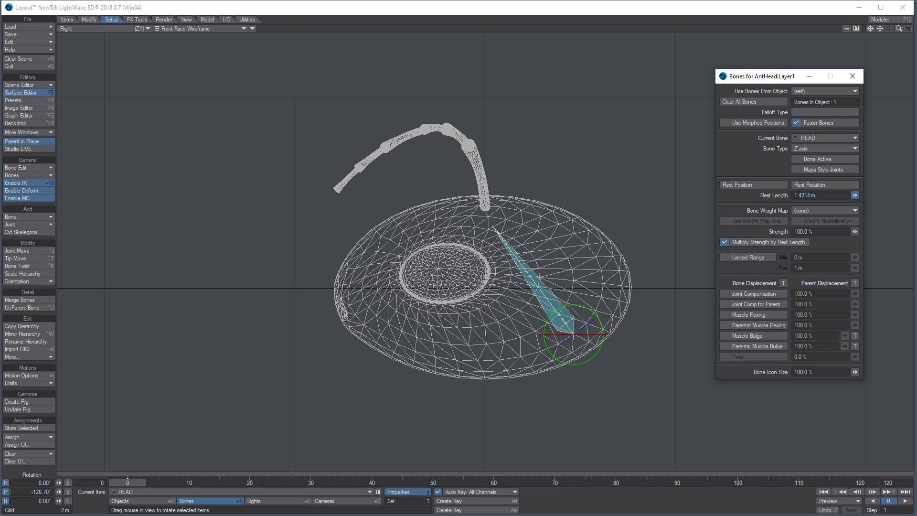
Add a child bone named HEAD, pitch it to about -88° toward the front of the face, and set its rest length to about 2.1787 m
key("super+space")
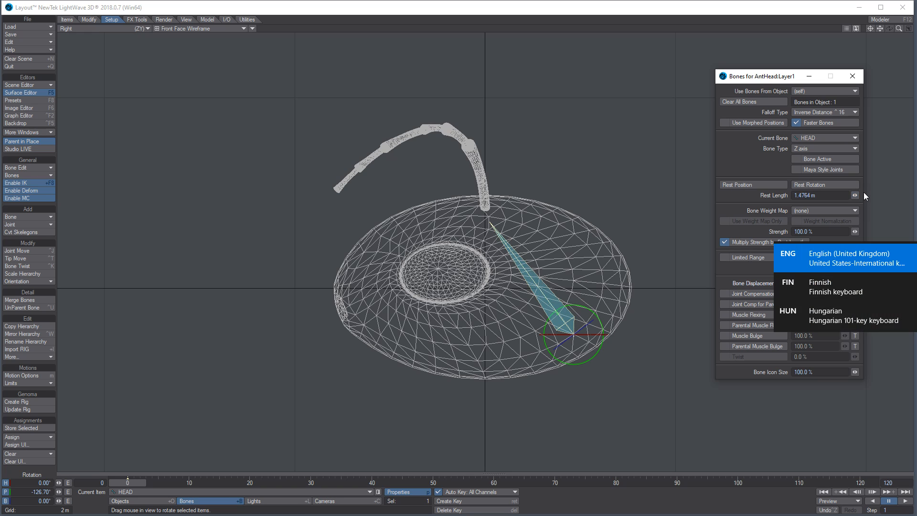
key("equal")
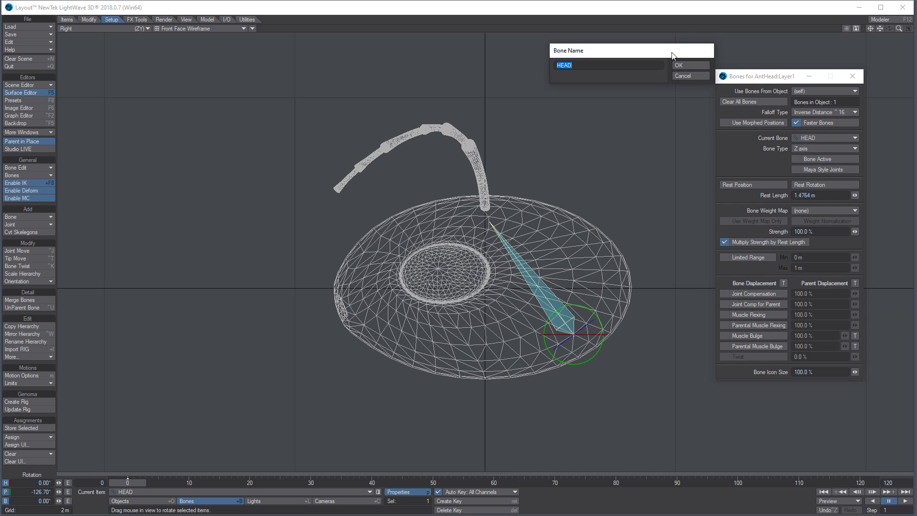
left_click(680, 65)
left_click_drag(471, 198, 451, 247)
left_click_drag(855, 196, 873, 196)
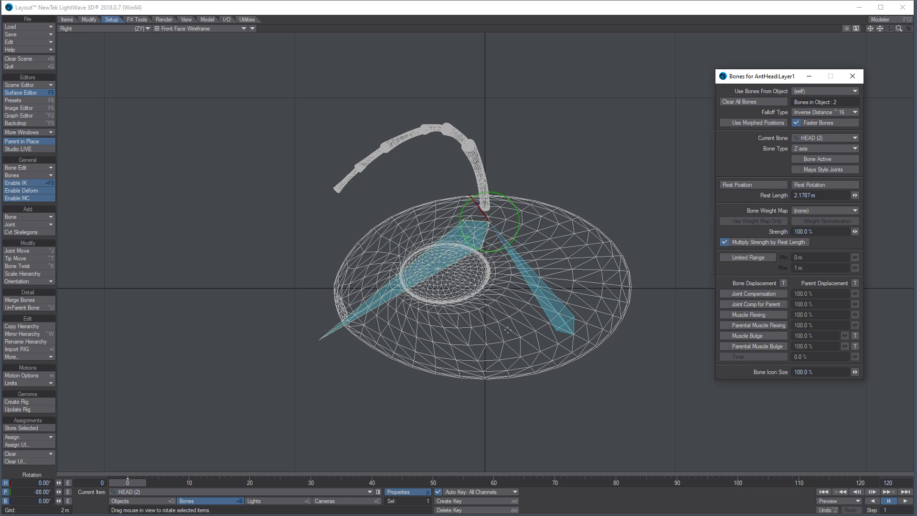
Add a second child bone named HEAD to the rear head bone, HEAD (1)
key("1")
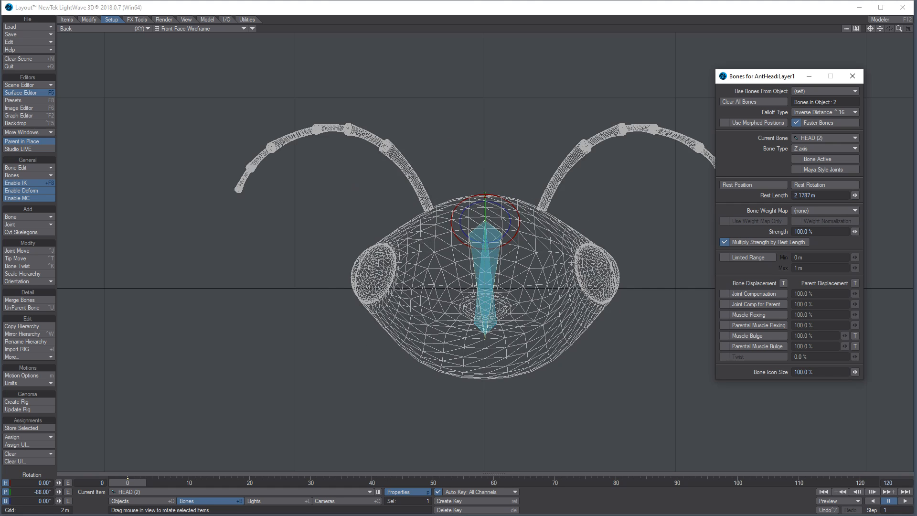
key("4")
left_click_drag(566, 295, 511, 310, "alt")
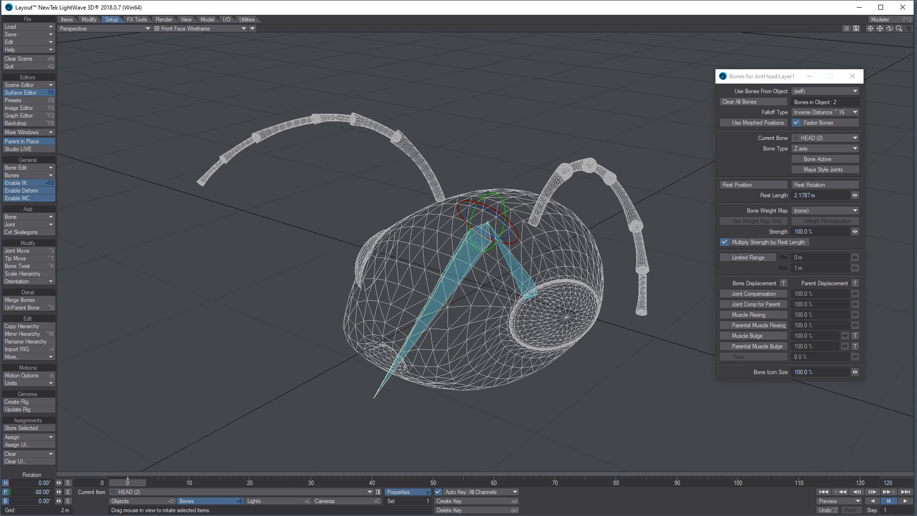
left_click_drag(575, 297, 503, 274, "alt")
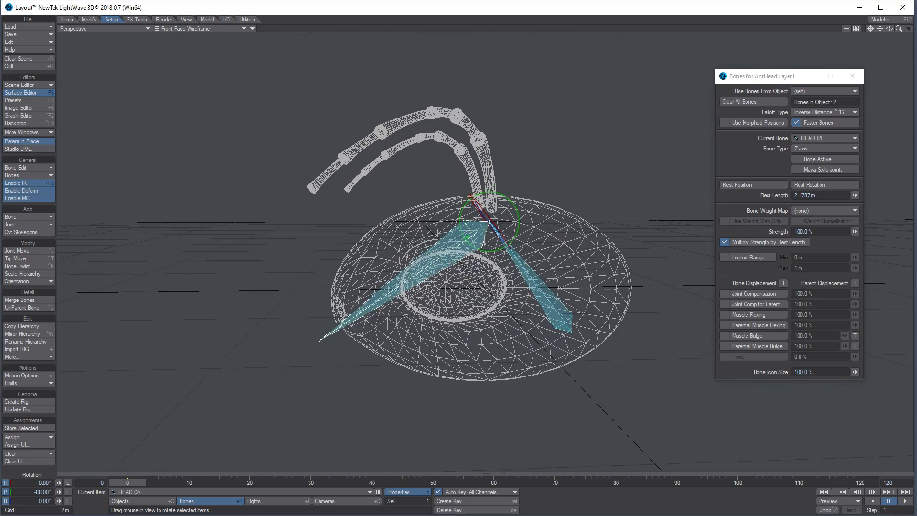
left_click(582, 313)
key("=")
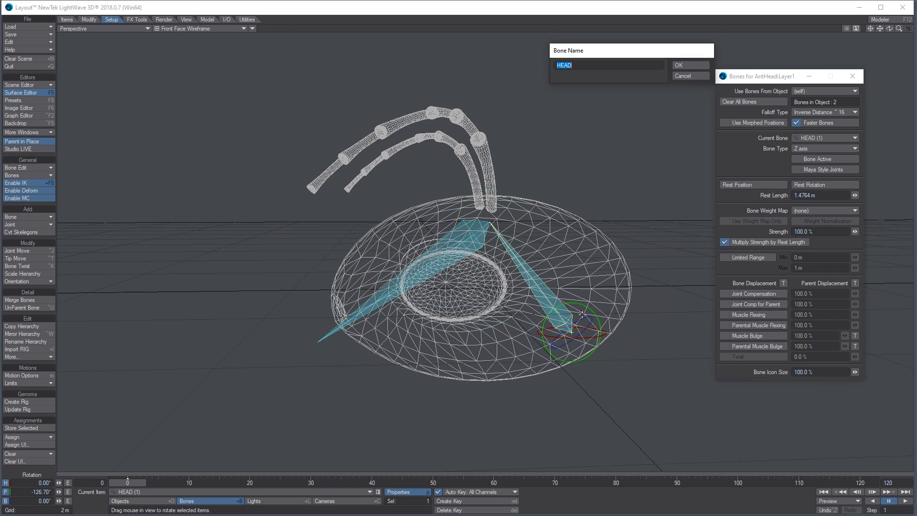
left_click(687, 66)
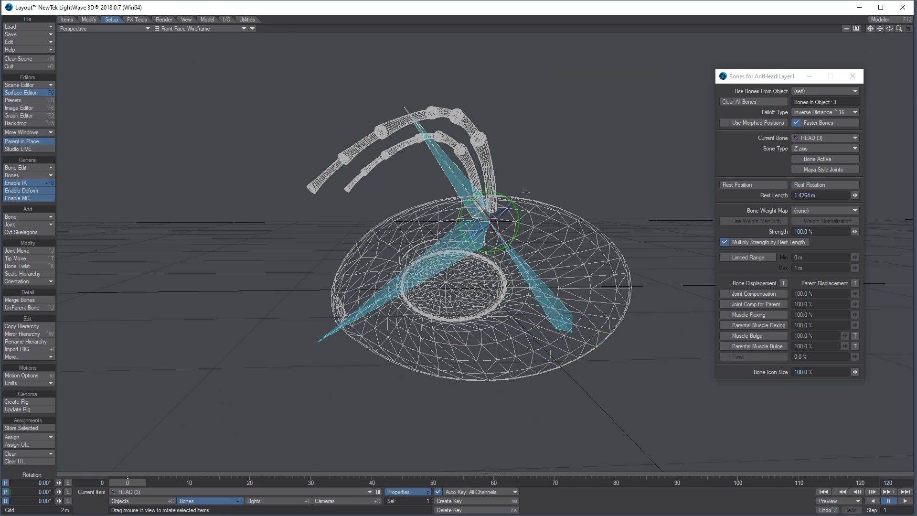
Rotate the new bone toward one eye in World coordinates and move it to about X 381 mm, Y 228 mm, Z 1.17 m
key("1")
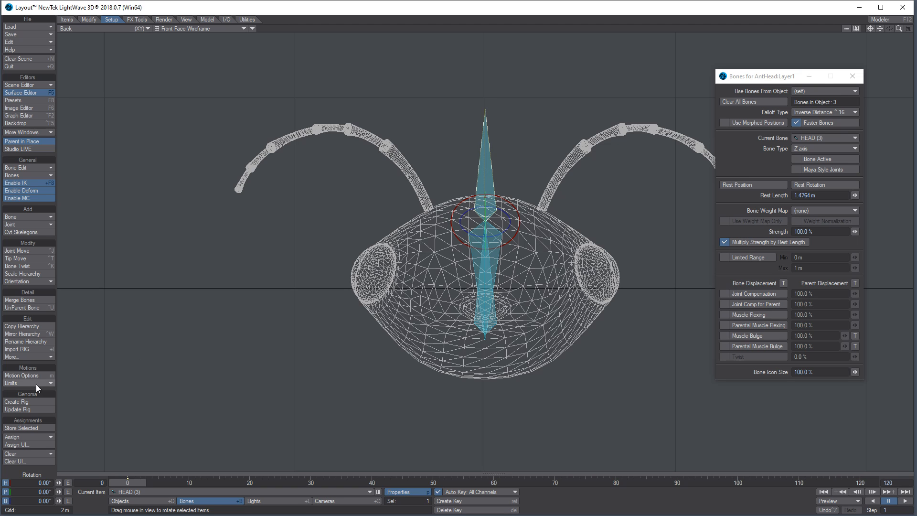
left_click(90, 20)
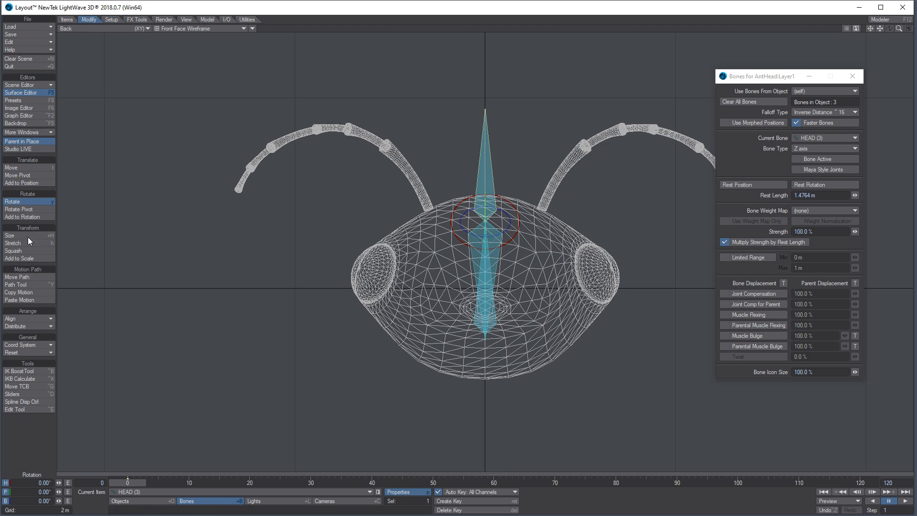
left_click(35, 344)
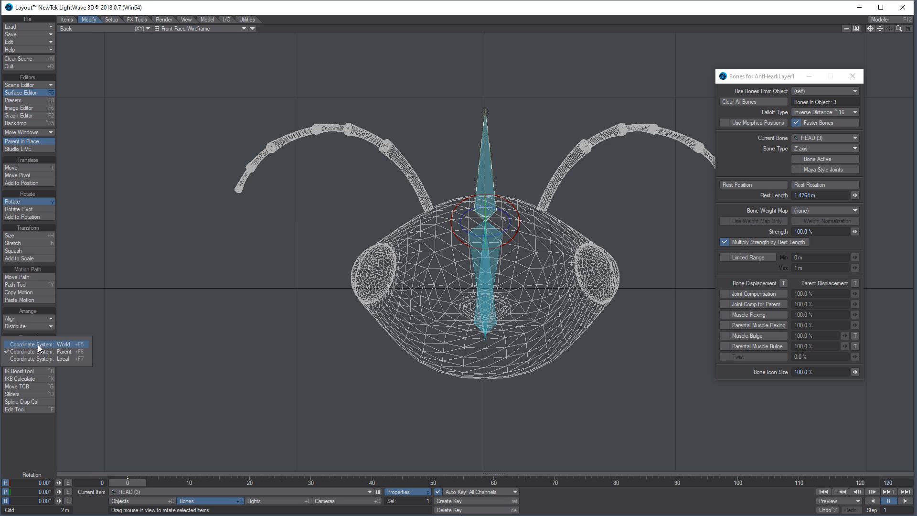
left_click(39, 345)
left_click_drag(504, 198, 557, 248)
key("t")
key("2")
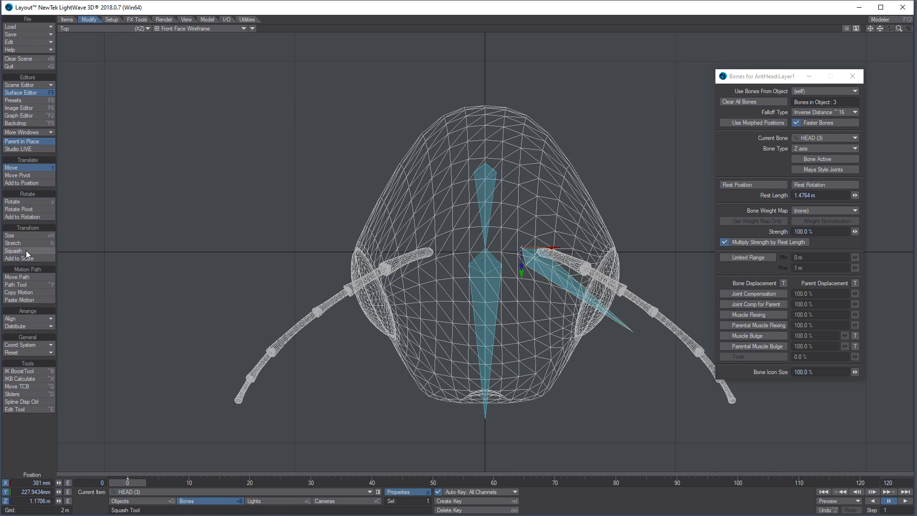
Mirror the eye bone's hierarchy across the X axis about the origin, leaving the name prefix empty
left_click(115, 20)
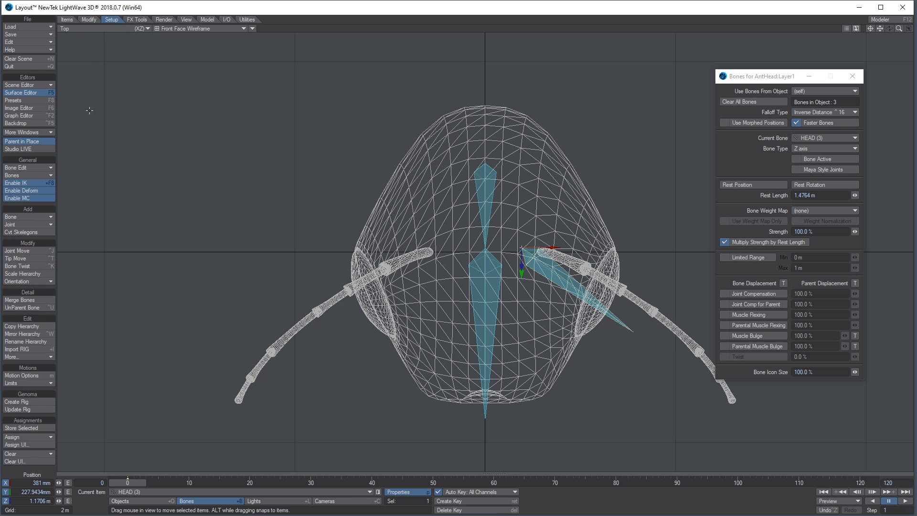
left_click(35, 334)
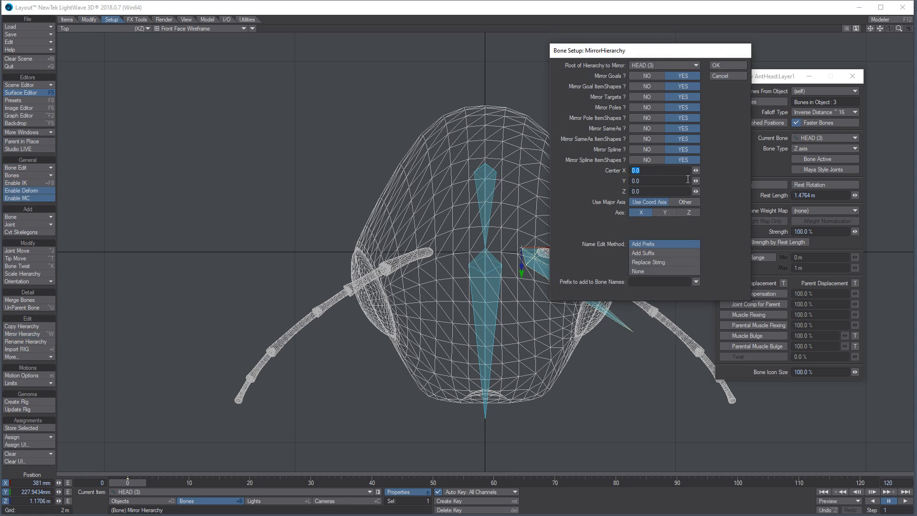
left_click(724, 65)
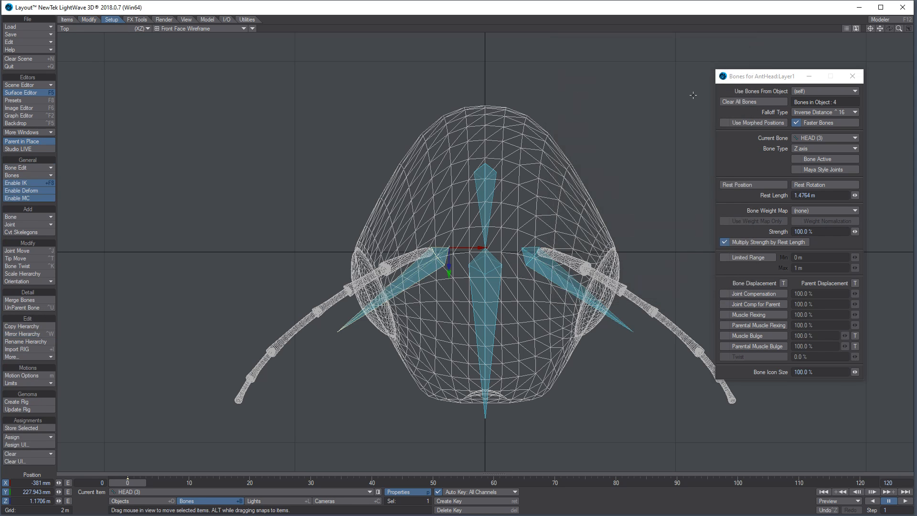
Add a child bone named antennaL to the rear head bone and set its rest length to about 692 mm
key("4")
left_click_drag(568, 303, 629, 303, "alt")
left_click(532, 271)
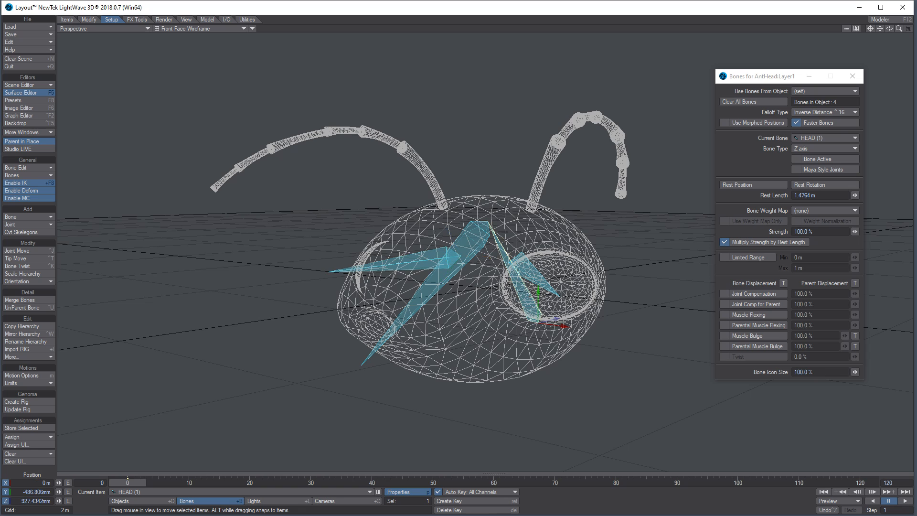
left_click(36, 217)
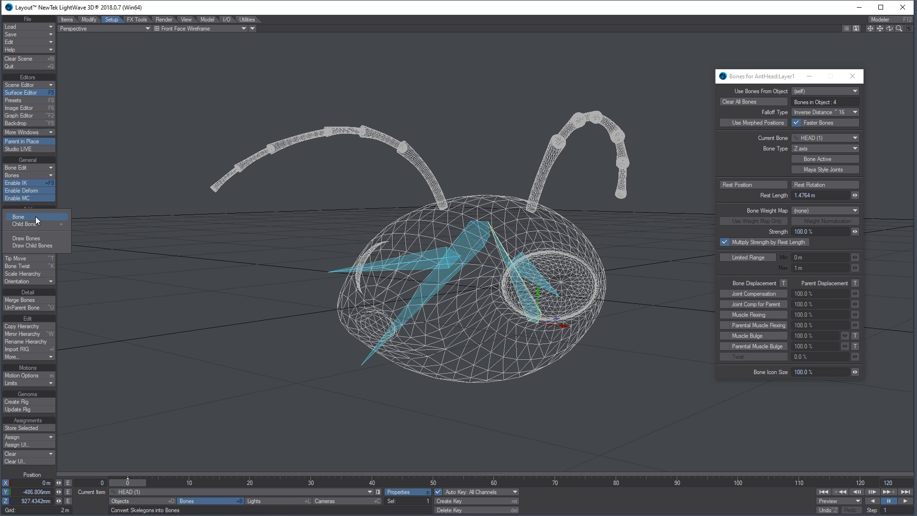
left_click(28, 223)
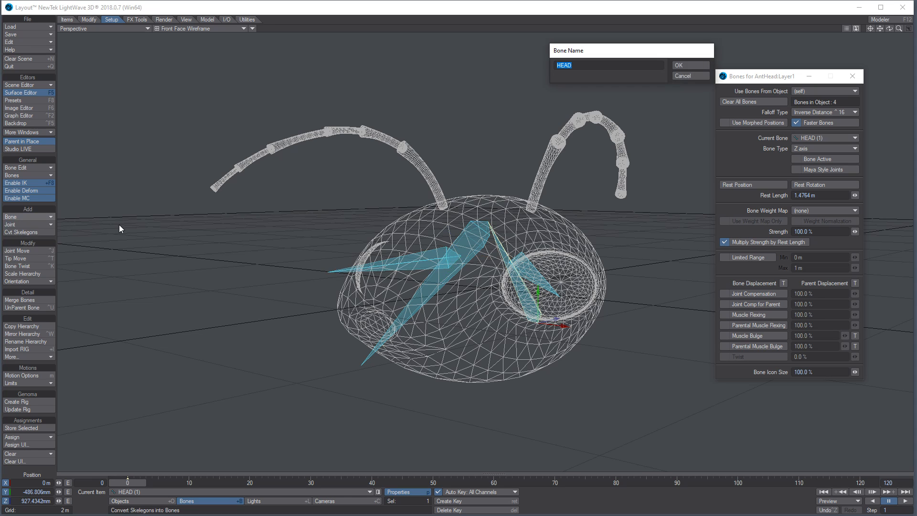
type("antennaL")
key("Return")
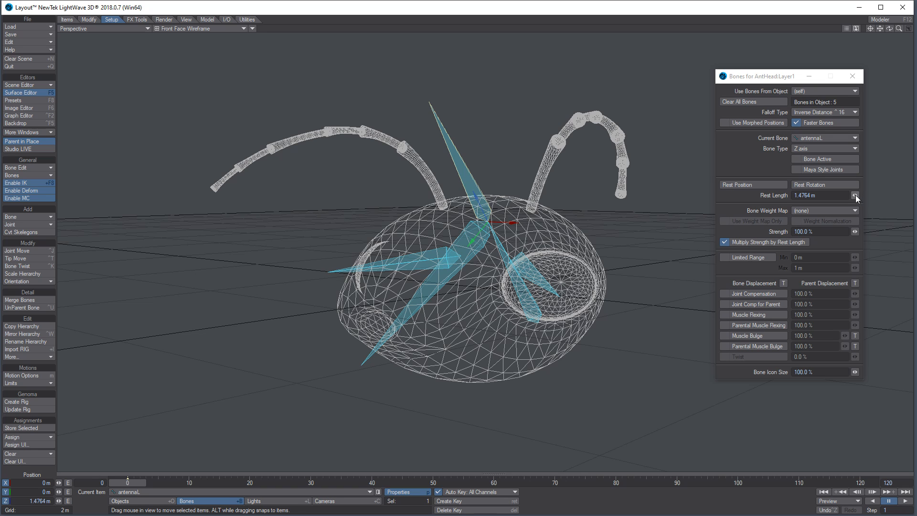
left_click_drag(854, 195, 612, 196)
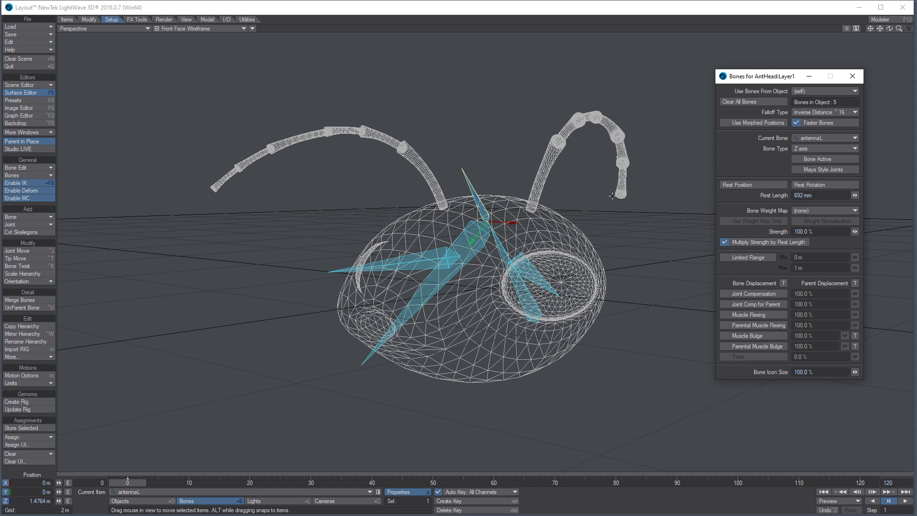
Rotate the antennaL bone toward its antenna and move it to the antenna's base, about X 541 mm, Y 52 mm, Z 1.515 m
left_click(88, 19)
left_click(26, 345)
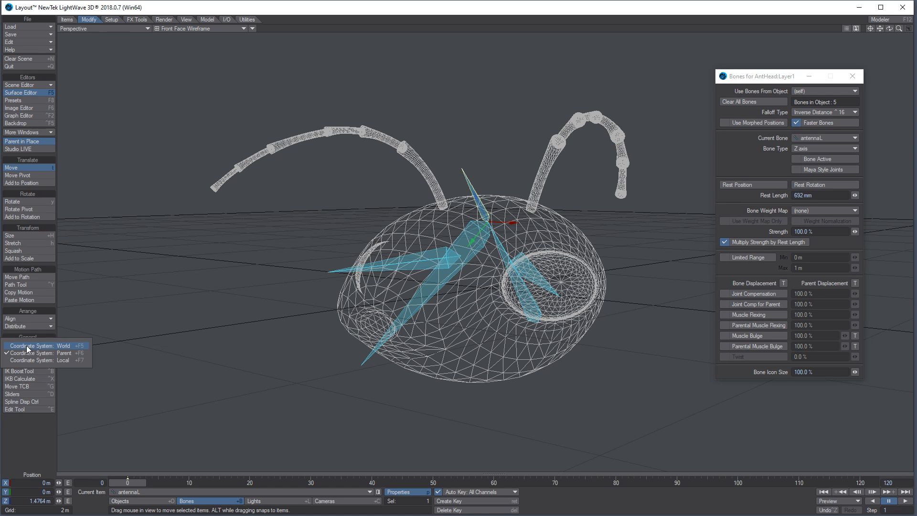
left_click(27, 354)
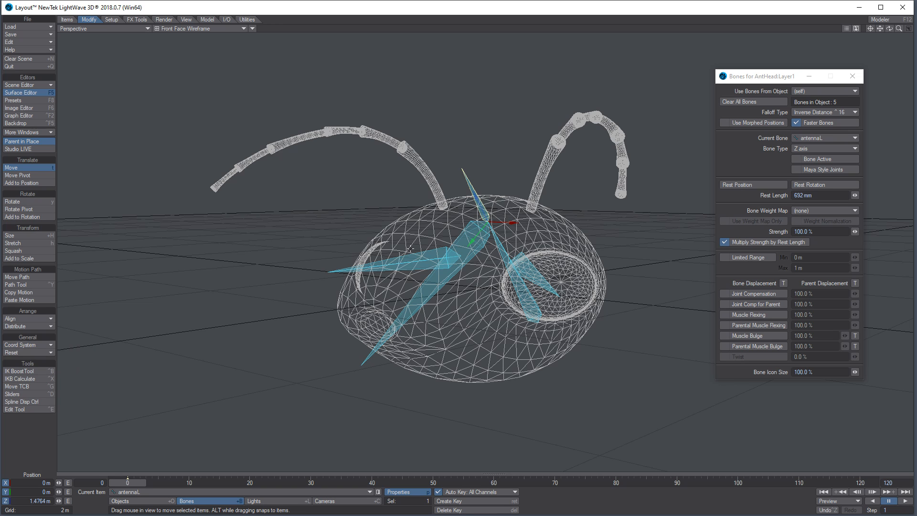
key("2")
key("y")
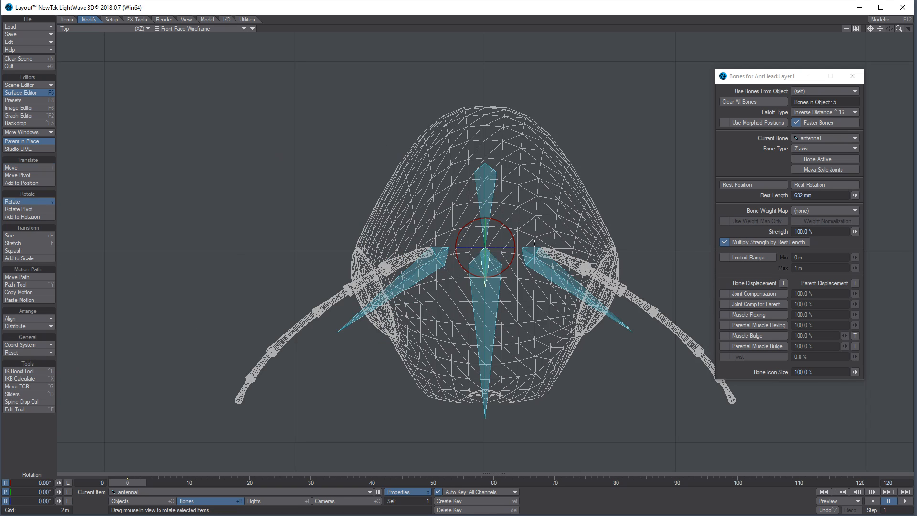
left_click_drag(504, 226, 571, 253)
key("t")
key("1")
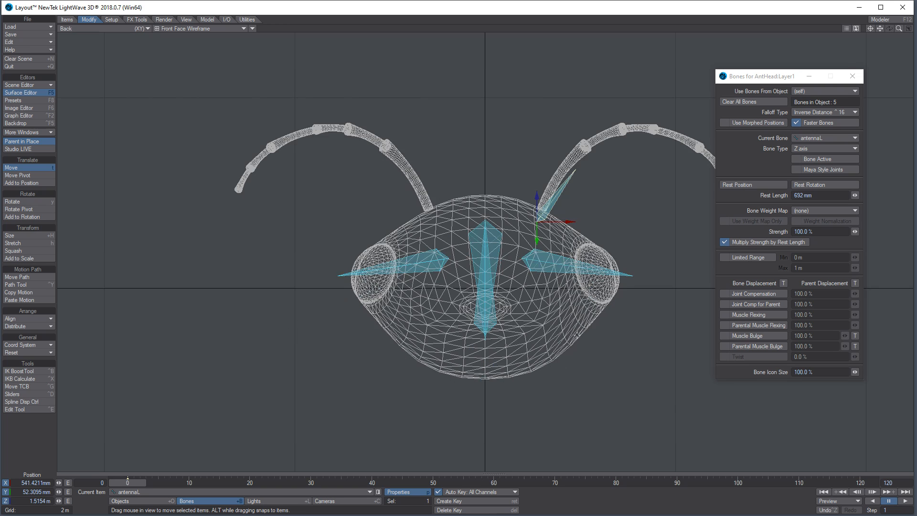
Change the rotation coordinate system and turn the antennaL bone to a heading of about 30°
key("y")
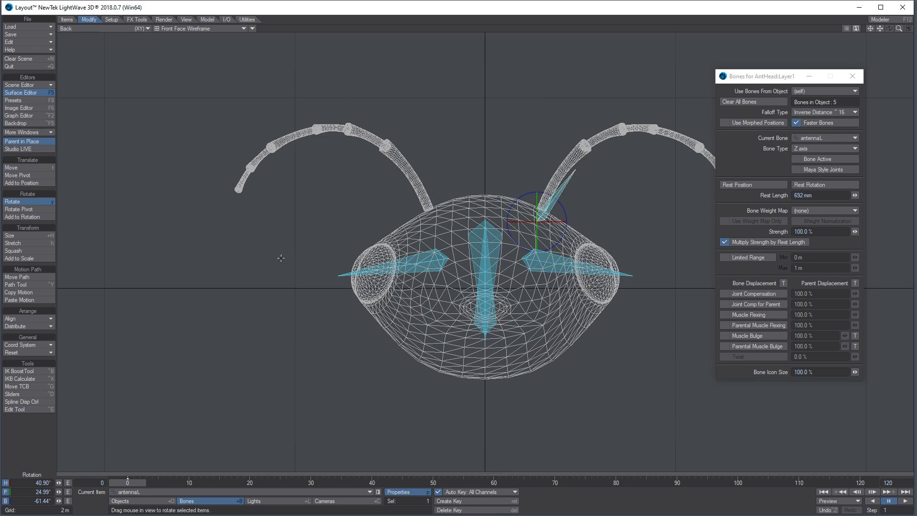
left_click(47, 346)
left_click(46, 345)
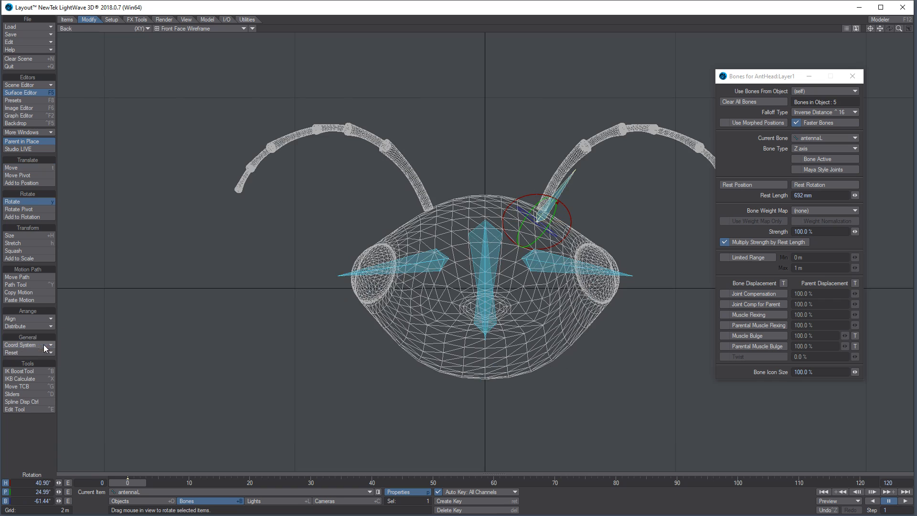
left_click_drag(569, 213, 599, 211)
Center the view on the antennaL bone and move it inside the antenna root, to about Y -25 mm, Z 1.571 m
key("4")
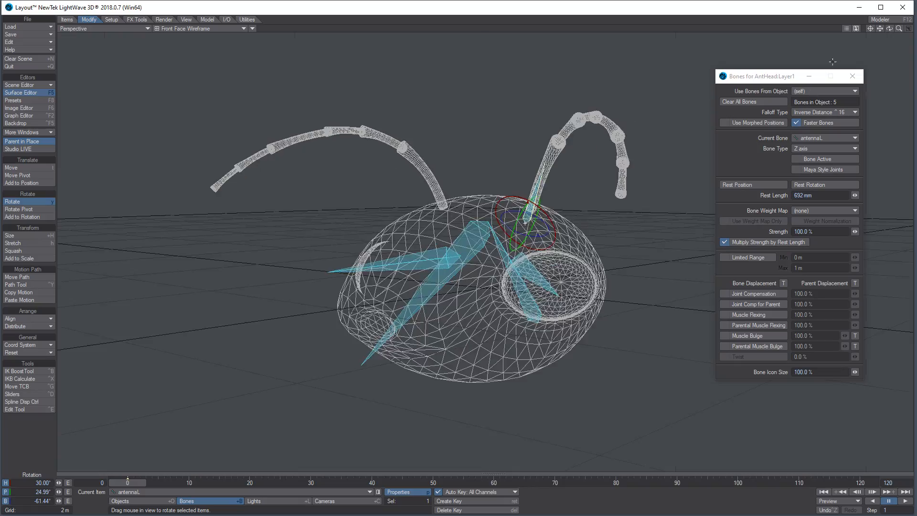
left_click(869, 29)
left_click_drag(620, 181, 507, 219, "ctrl+alt")
left_click_drag(491, 330, 555, 297, "alt")
key("t")
key("3")
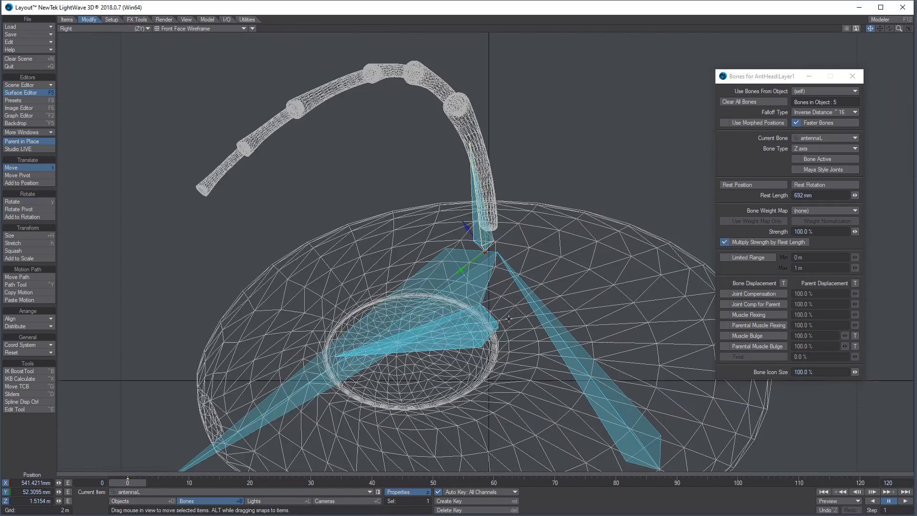
left_click_drag(534, 332, 539, 316)
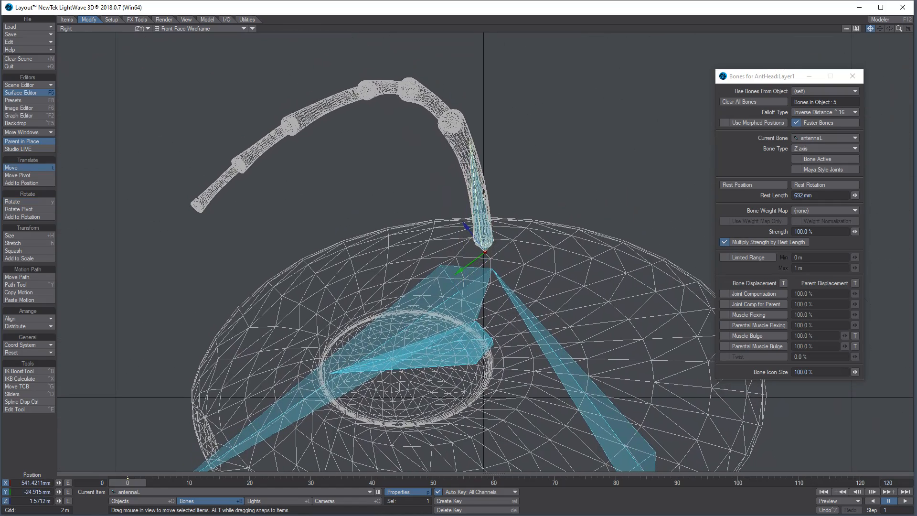
Shorten the antennaL bone's rest length to about 504 mm and rotate it to about heading 31.5°, pitch 23.69°
key("2")
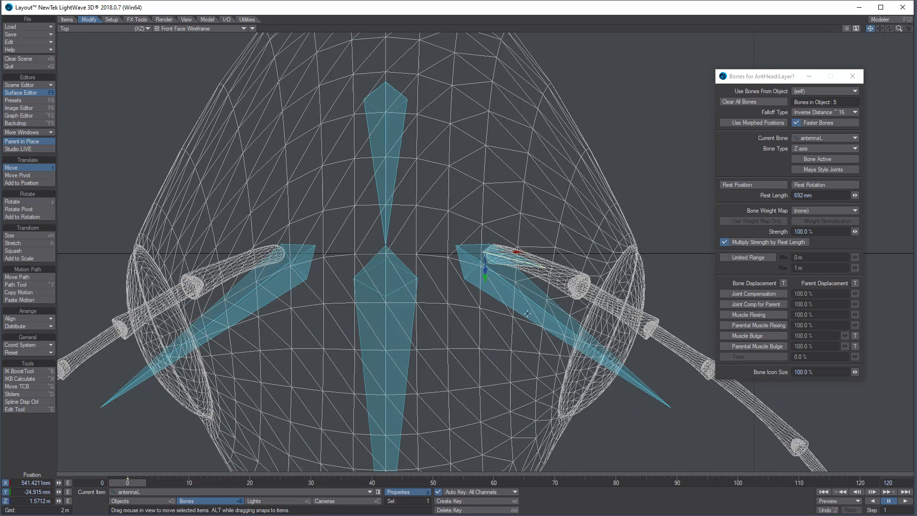
key("4")
left_click_drag(526, 313, 378, 313, "alt")
left_click_drag(855, 195, 820, 196)
key("y")
left_click_drag(507, 242, 508, 237)
mouse_move(537, 204)
left_mouse_down("alt")
mouse_move(613, 213)
mouse_move(539, 204)
left_mouse_up("alt")
Add a child bone named antennaL and rotate it along the antenna to about heading -6.7°, pitch -17.5°
key("equal")
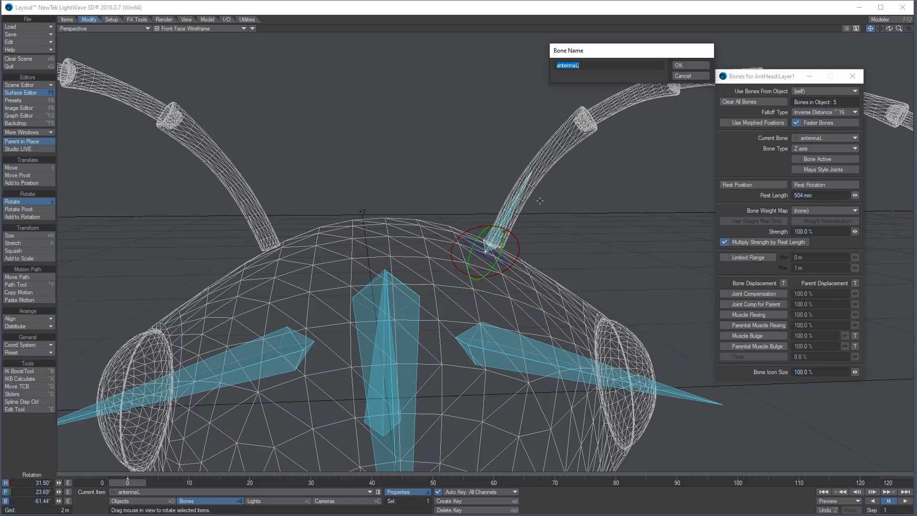
key("Return")
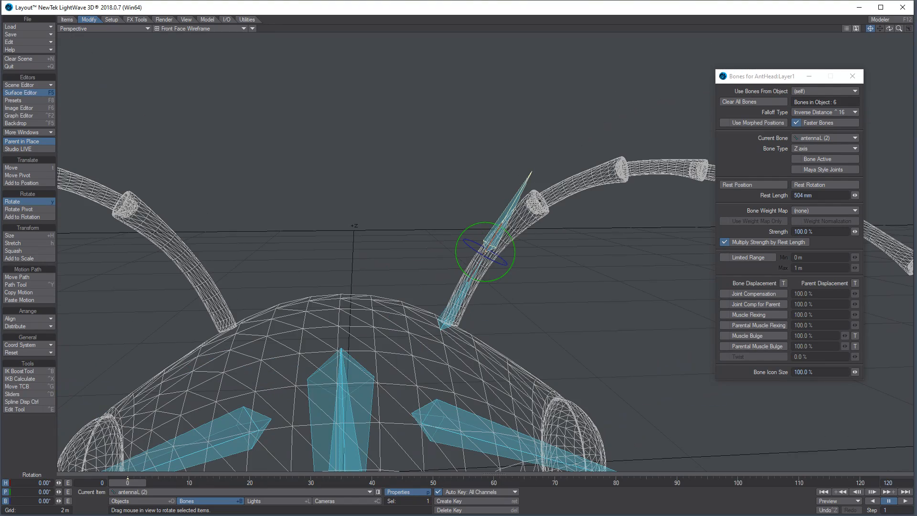
left_click_drag(512, 241, 597, 305)
left_click_drag(468, 249, 574, 205, "alt")
left_click_drag(504, 222, 506, 223)
Add a third antennaL bone to the chain and rotate it along the antenna curve to about heading -16.5°, pitch -23.3°
key("=")
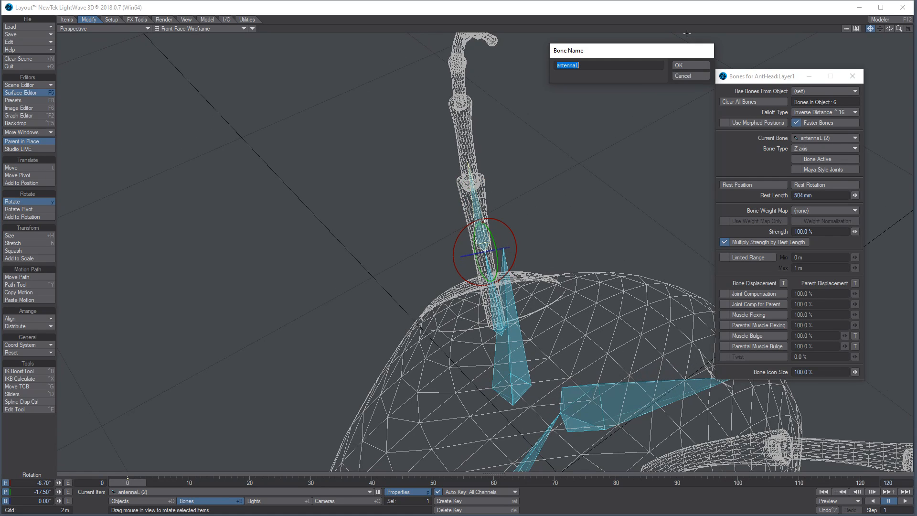
key("Return")
left_click_drag(505, 227, 506, 227)
left_click_drag(889, 29, 856, 32)
left_click_drag(484, 225, 554, 223)
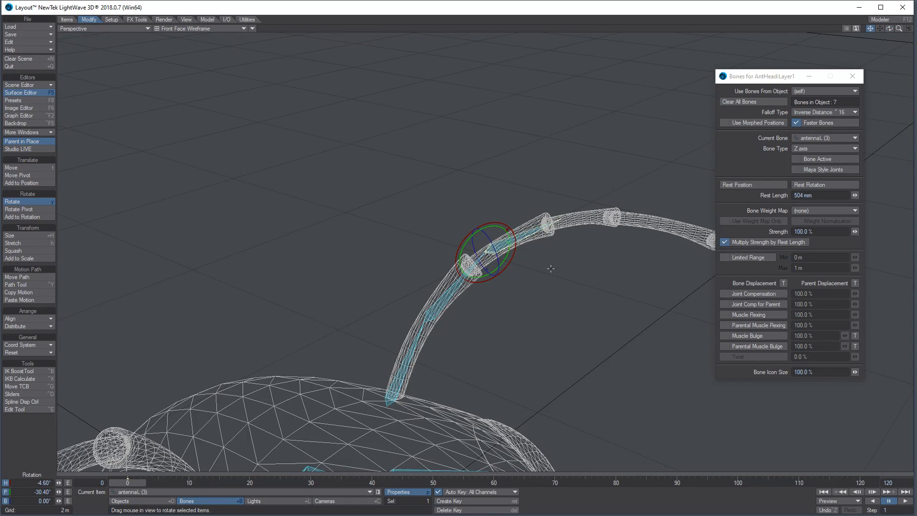
left_click_drag(889, 29, 845, 51)
mouse_move(511, 239)
left_mouse_down()
mouse_move(492, 240)
mouse_move(516, 245)
mouse_move(507, 271)
mouse_move(512, 259)
mouse_move(529, 267)
mouse_move(524, 245)
left_mouse_up()
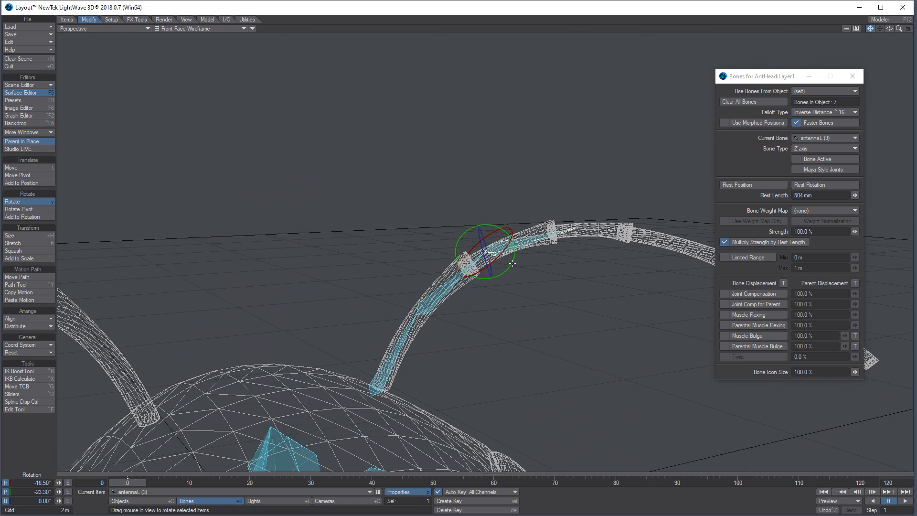
Add a fourth antennaL bone to the chain and set the coordinate system to Local
key("equal")
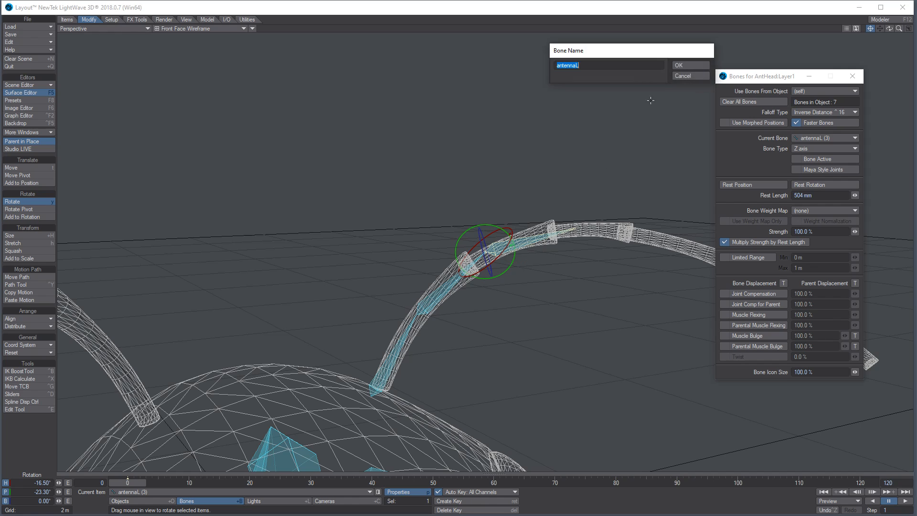
left_click(679, 65)
left_click_drag(488, 224, 398, 254)
left_click(34, 345)
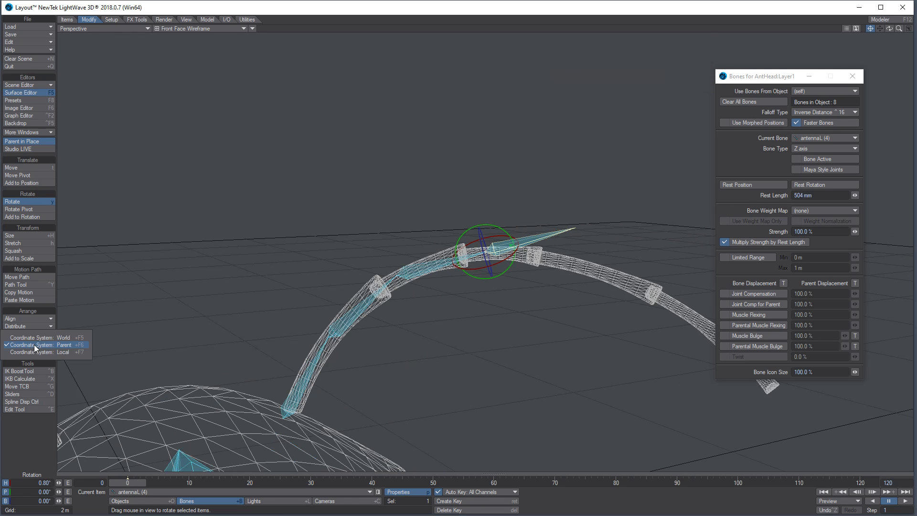
left_click(33, 352)
Rotate the fourth antennaL bone along the antenna curve to about heading -5.5°, pitch -20.9°, bank 2.1°
left_click_drag(267, 267, 287, 279, "alt")
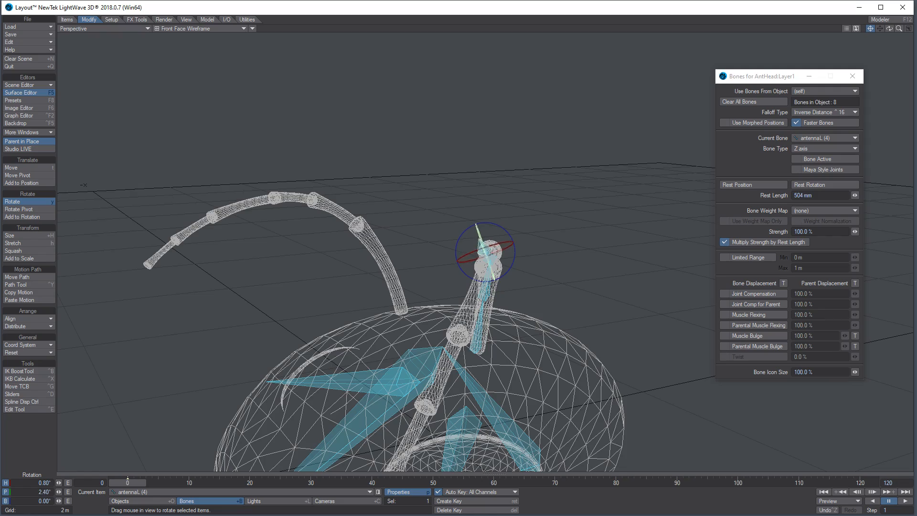
left_click_drag(486, 249, 422, 317)
left_click_drag(513, 244, 514, 253)
left_click_drag(588, 296, 535, 260, "alt")
left_click_drag(505, 232, 508, 234)
Add a fifth antennaL bone and rotate it along the antenna to about heading -14.8°, pitch -8.1°
key("2")
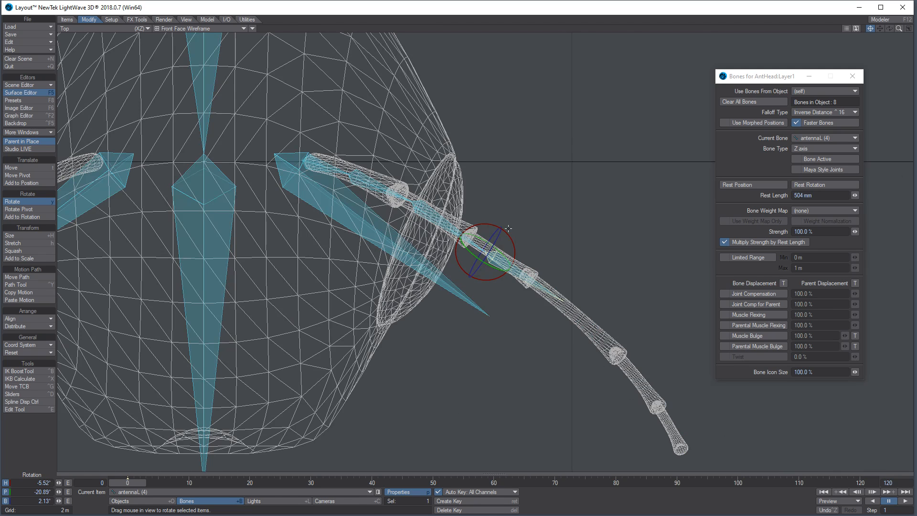
key("=")
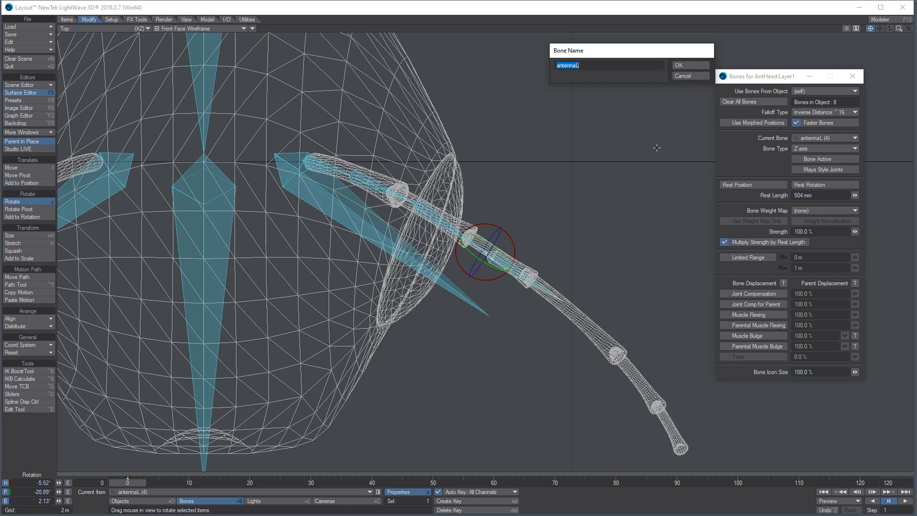
left_click(682, 63)
left_click_drag(508, 237, 509, 236)
key("3")
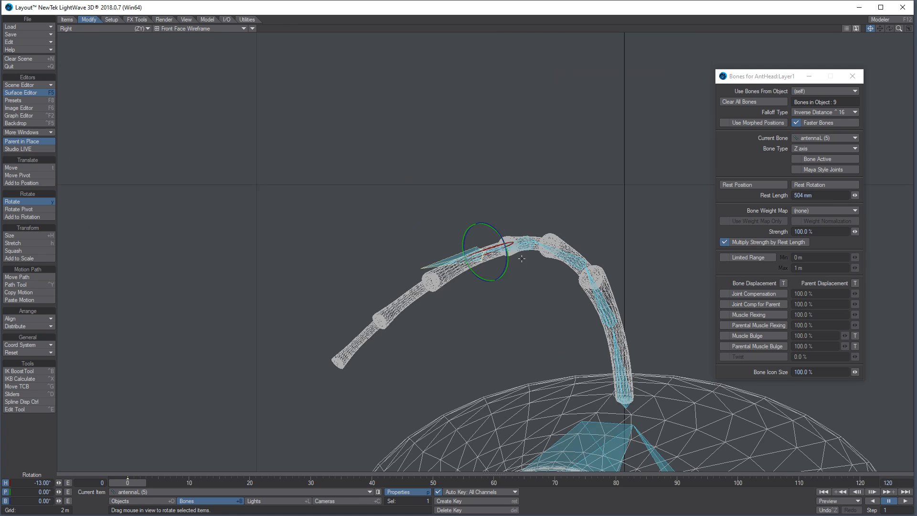
left_click_drag(509, 272, 514, 261)
Add a sixth antennaL bone and align it with the antenna segment, turning its heading to about -10.5° and adjusting its pitch
key("2")
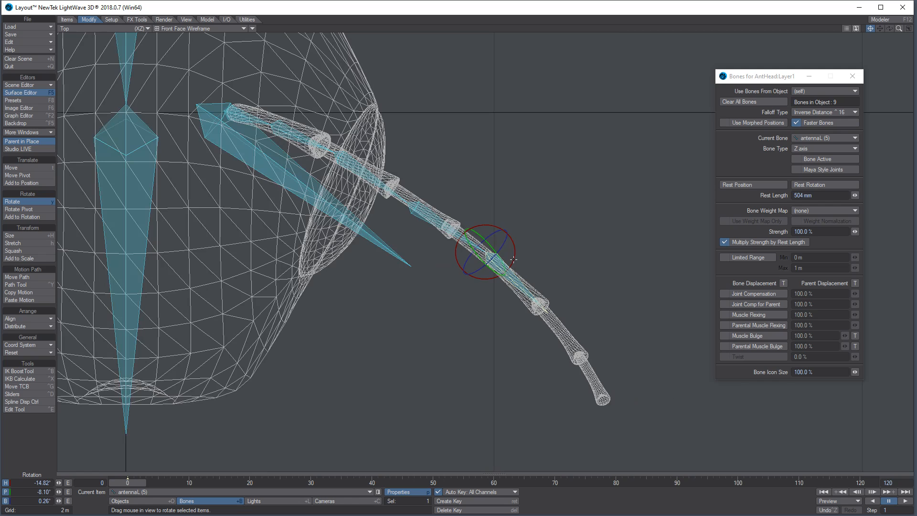
key("equal")
left_click(692, 65)
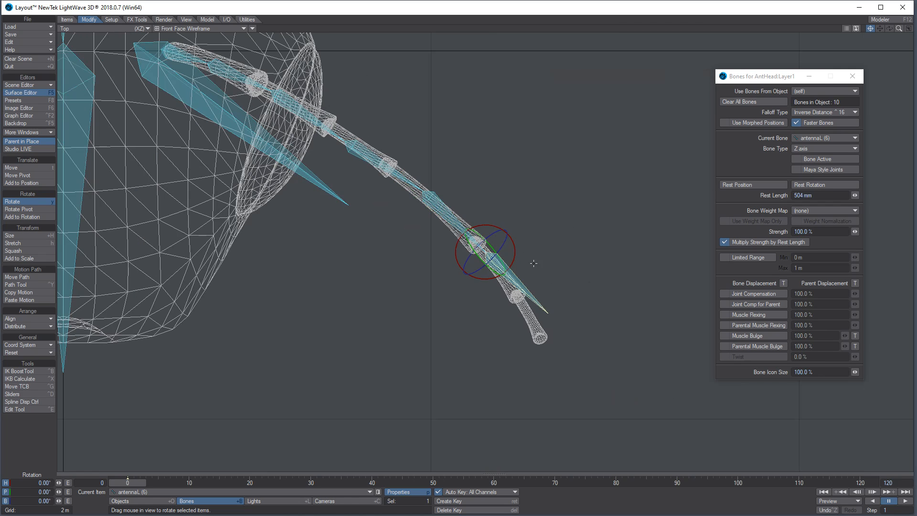
left_click_drag(486, 255, 527, 266)
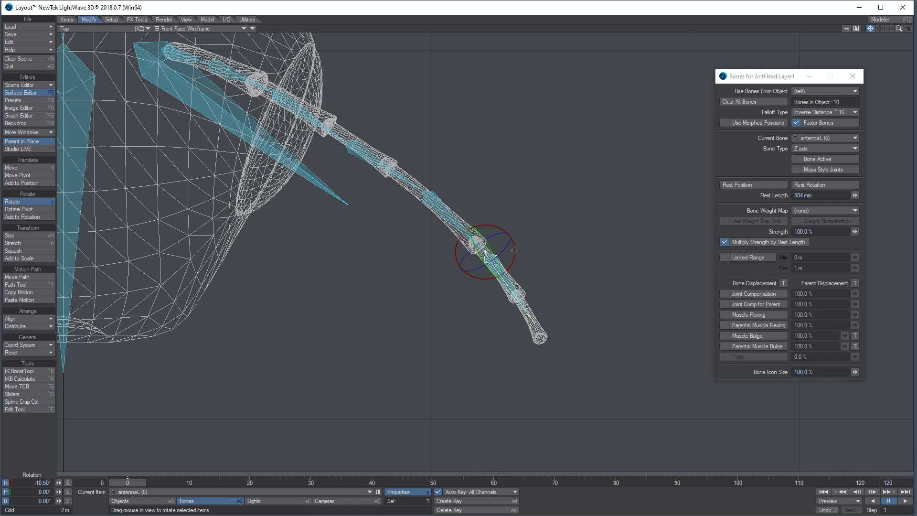
key("3")
left_click_drag(500, 227, 516, 249)
Add a seventh antennaL bone at the antenna tip and rotate it to about heading -9.1°, pitch -9.4°
key("1")
key("equal")
key("Return")
left_click_drag(512, 257, 621, 245)
key("5")
key("4")
Try to mirror the hierarchy with all seven antennaL bones selected
scroll(530, 246, "down", 5)
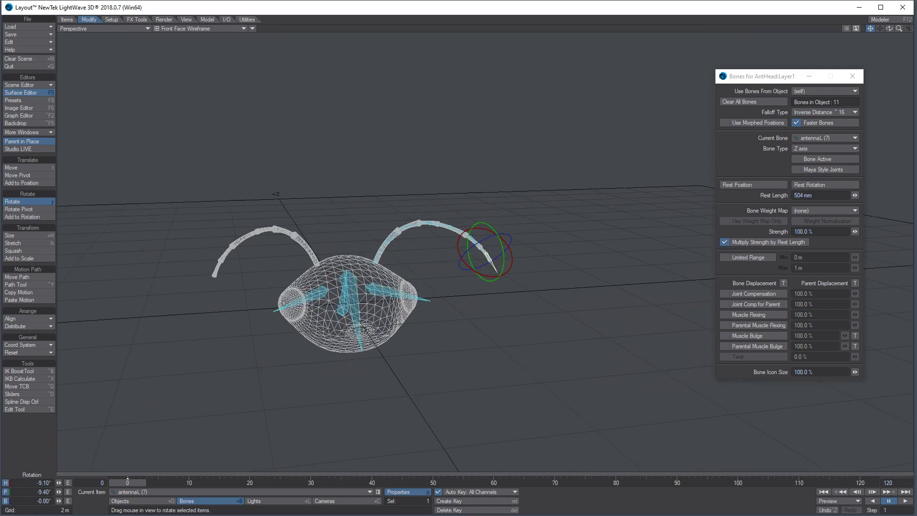
left_click_drag(444, 289, 463, 287, "alt")
scroll(416, 282, "up", 5)
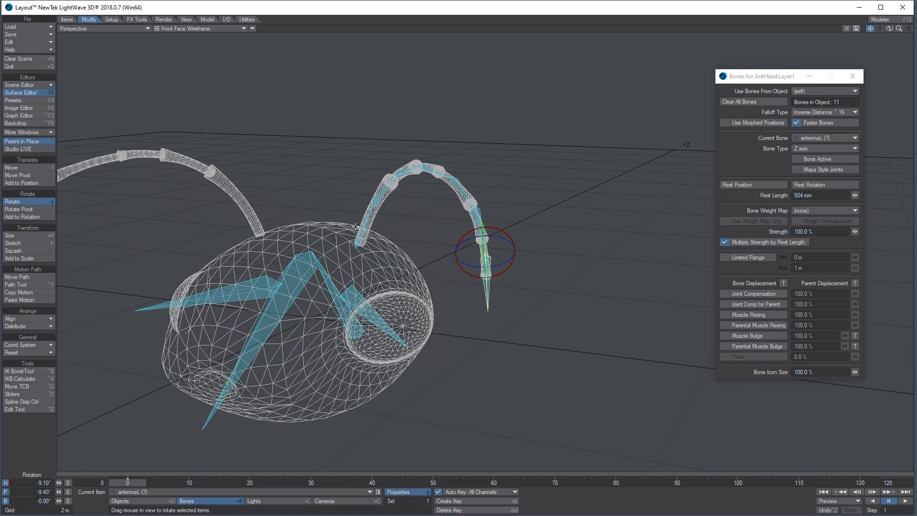
left_click(359, 239, "shift")
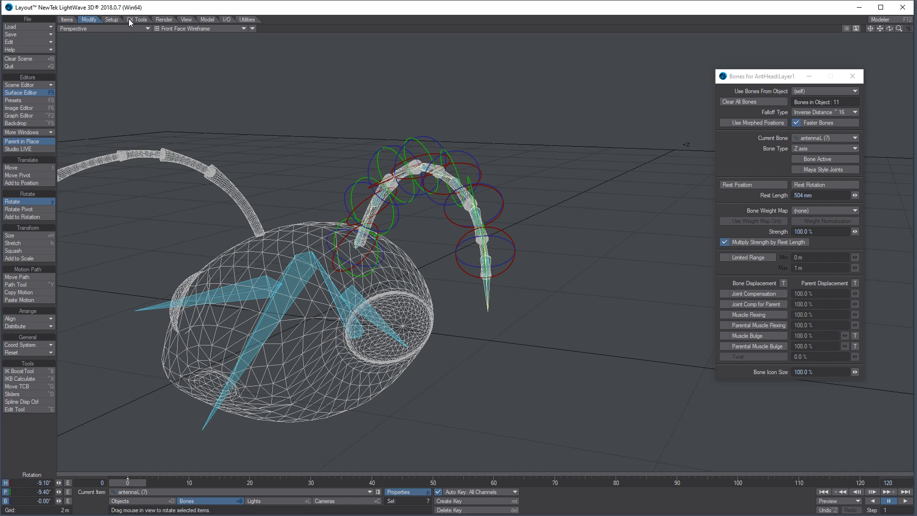
left_click(112, 19)
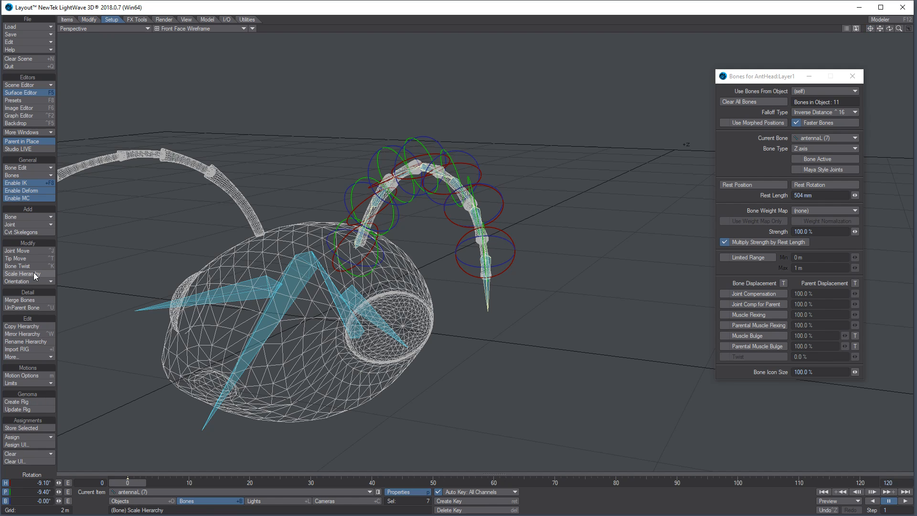
left_click(36, 333)
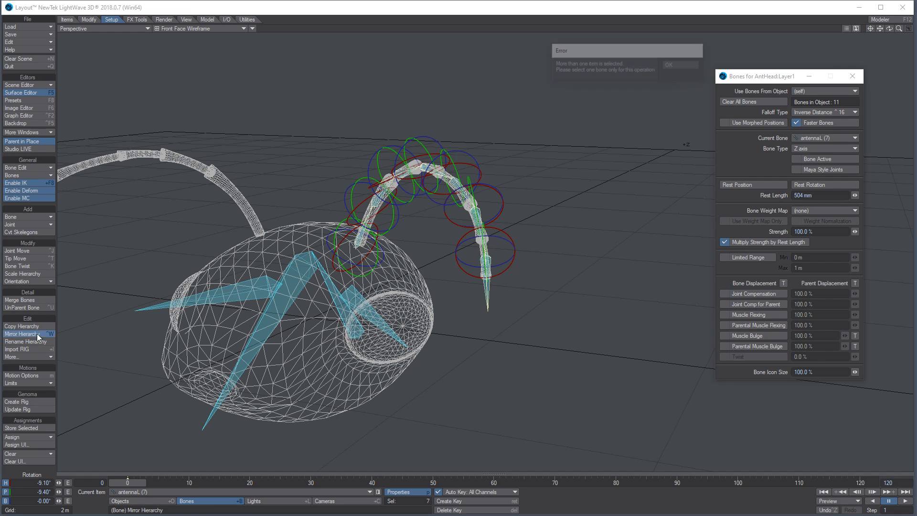
left_click(674, 66)
Mirror the hierarchy of the root bone antennaL (1) across the X axis with the name edit method None
left_click(361, 234)
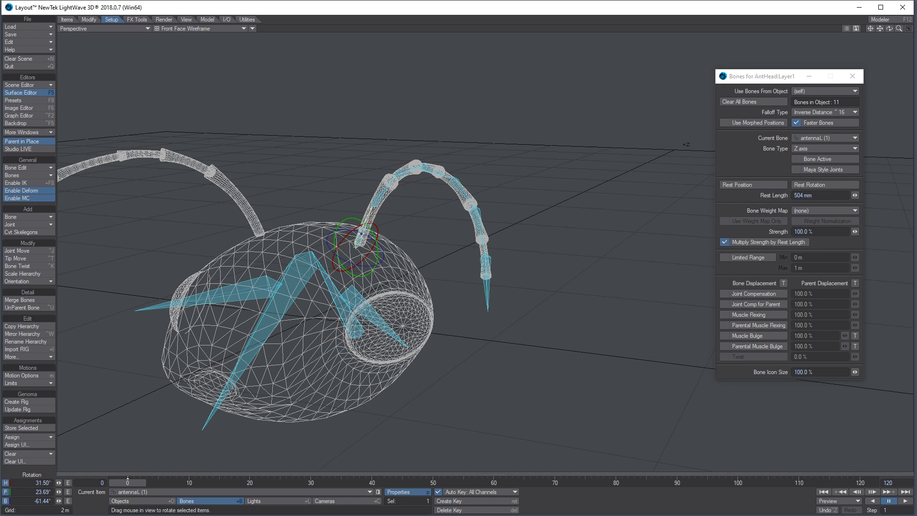
left_click(22, 333)
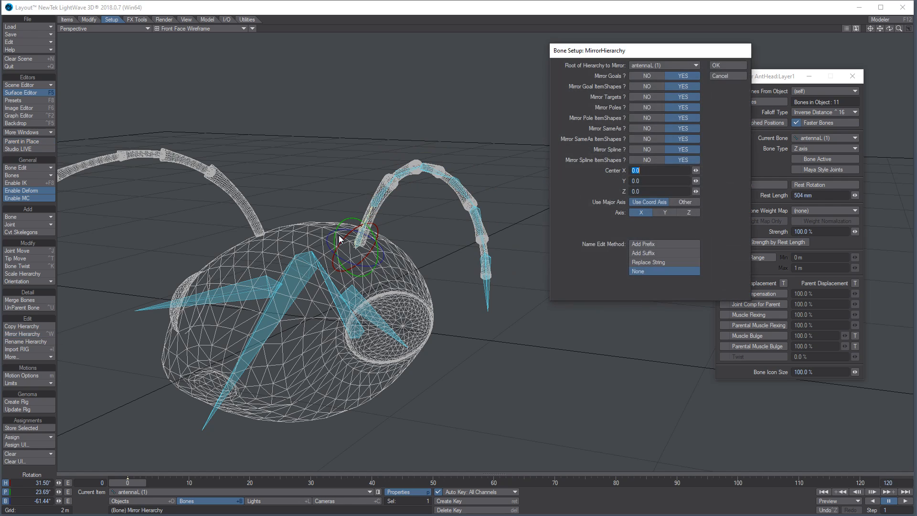
left_click(725, 66)
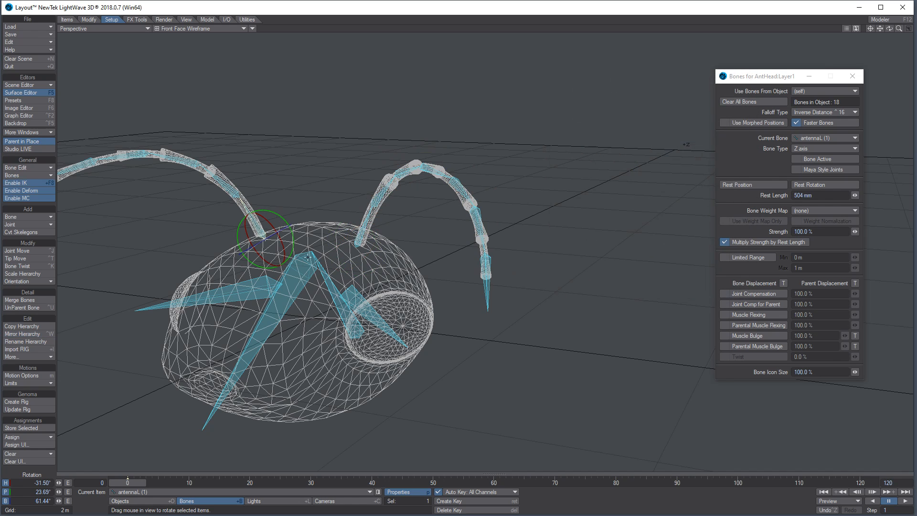
left_click_drag(381, 276, 470, 237, "alt+shift")
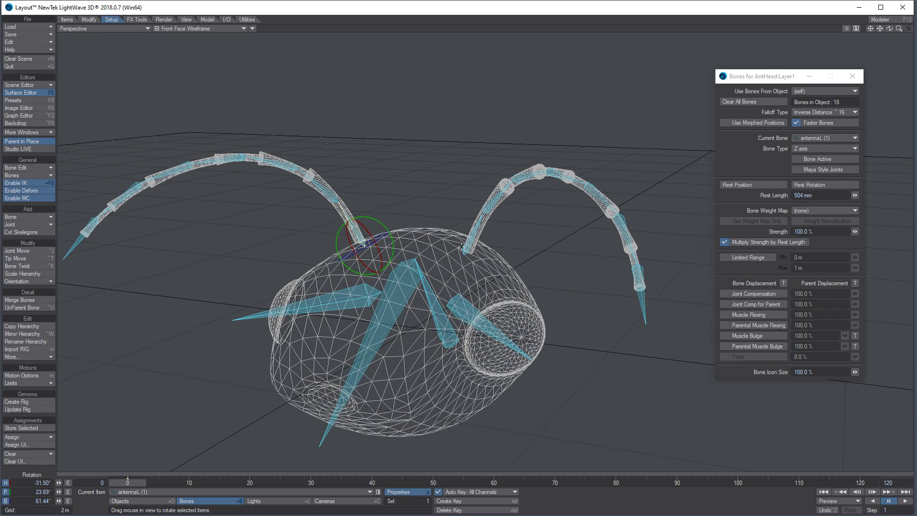
Clear the mirrored antennaL bone chain from the scene together with all its descendants
key("Delete")
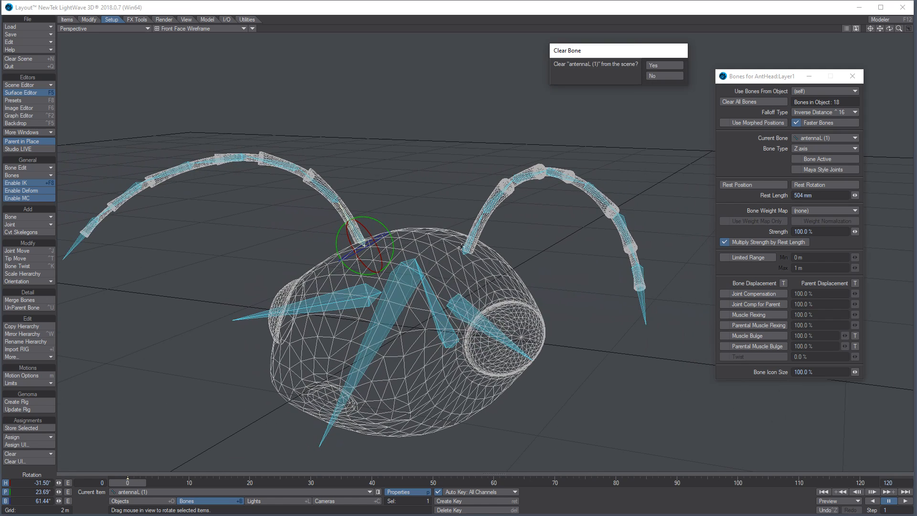
left_click(657, 64)
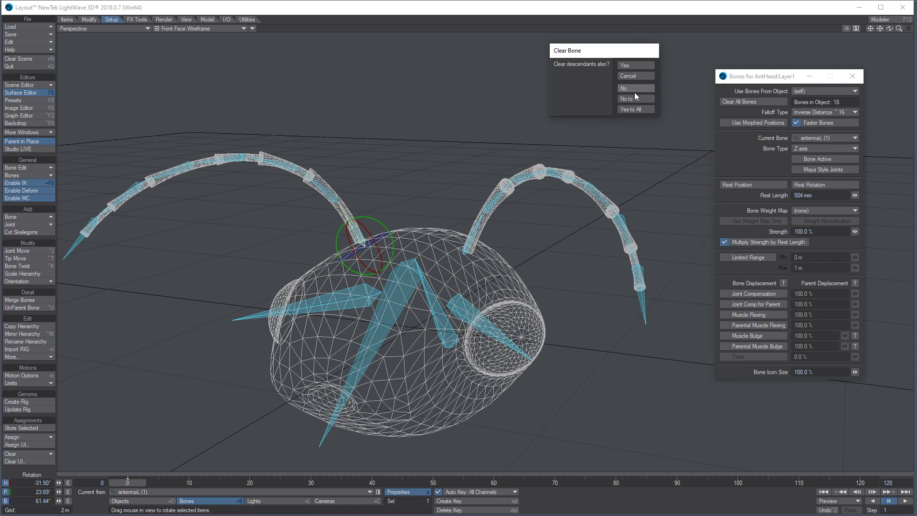
left_click(635, 110)
Mirror the antennaL (1) hierarchy across the X axis, replacing the string L with R in the bone names
left_click(470, 242)
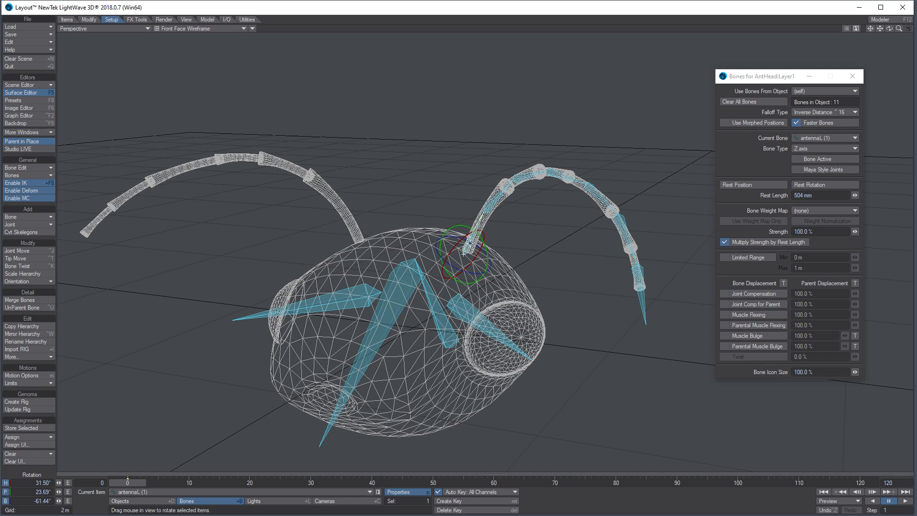
left_click(24, 333)
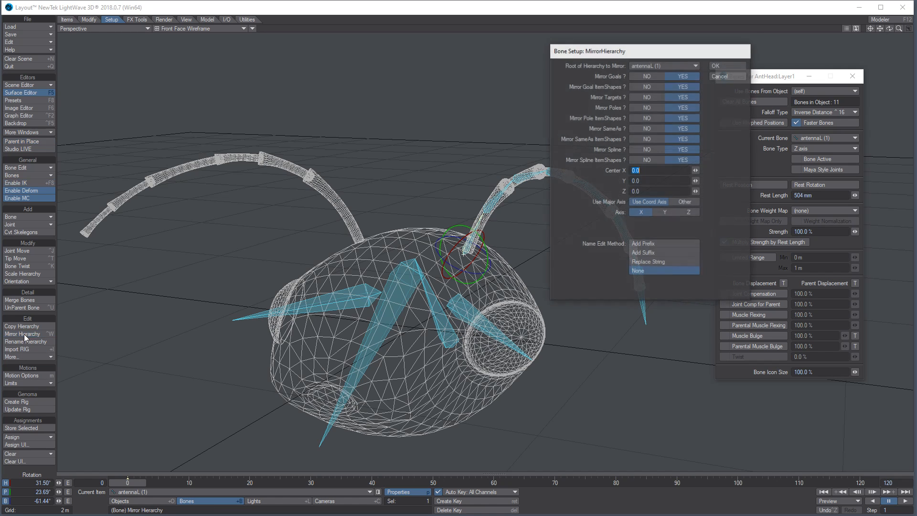
left_click(660, 261)
left_click(644, 281)
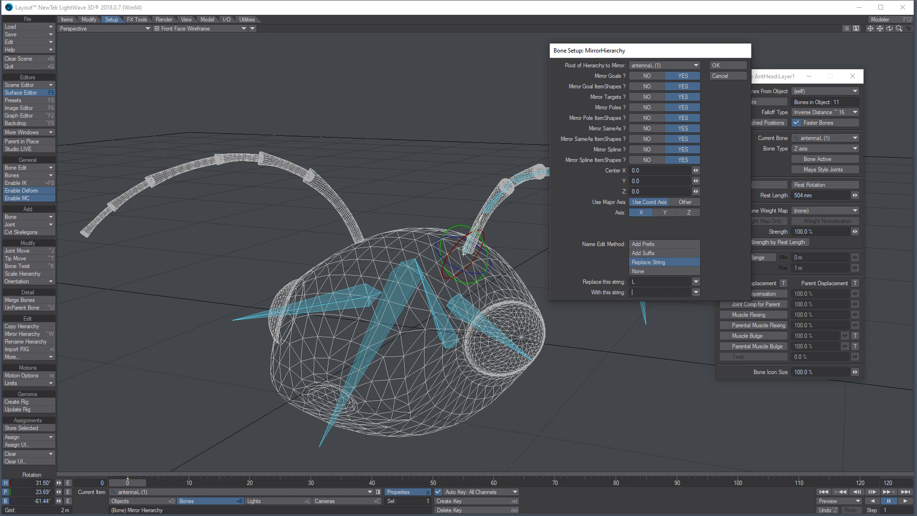
left_click(727, 65)
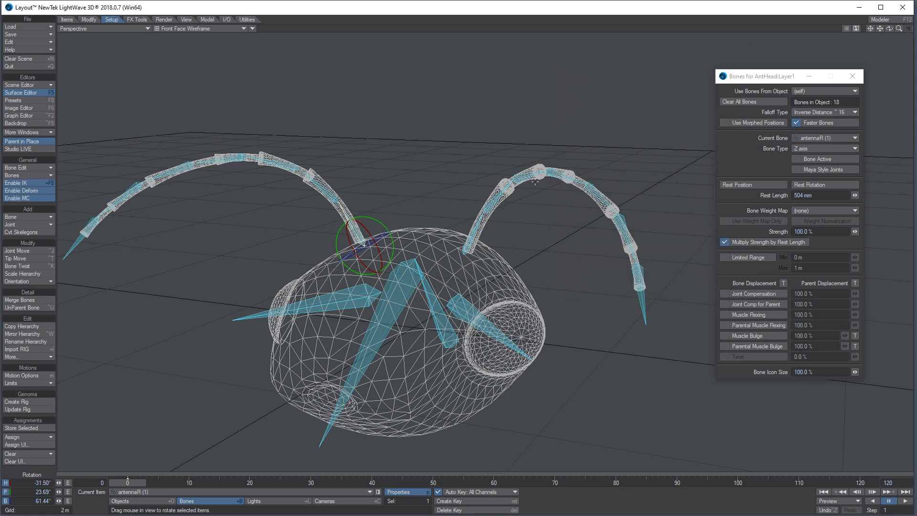
left_click(160, 492)
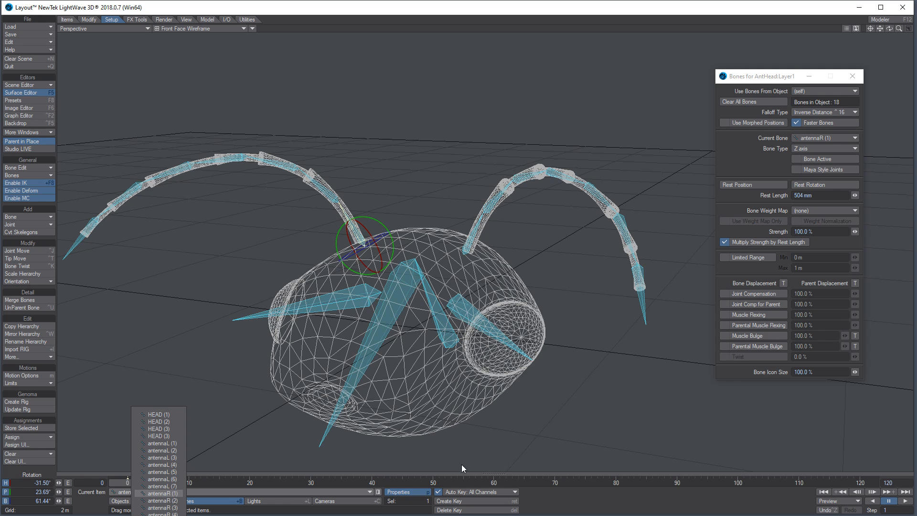
left_click(428, 478)
Select all seven antennaL bones and make them Bullet rigid bodies with the Dynamics properties open
left_click(463, 252)
left_click_drag(463, 253, 464, 253)
double_click(463, 254)
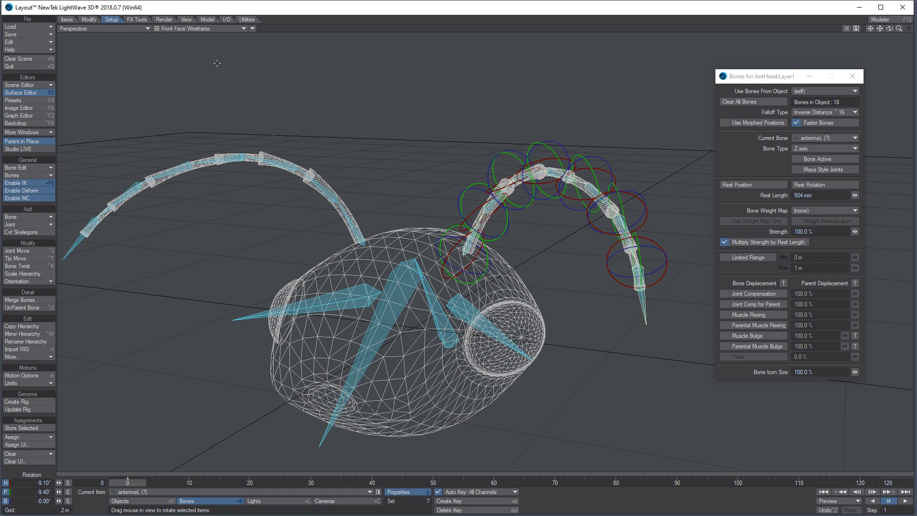
left_click(137, 21)
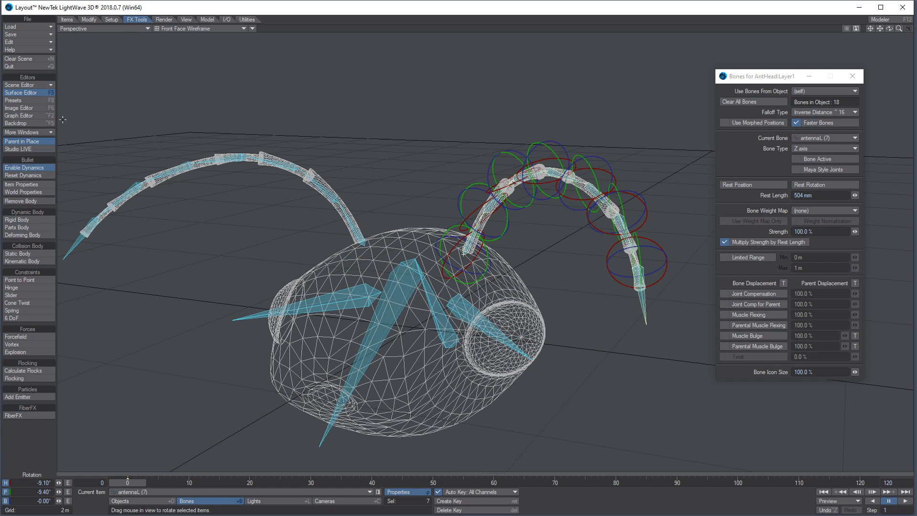
left_click(21, 184)
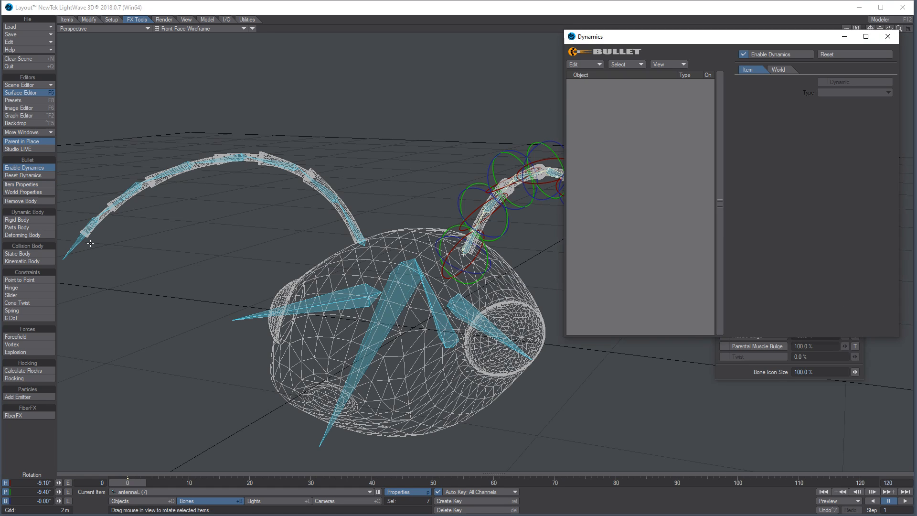
left_click(18, 220)
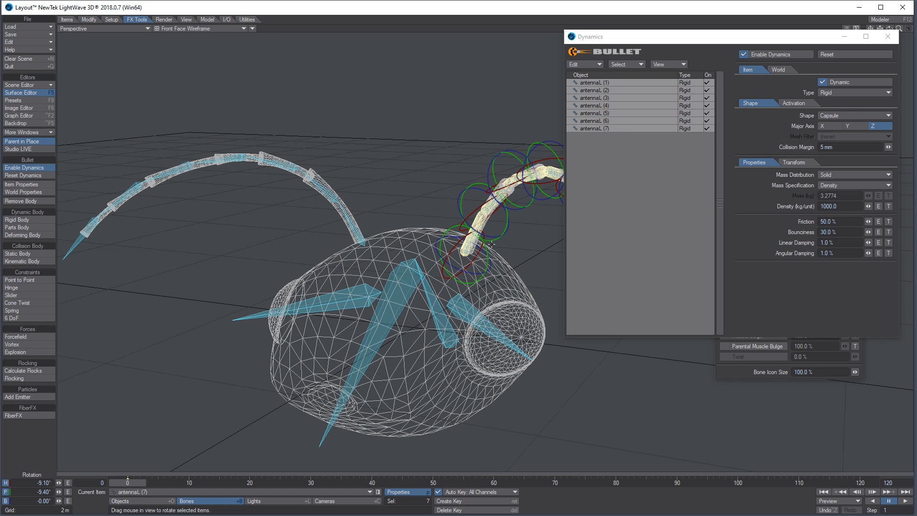
Change the dynamics type of the root bone antennaL (1) to Kinematic
left_click(598, 83)
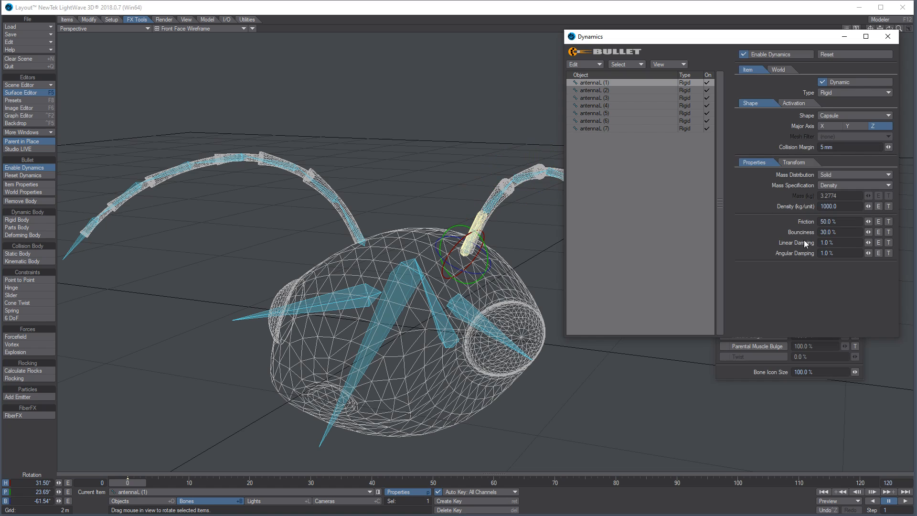
left_click(847, 94)
left_click(843, 109)
Play the antenna dynamics simulation with the ant head in view, stop it and return to the first frame
left_click_drag(449, 183, 282, 203, "alt")
mouse_move(368, 253)
left_mouse_down("alt+shift")
mouse_move(458, 252)
mouse_move(382, 255)
left_mouse_up("alt+shift")
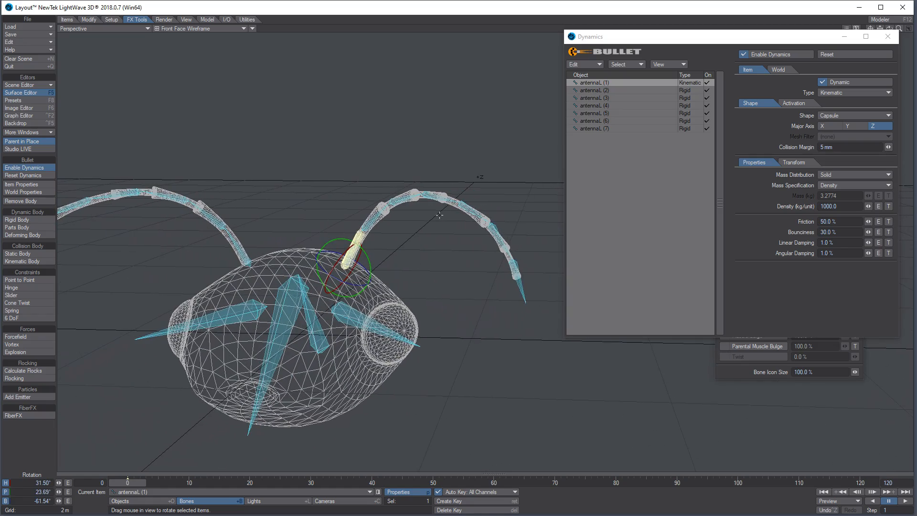
left_click(905, 501)
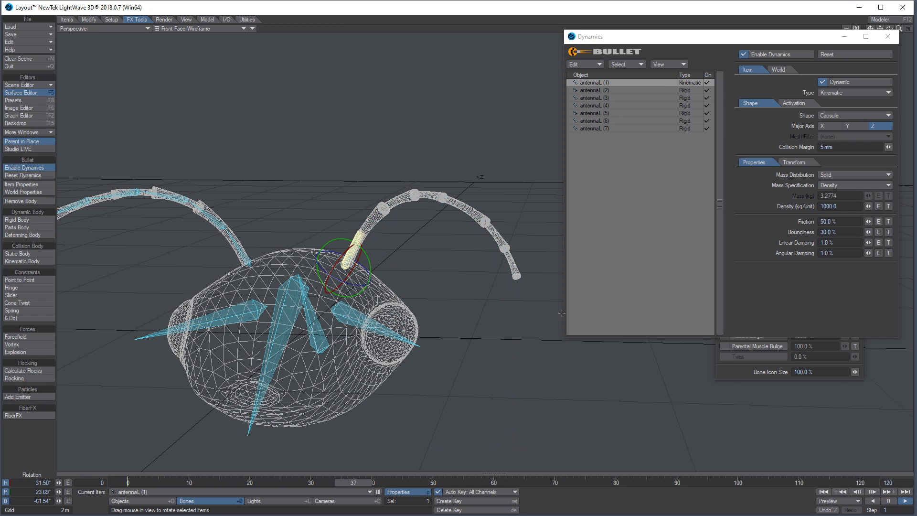
left_click(889, 500)
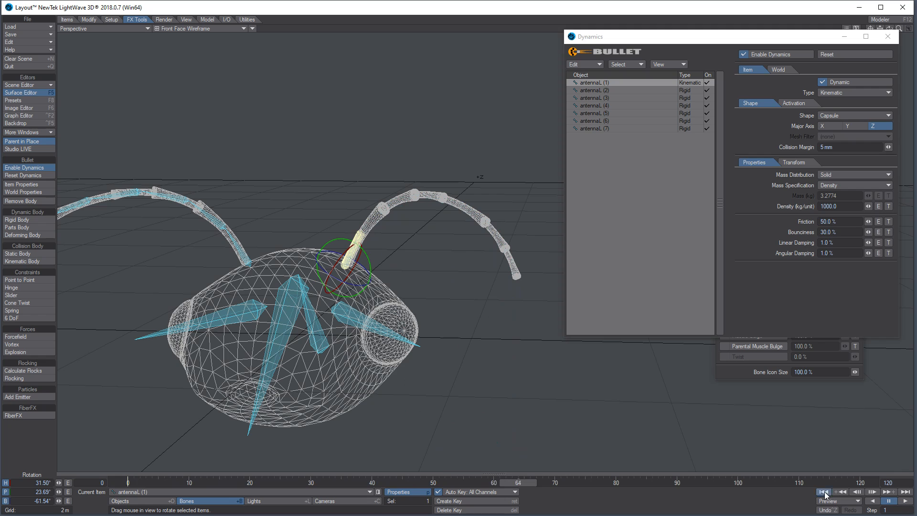
left_click(824, 492)
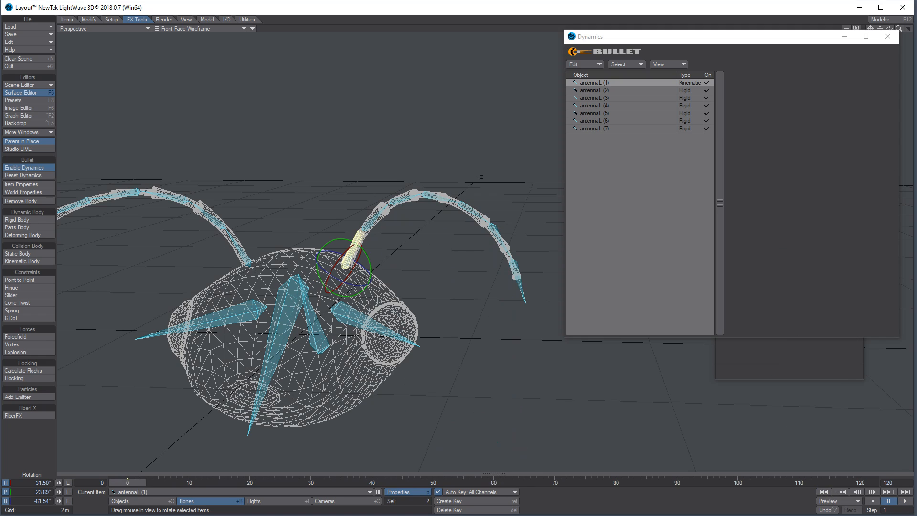
Create hinge constraints joining antennaL (1) to antennaL (2) and antennaL (2) to antennaL (3)
left_click(374, 222, "shift")
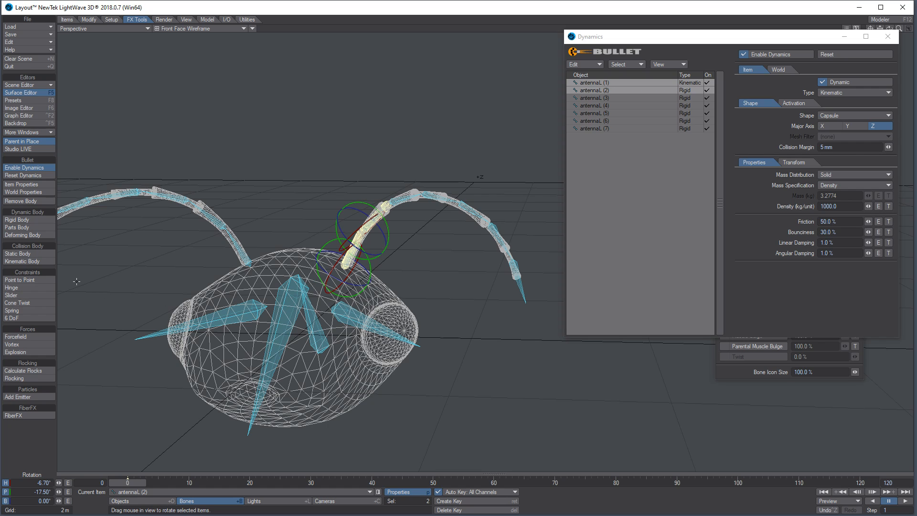
left_click(27, 287)
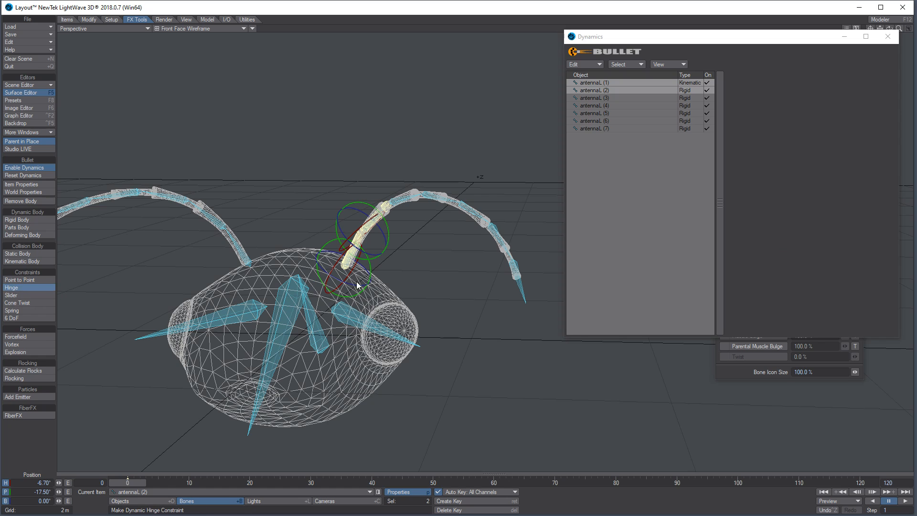
left_click(608, 89)
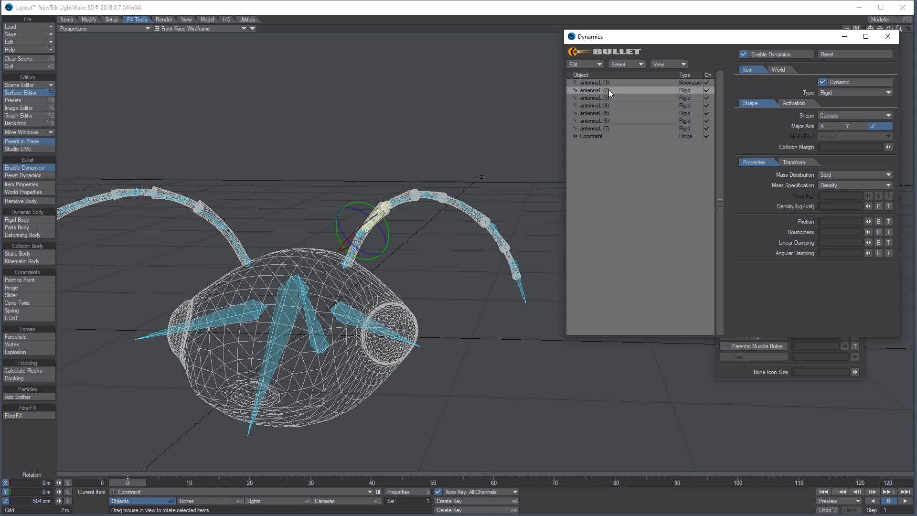
left_click(609, 97, "shift")
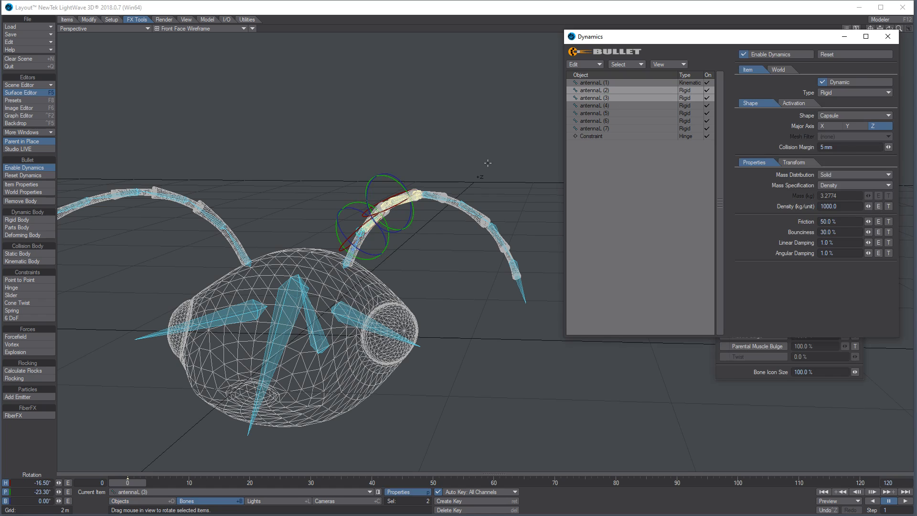
left_click(30, 287)
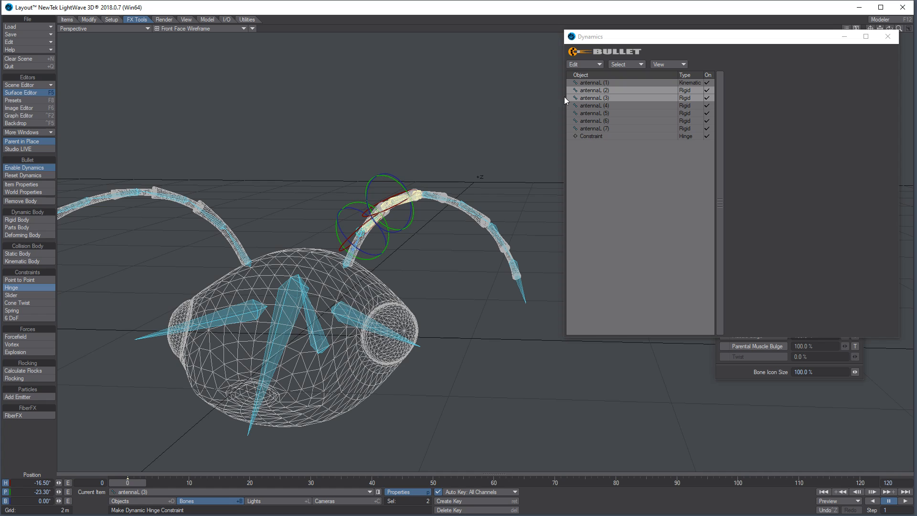
Add hinge constraints between antennaL (3) and antennaL (4) and between antennaL (4) and antennaL (5)
left_click(605, 97)
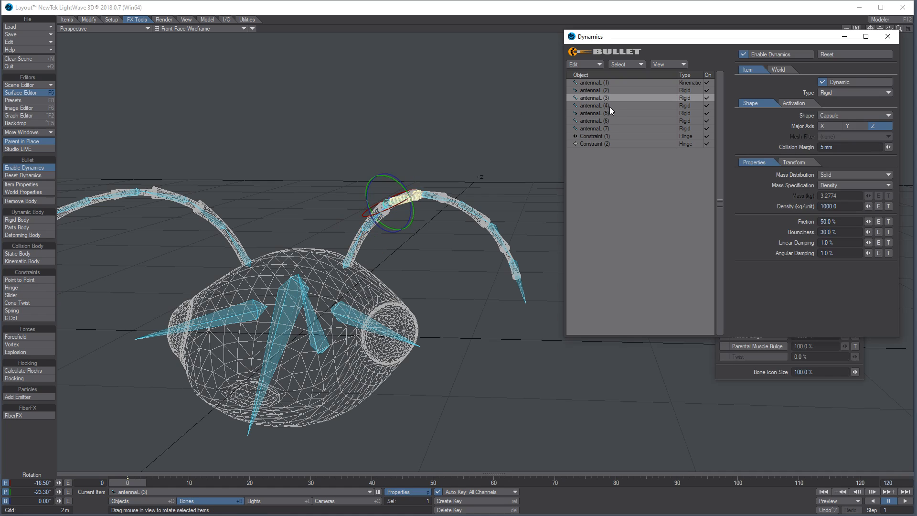
left_click(609, 105, "shift")
left_click(36, 286)
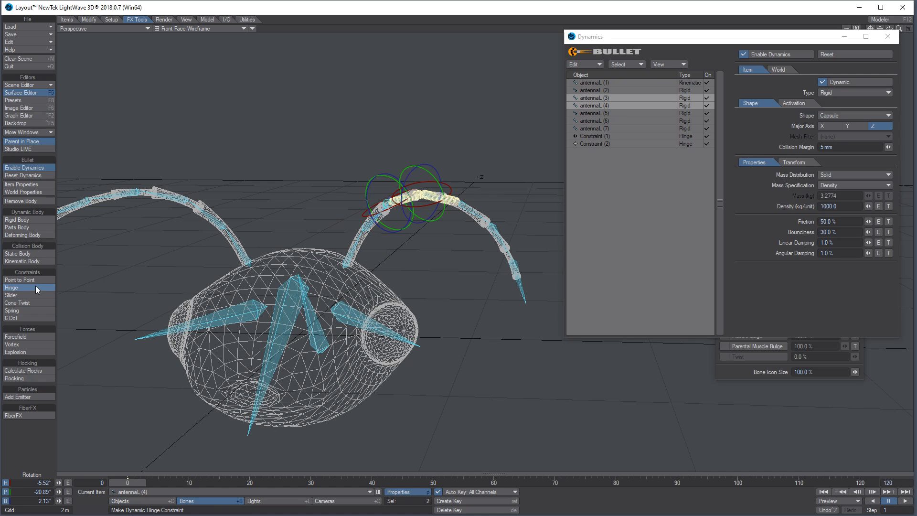
left_click(605, 105)
left_click(607, 112, "shift")
left_click(22, 287)
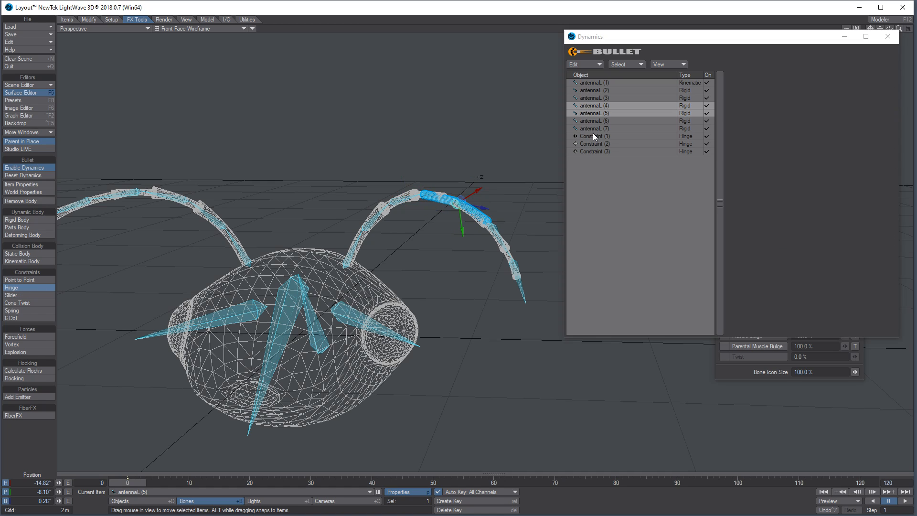
Link antennaL (5) to antennaL (6) and antennaL (6) to antennaL (7) with hinge constraints
left_click(611, 114)
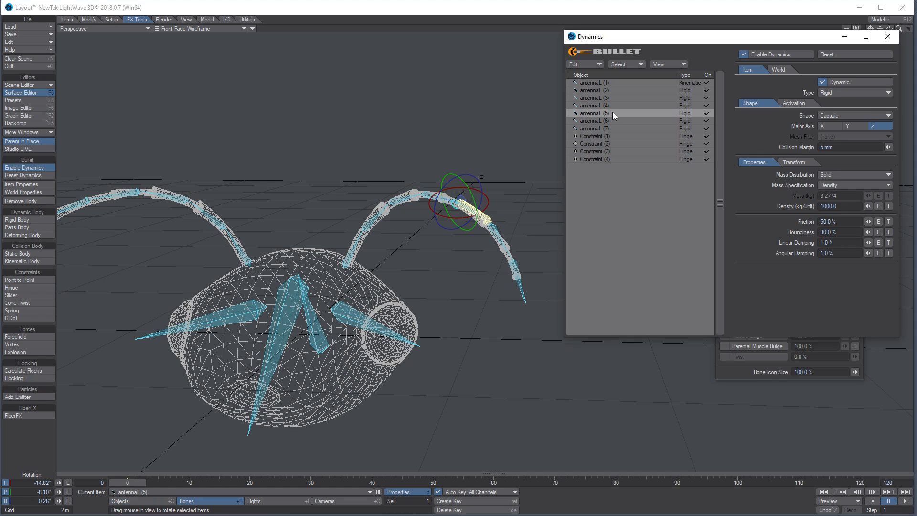
left_click(608, 121, "shift")
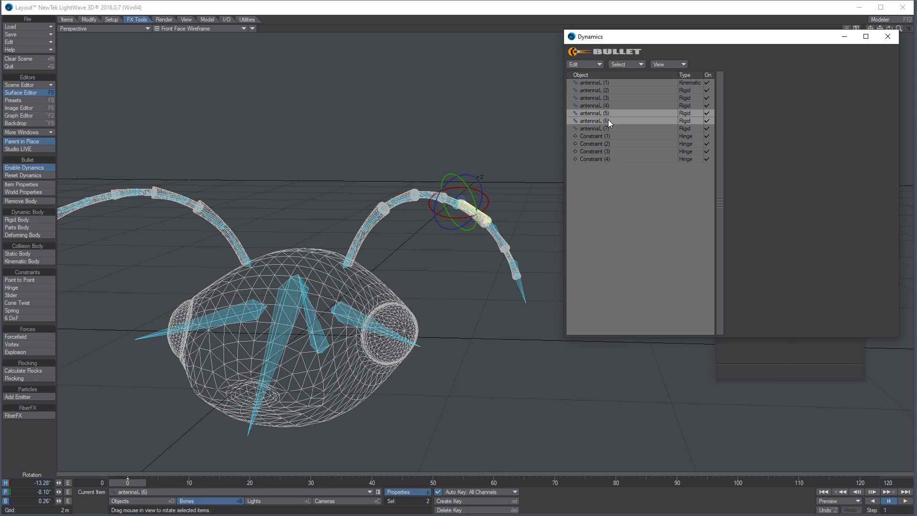
left_click(27, 288)
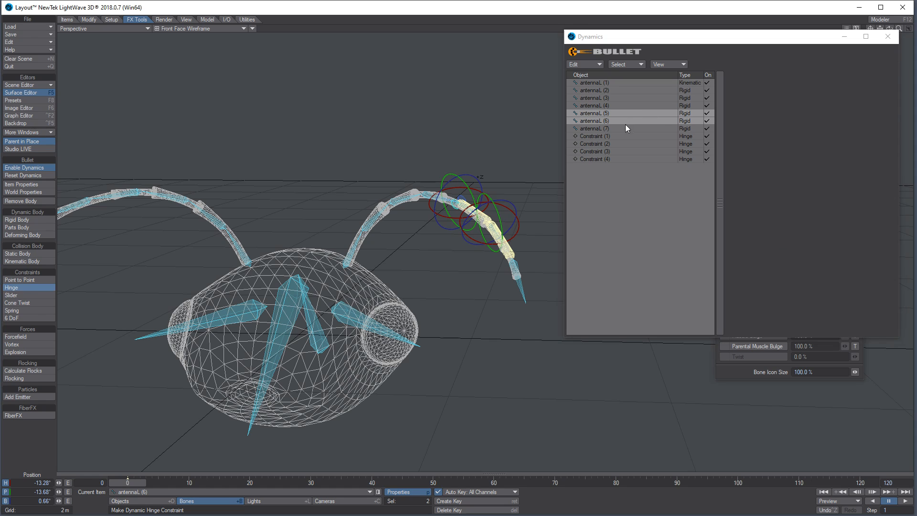
left_click(609, 120)
left_click(607, 129, "shift")
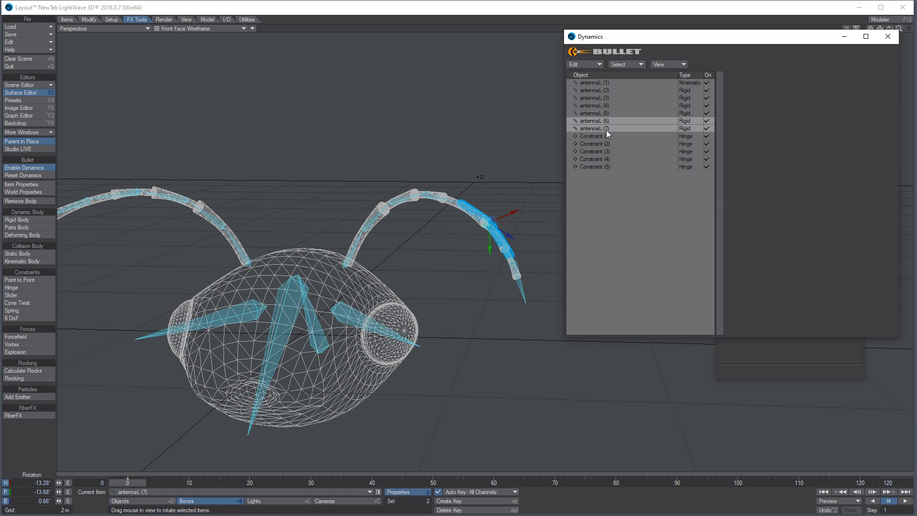
left_click(20, 288)
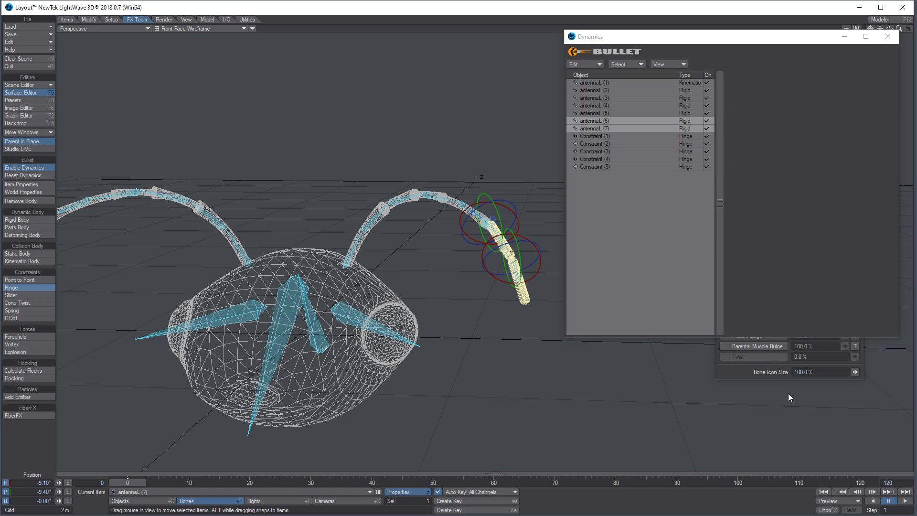
Play the simulation of the hinged antenna, stop it and return to the first frame
left_click(904, 501)
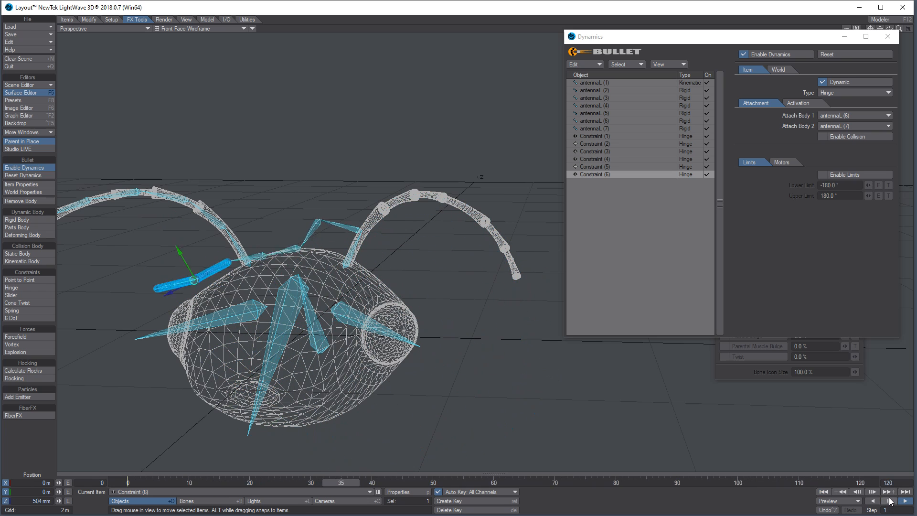
left_click(889, 501)
left_click(824, 491)
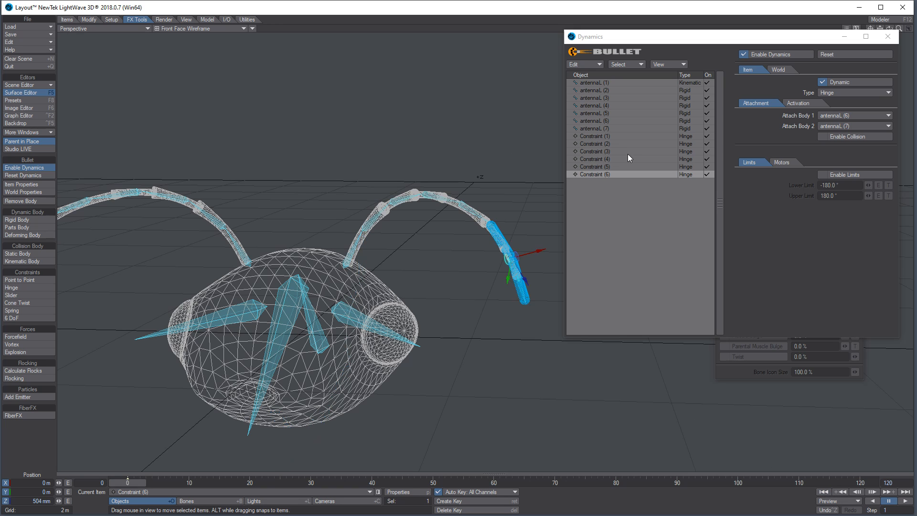
Enable limits on all six hinge constraints, with a lower limit of -2° and an upper limit of 2°
left_click(597, 136, "shift")
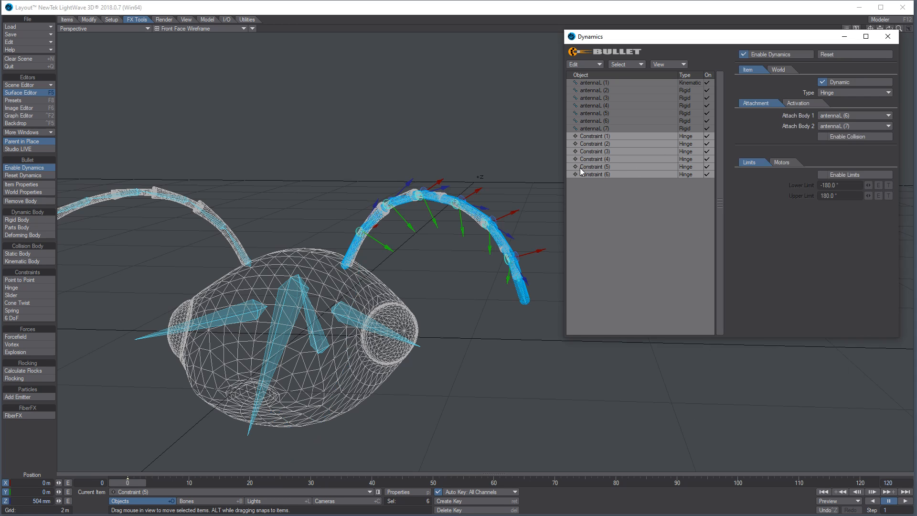
left_click(821, 175)
left_click_drag(849, 185, 798, 186)
type("-2")
key("Tab")
type("2")
key("Return")
Play the antenna simulation with the hinge limits active, stop it and return to the first frame
left_click(905, 501)
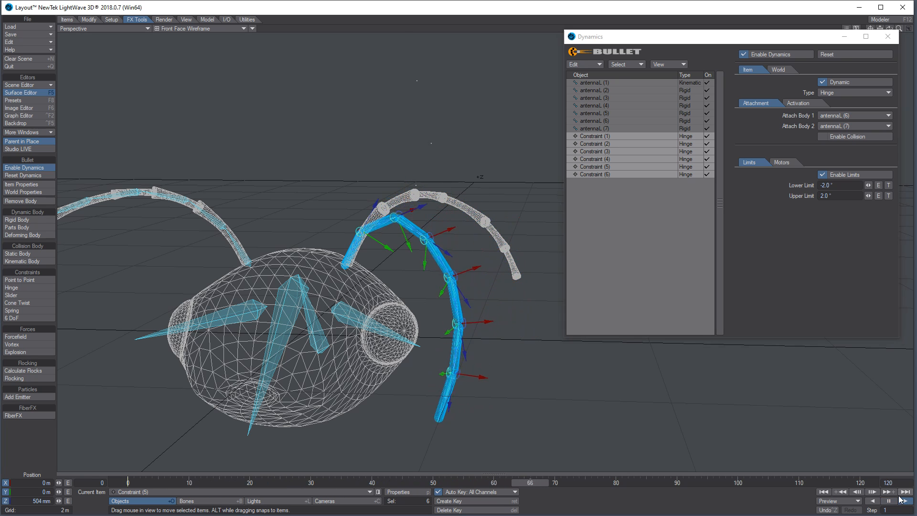
left_click(889, 501)
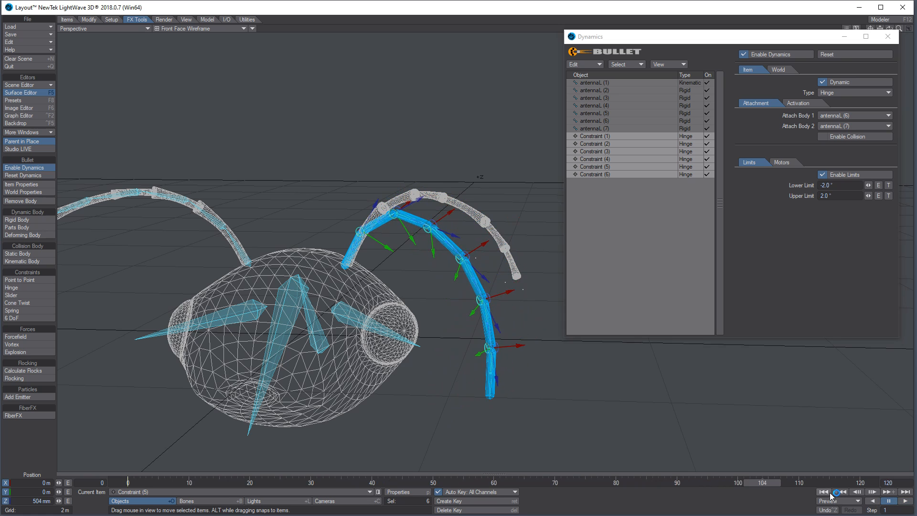
left_click(825, 492)
Set the collision shape of all seven antennaL bones to Box
left_click(604, 83)
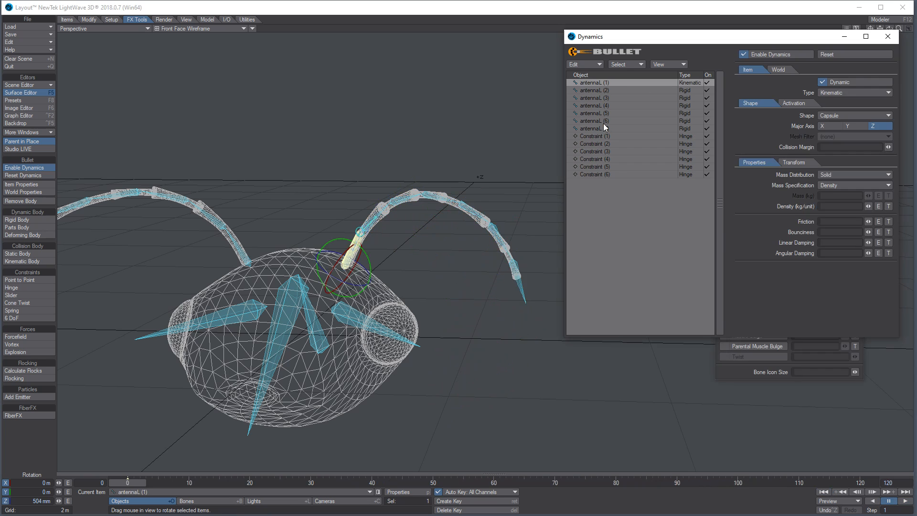
left_click(594, 128, "shift")
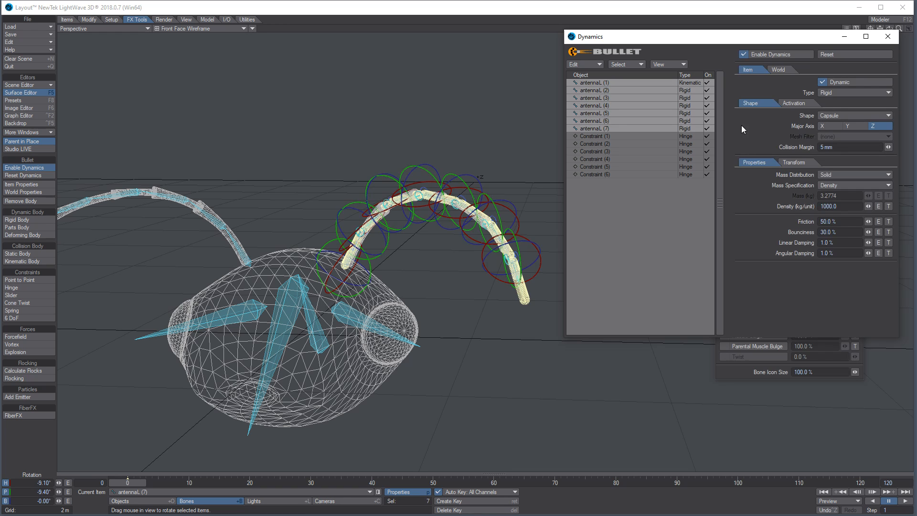
left_click(878, 117)
left_click(870, 98)
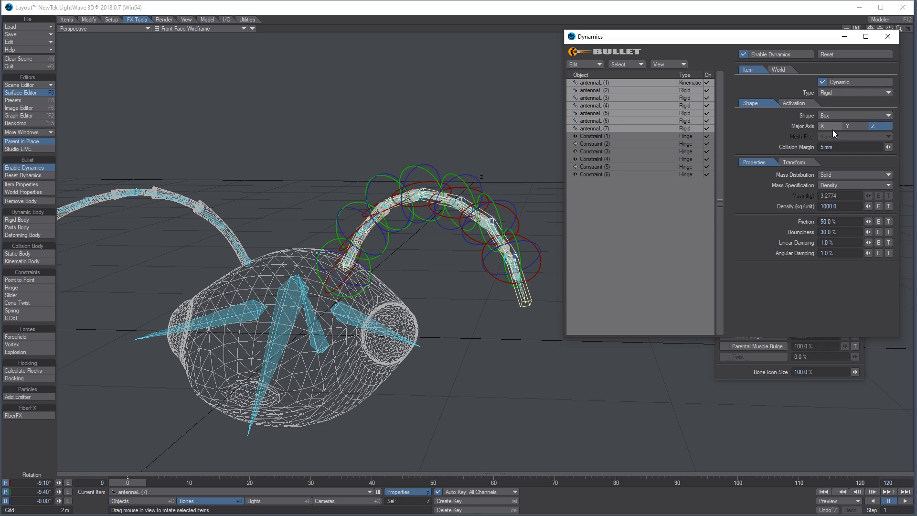
Play the simulation with the box-shaped antenna bodies, stop it and return to the first frame
left_click(906, 500)
left_click(888, 500)
left_click(824, 492)
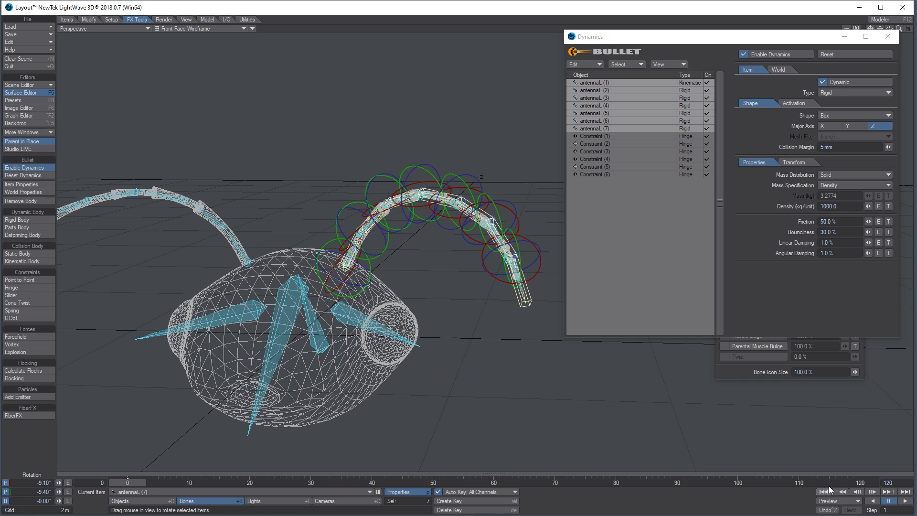
Set the antenna bones' mass distribution to Vertices and mass specification to Given Mass, with a mass of 0.1 kg
left_click(849, 175)
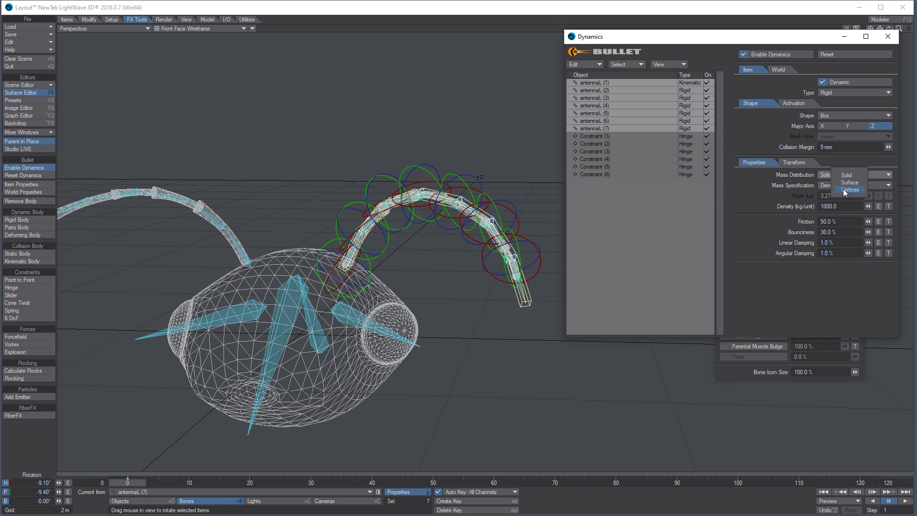
left_click(845, 190)
left_click(833, 185)
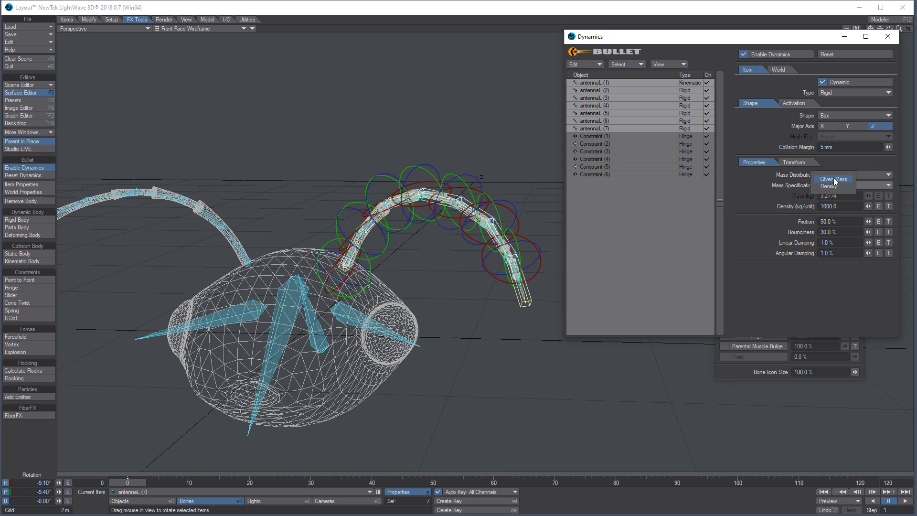
left_click(843, 192)
left_click(844, 193)
type("0.1")
key("Tab")
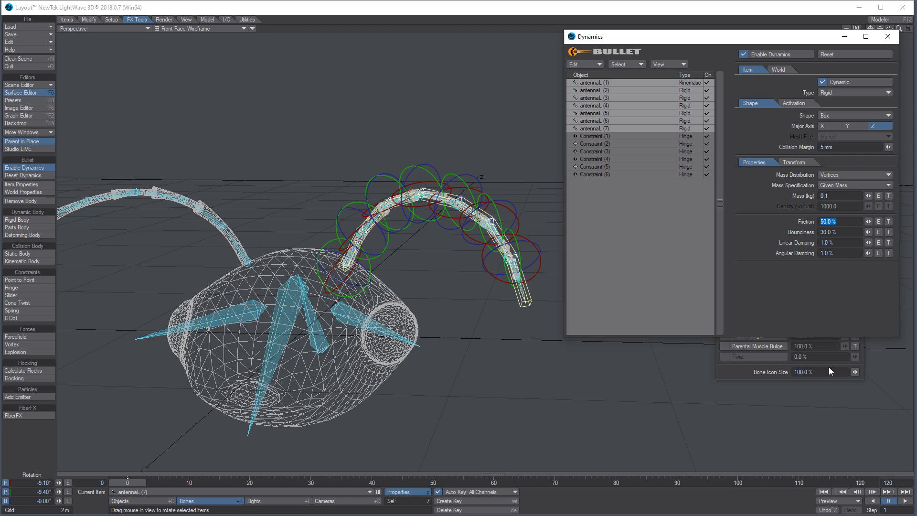
Play the simulation with the reduced bone mass and stop it partway through
left_click(891, 502)
left_click(900, 500)
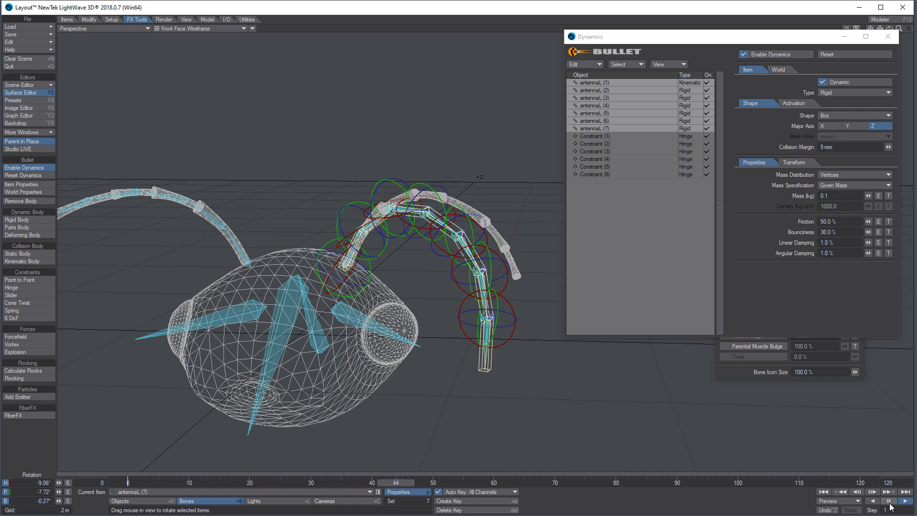
left_click(889, 501)
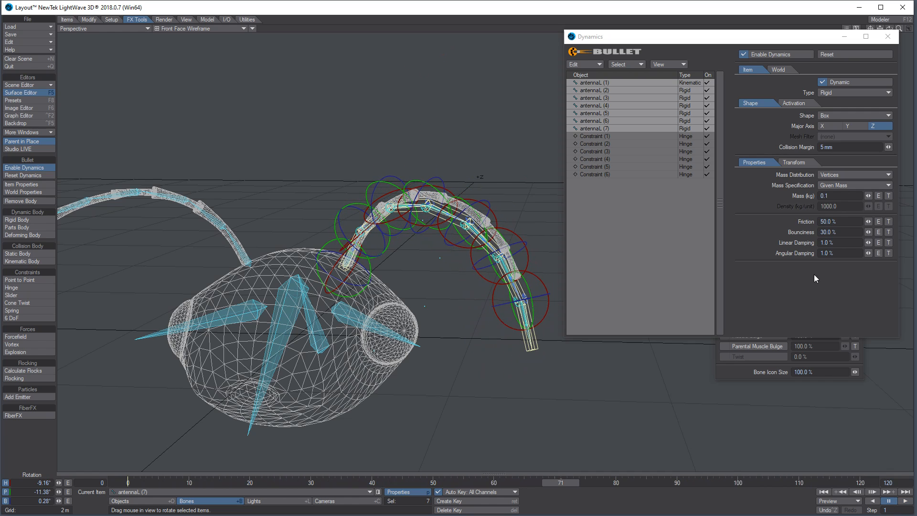
Set the antenna bones' linear damping to 90% and angular damping to 50%
left_click(829, 242)
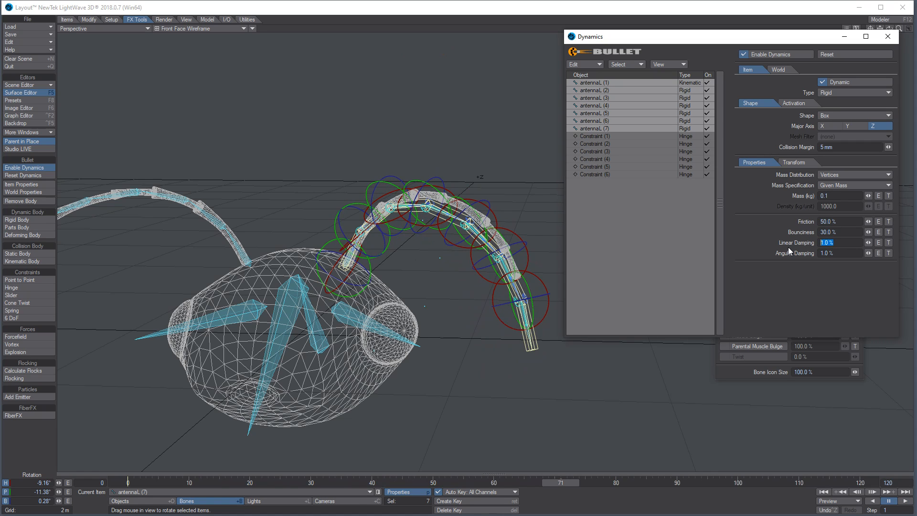
type("90")
key("Tab")
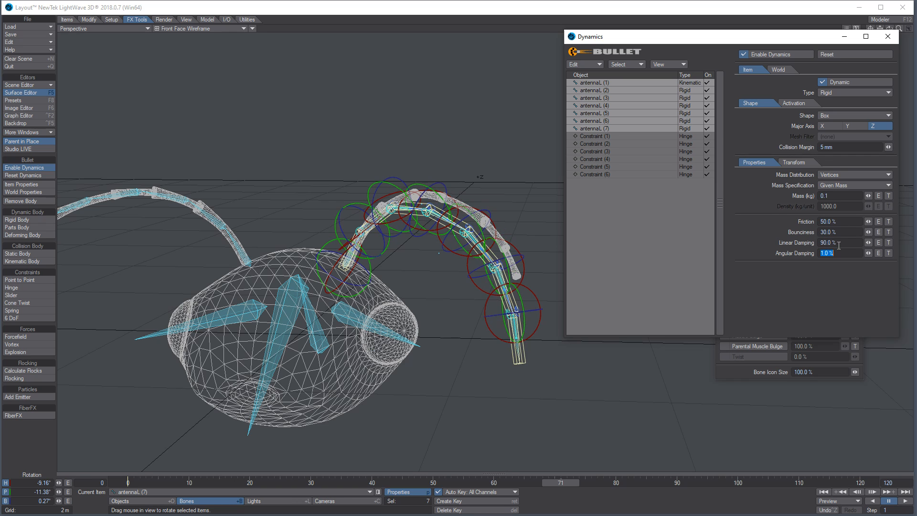
type("50")
key("Return")
Replay the damped antenna simulation from the first frame, stop it and return to the start
left_click(824, 491)
left_click(905, 500)
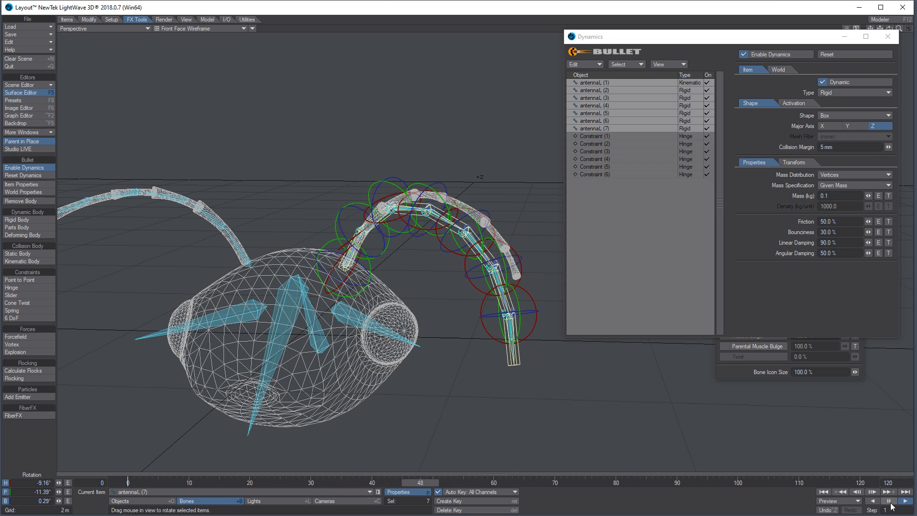
left_click(888, 501)
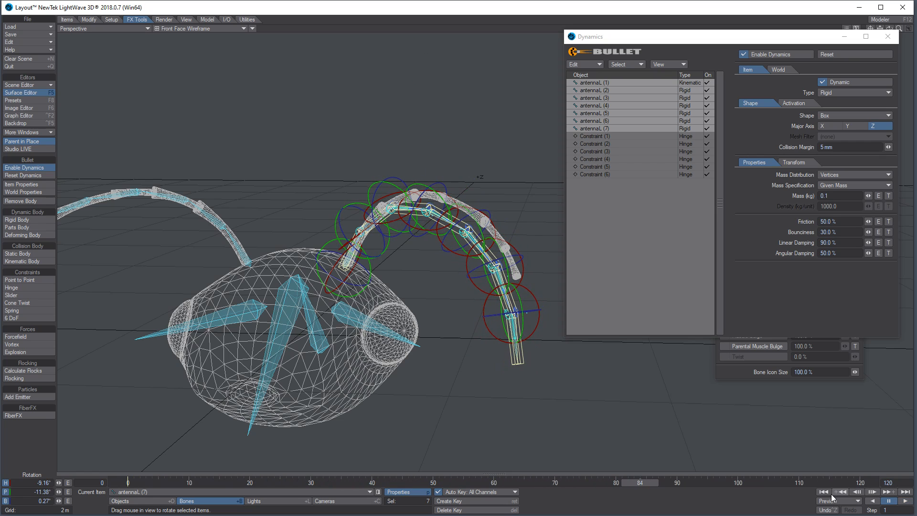
left_click(824, 491)
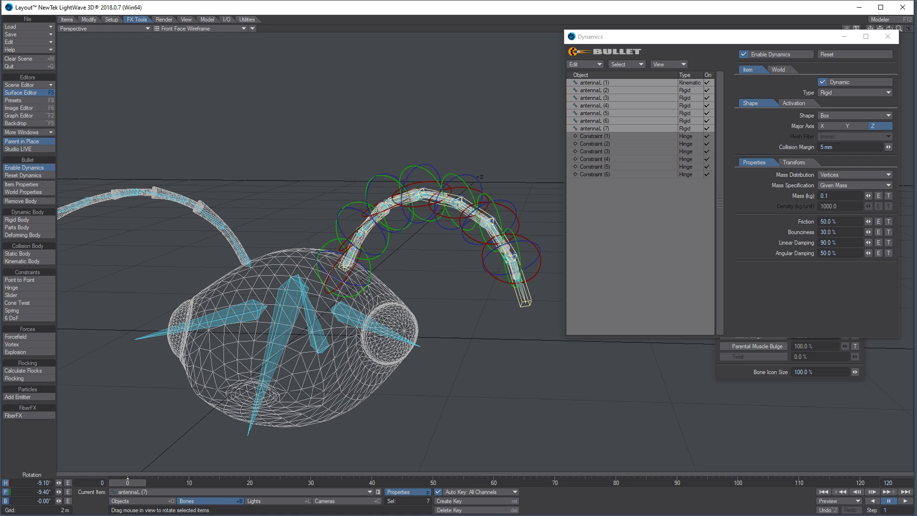
Activate all of the ant head's bones, select only antennaL (4), and play the simulation briefly to see the mesh follow
double_click(321, 331)
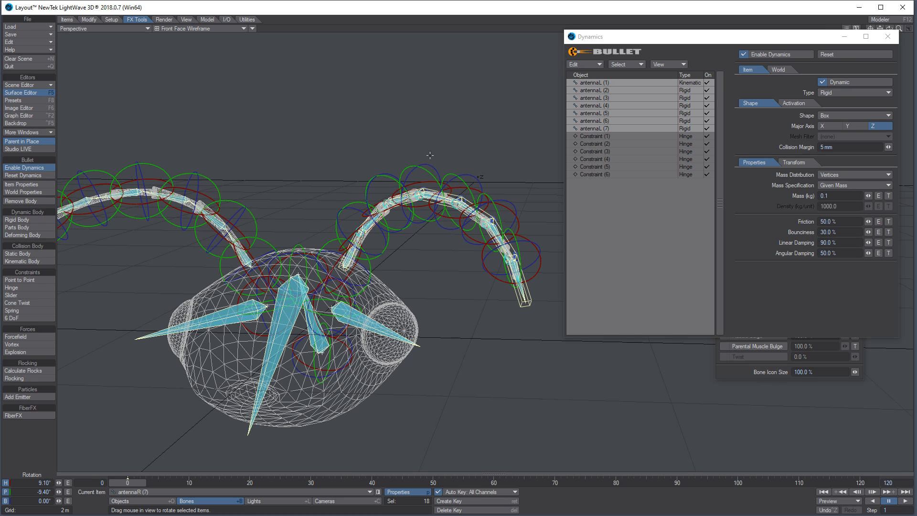
left_click(595, 105)
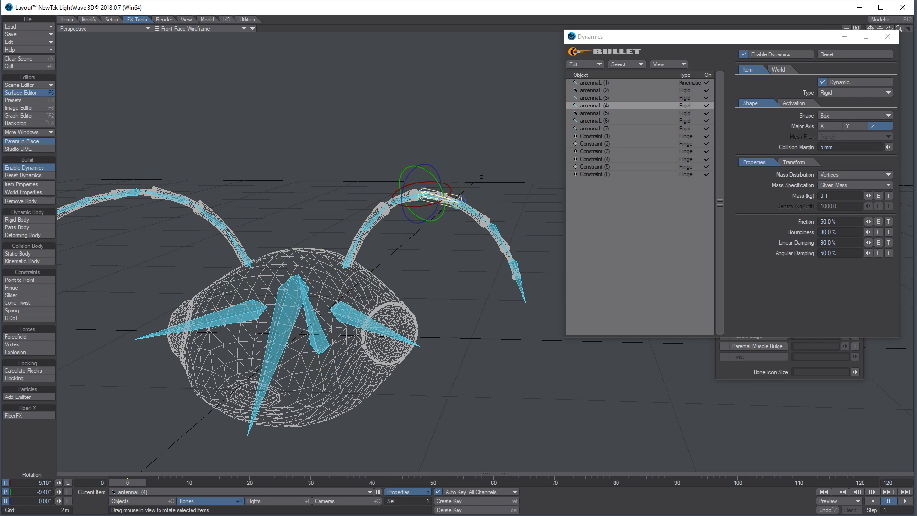
left_click(900, 500)
left_click(889, 501)
Display the viewport as Textured Shaded Solid Wireframe and replay the antenna simulation from the first frame, returning to the start
left_click(234, 27)
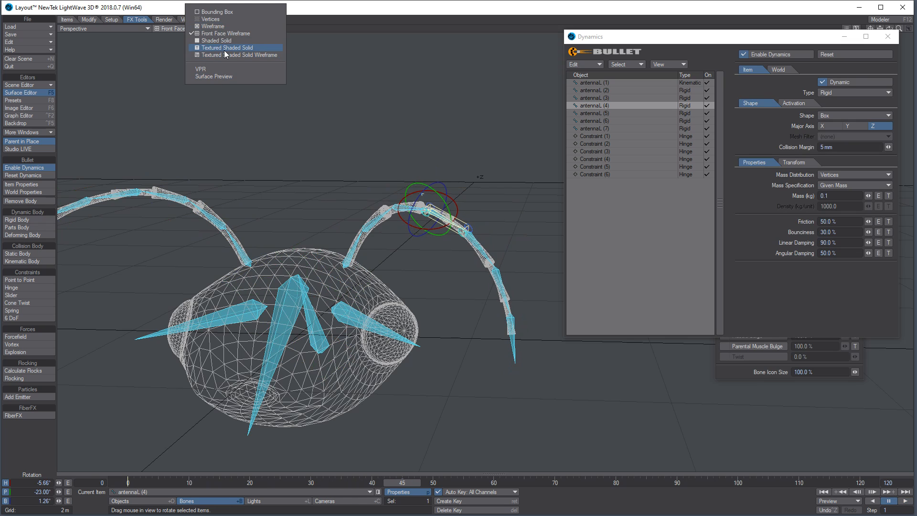
left_click(224, 50)
left_click(220, 29)
left_click(258, 51)
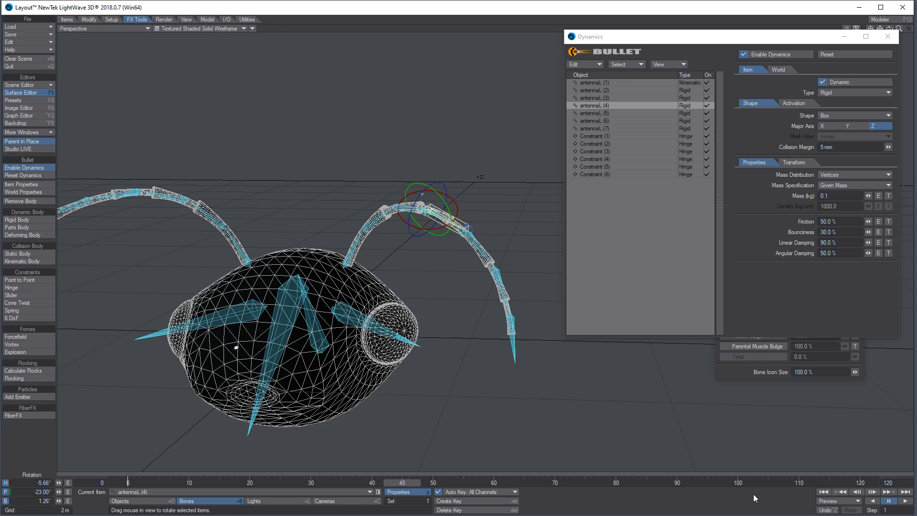
left_click(829, 492)
left_click(902, 500)
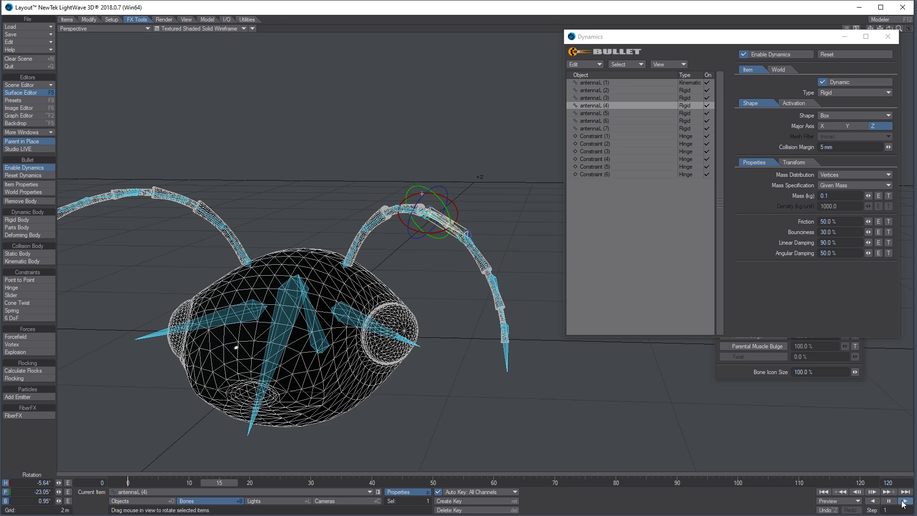
left_click(888, 500)
left_click(824, 492)
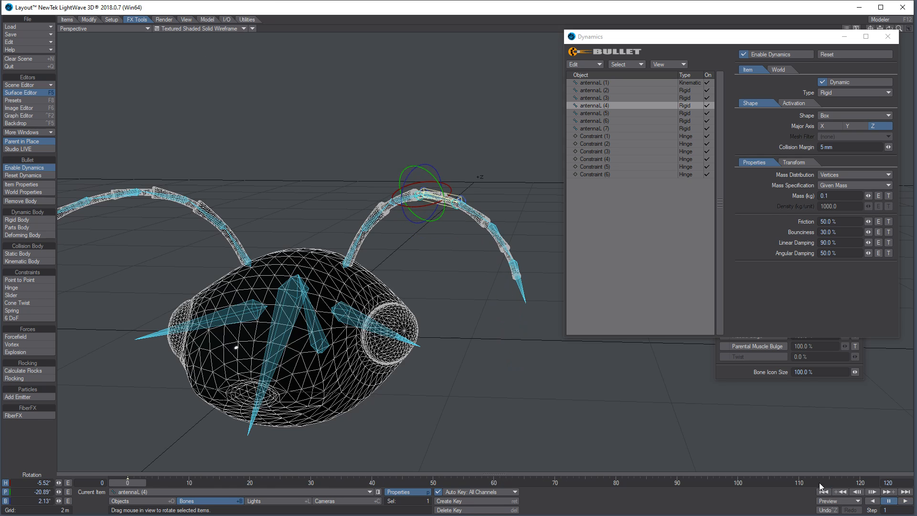
Examine the rigid antenna bodies antennaL (2) to (7) and the kinematic antennaL (1) in the Bullet object list
left_click(618, 90)
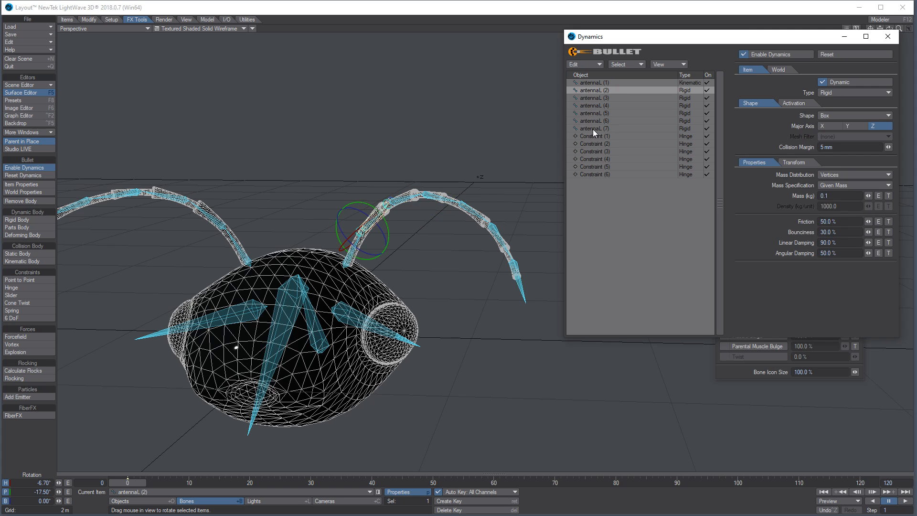
left_click(591, 129, "shift")
left_click(603, 82)
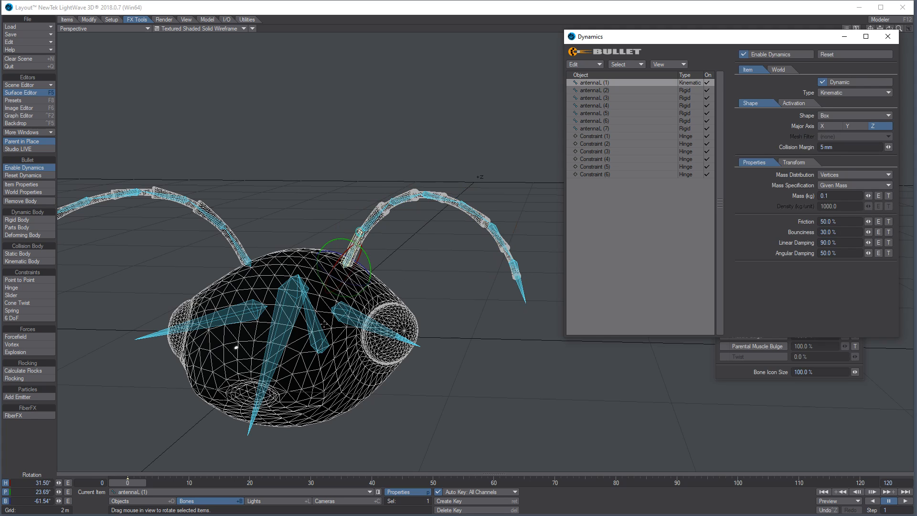
Select the HEAD (1) bone and create motion keys for it at frames 40 and 50
left_click(324, 353)
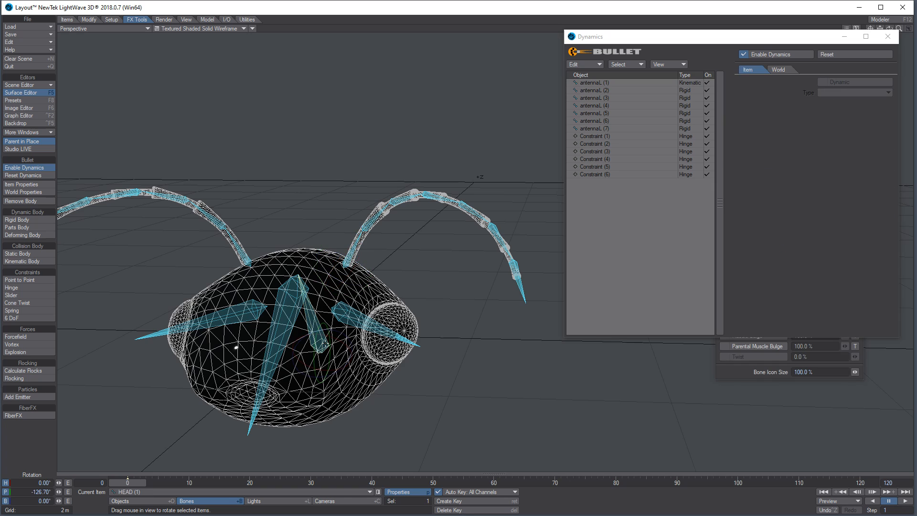
left_click(371, 480)
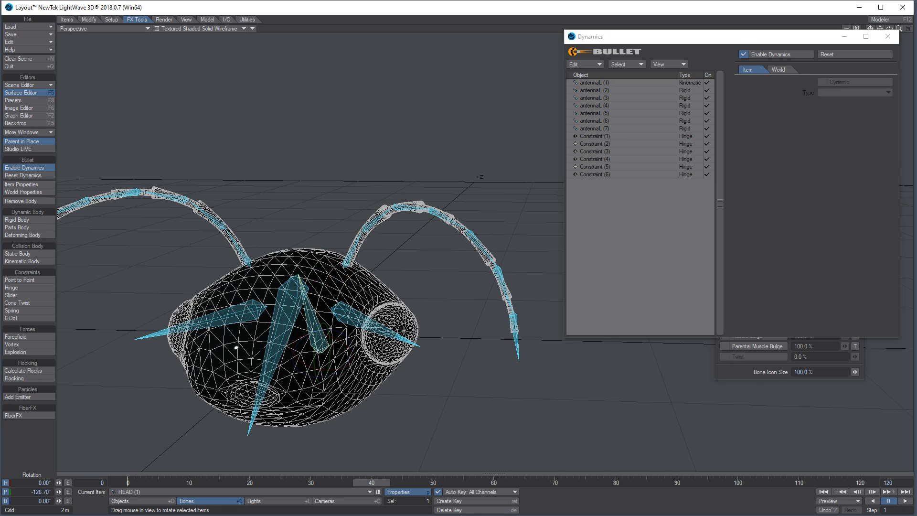
key("Return")
left_click(723, 64)
left_click(435, 483)
key("Return")
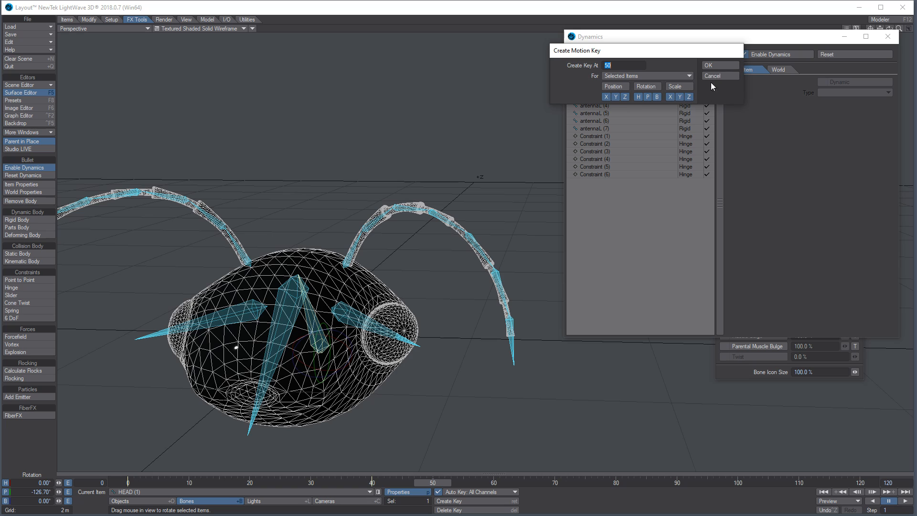
left_click(722, 65)
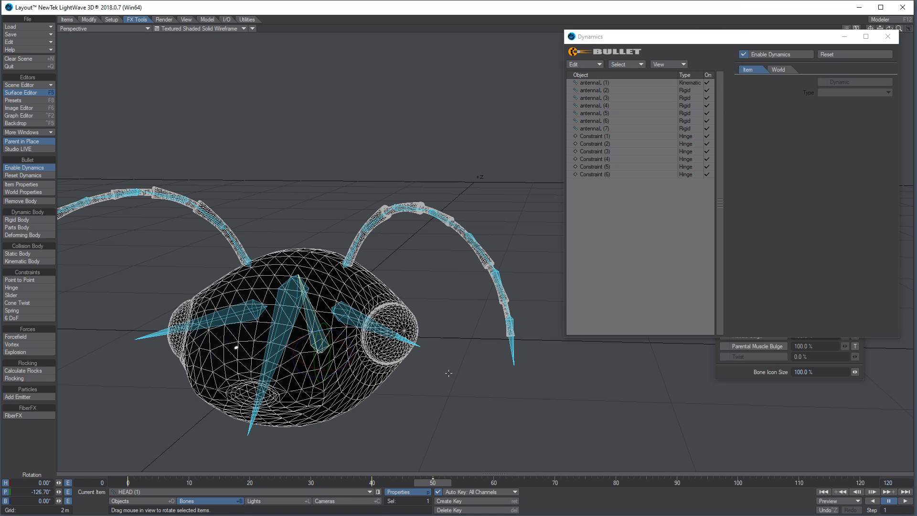
Disable Bullet dynamics and switch the perspective view to Wireframe
left_click(744, 54)
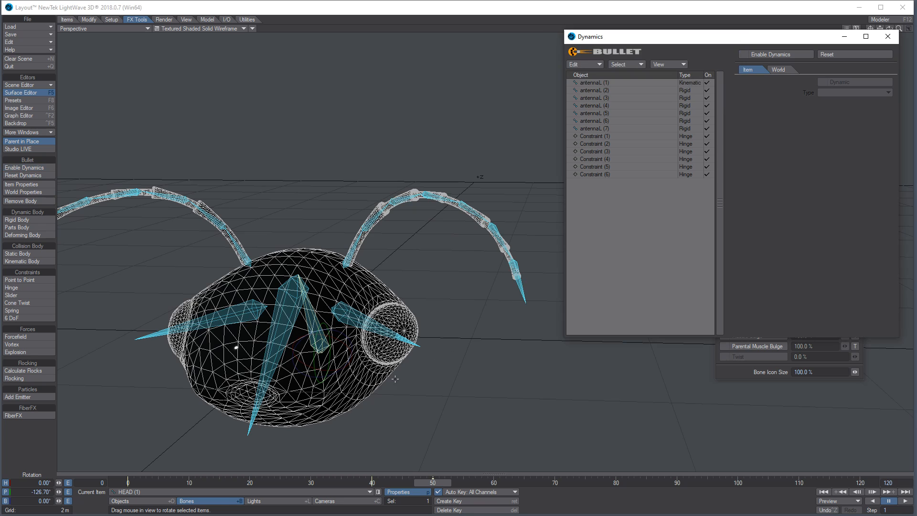
left_click_drag(453, 380, 398, 394, "alt")
left_click(188, 29)
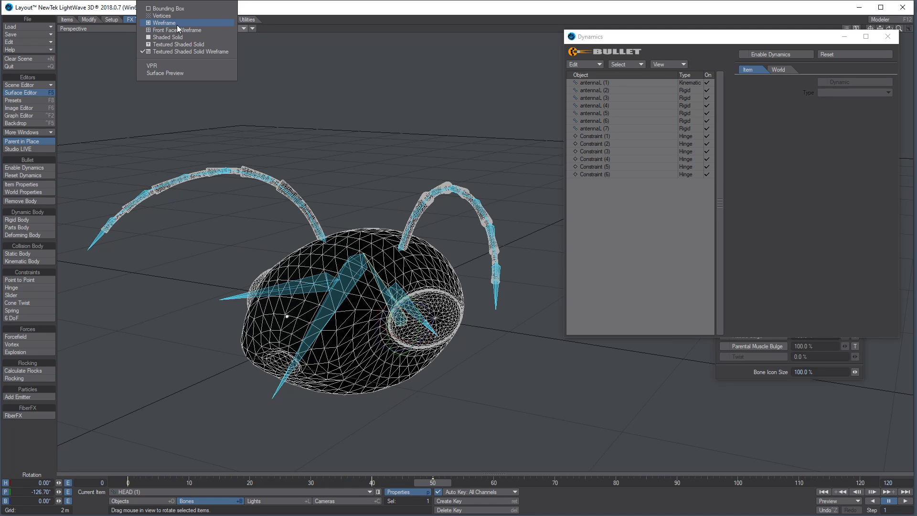
left_click(177, 23)
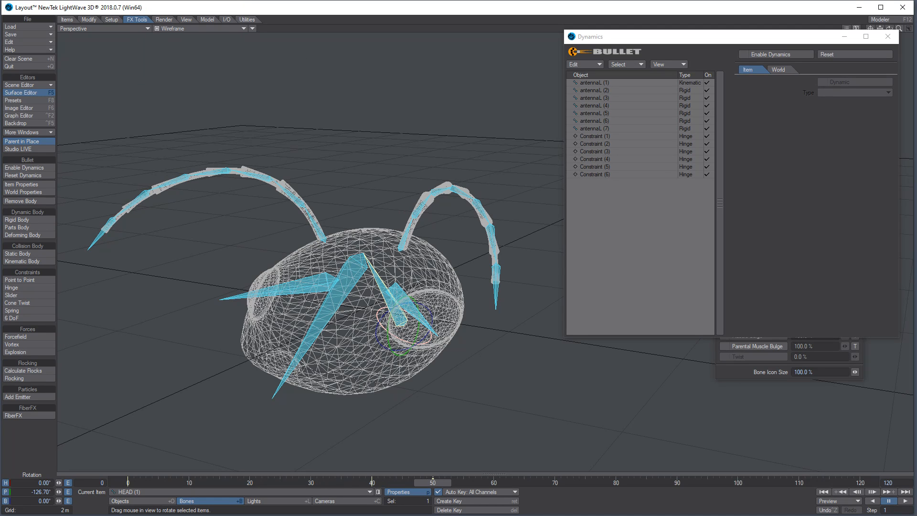
Rotate the head bone at frame 50 to about 197° heading, -52° pitch and -177° bank, and test it with dynamics re-enabled
left_click_drag(412, 340, 432, 311)
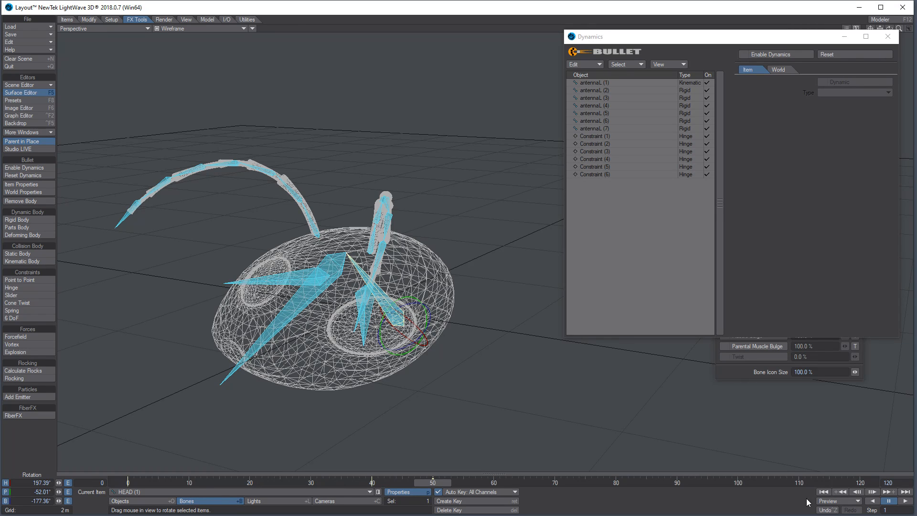
left_click(824, 492)
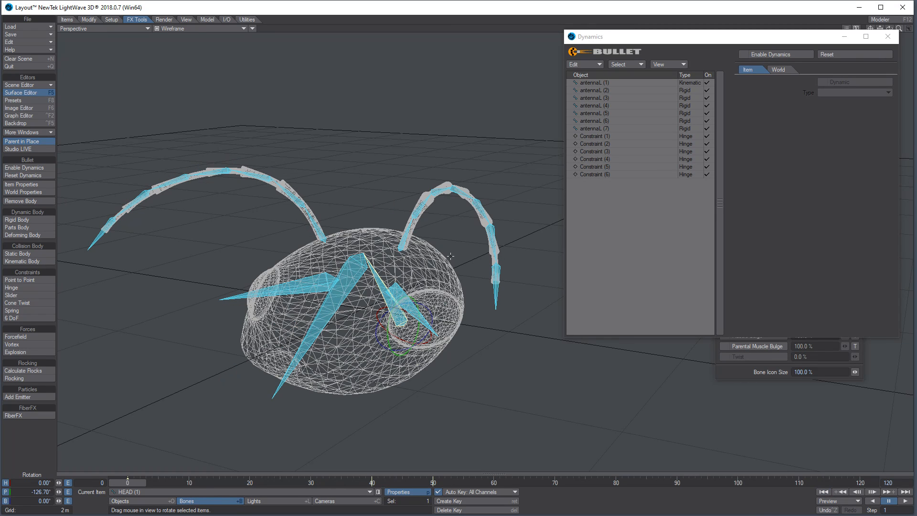
left_click(744, 54)
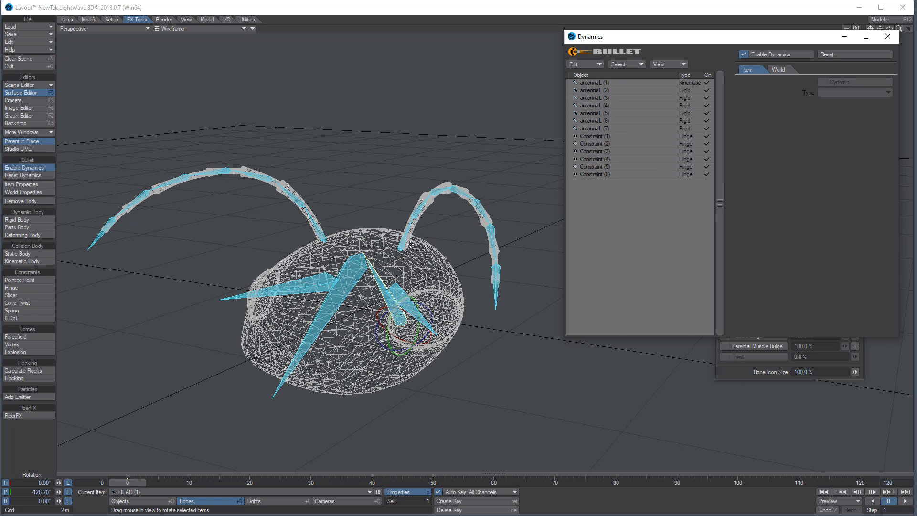
left_click(905, 501)
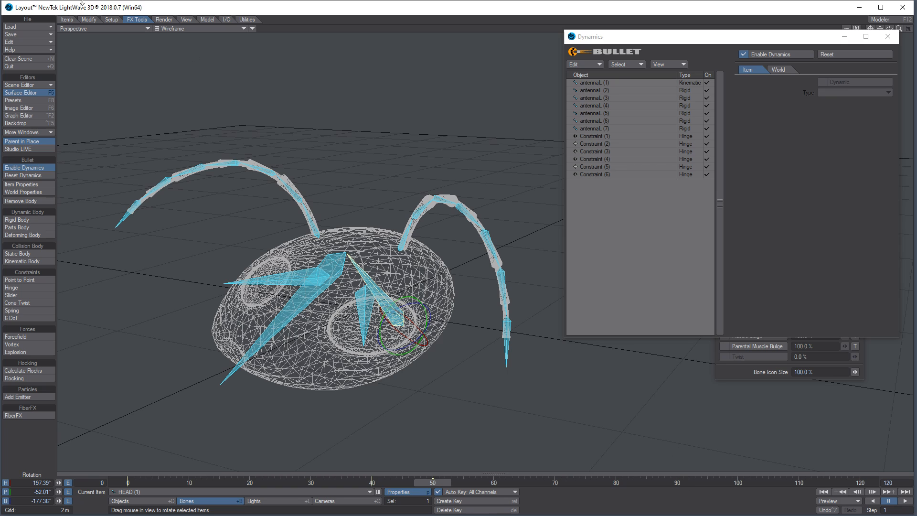
Set the coordinate system to Parent and delete the head bone's motion key at frame 50
left_click(95, 19)
left_click(47, 347)
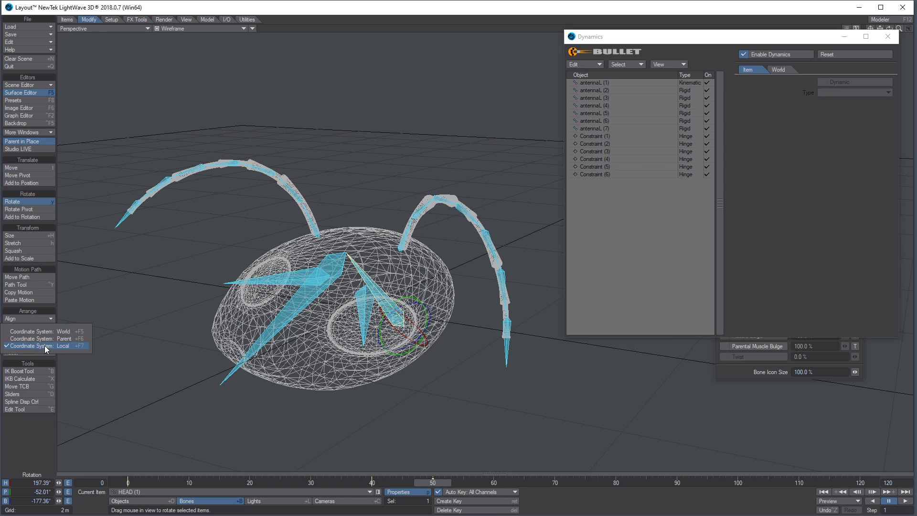
left_click(46, 339)
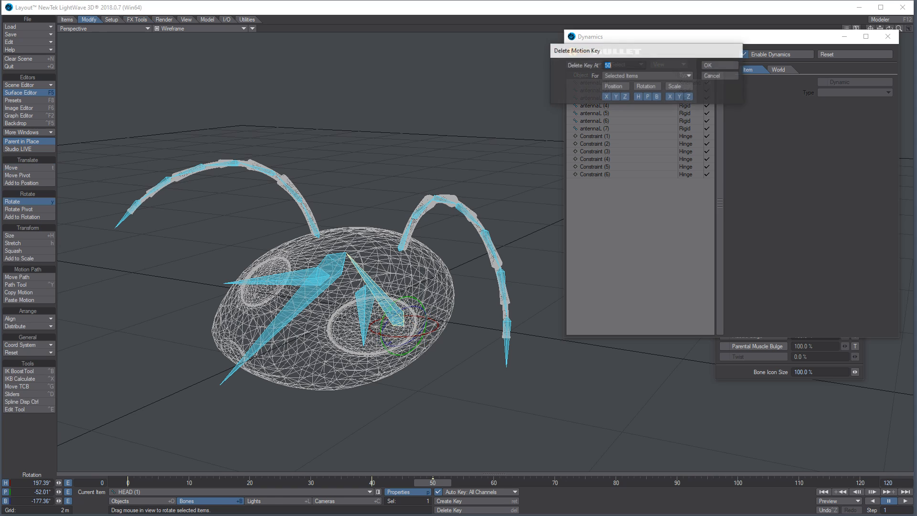
left_click(374, 482)
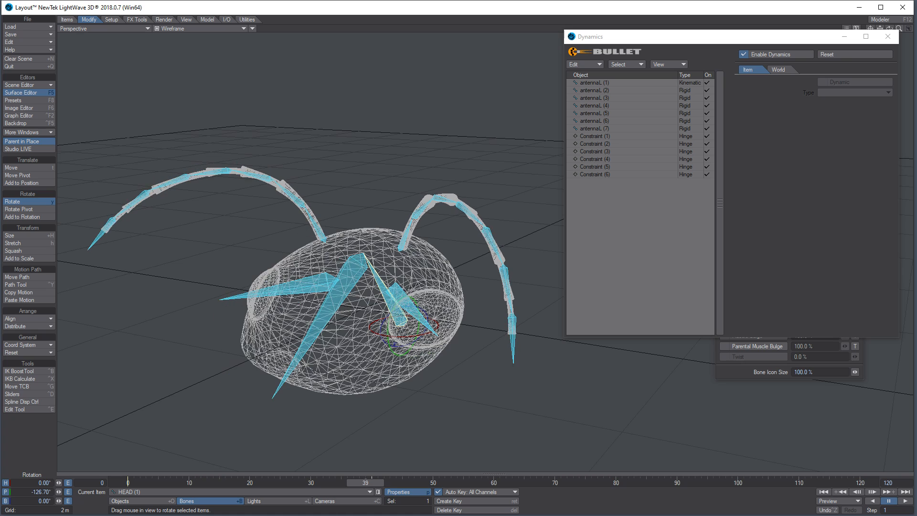
left_click_drag(372, 483, 128, 483)
With dynamics disabled, rotate the head bone at frame 50 to about 0.3° heading, -123.8° pitch and 14.4° bank
left_click(744, 54)
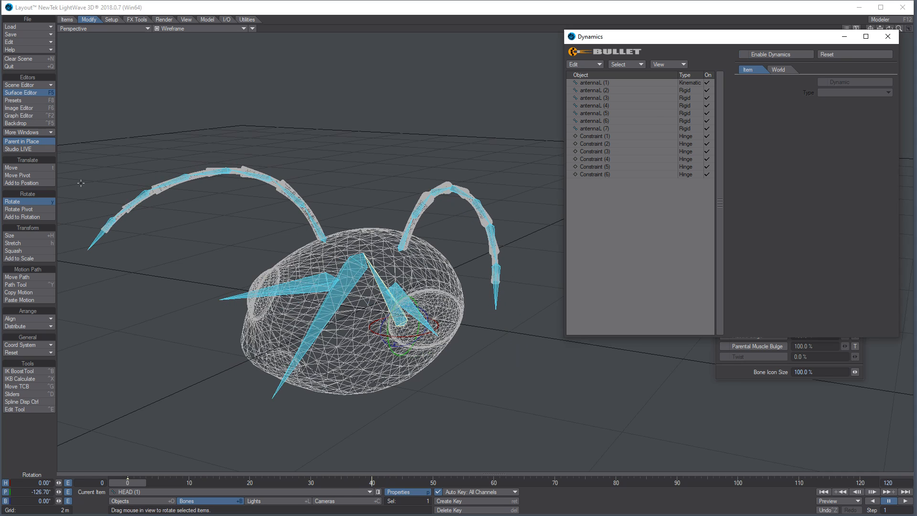
left_click_drag(128, 482, 433, 482)
left_click_drag(401, 345, 378, 354)
left_click_drag(440, 382, 440, 387)
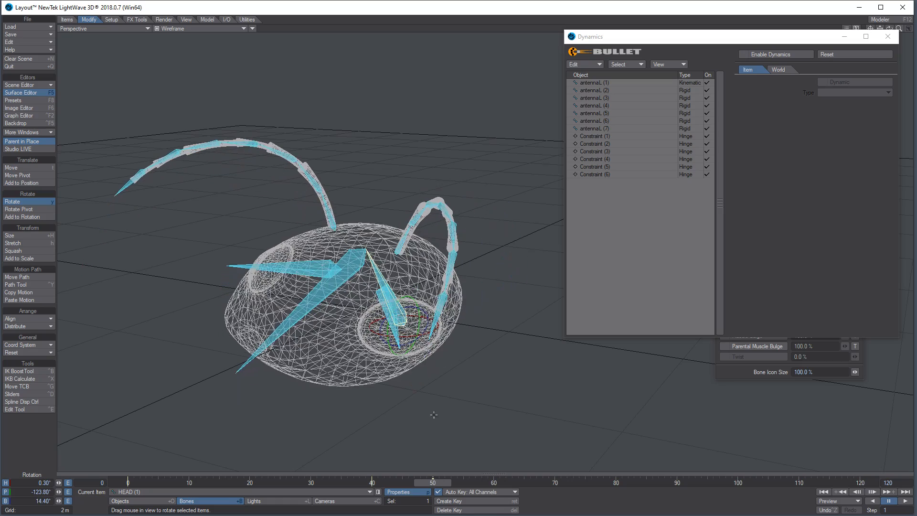
Re-enable dynamics and play the head-turn animation from the first frame, returning to the start
left_click_drag(433, 482, 128, 483)
left_click(777, 55)
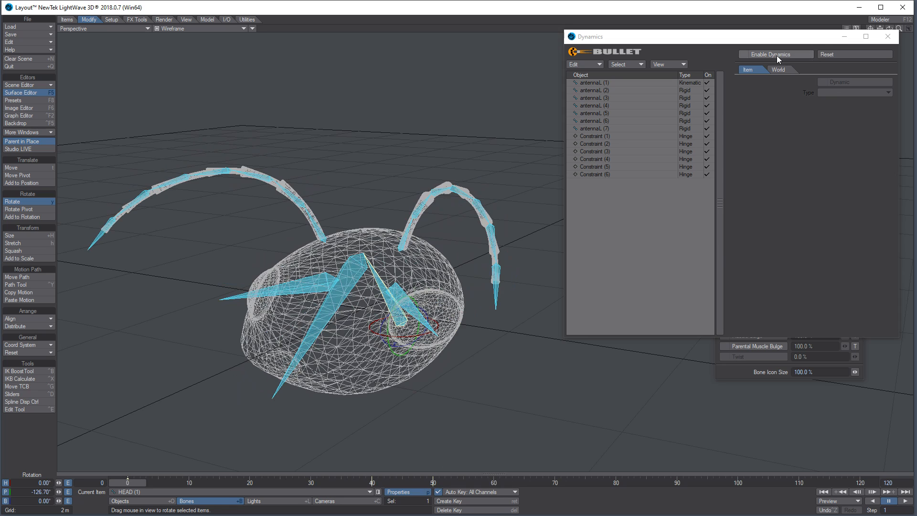
left_click(905, 501)
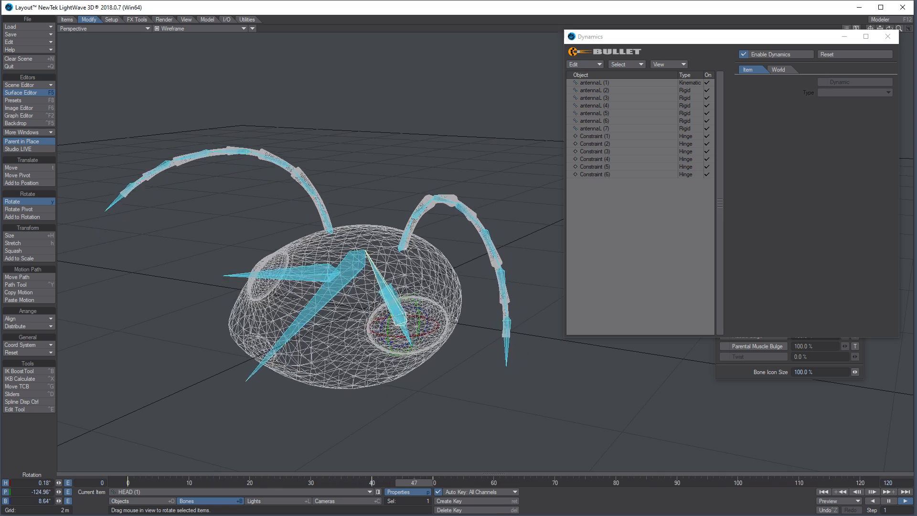
left_click(659, 484)
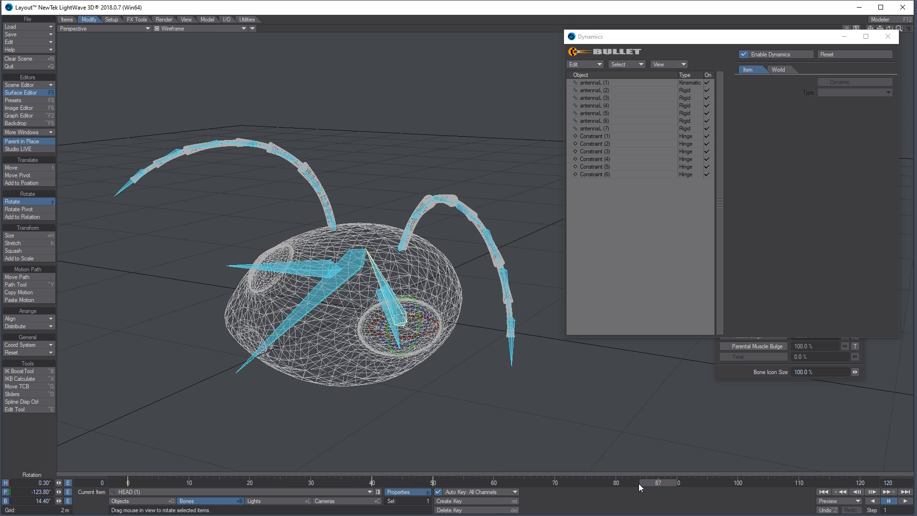
left_click(108, 481)
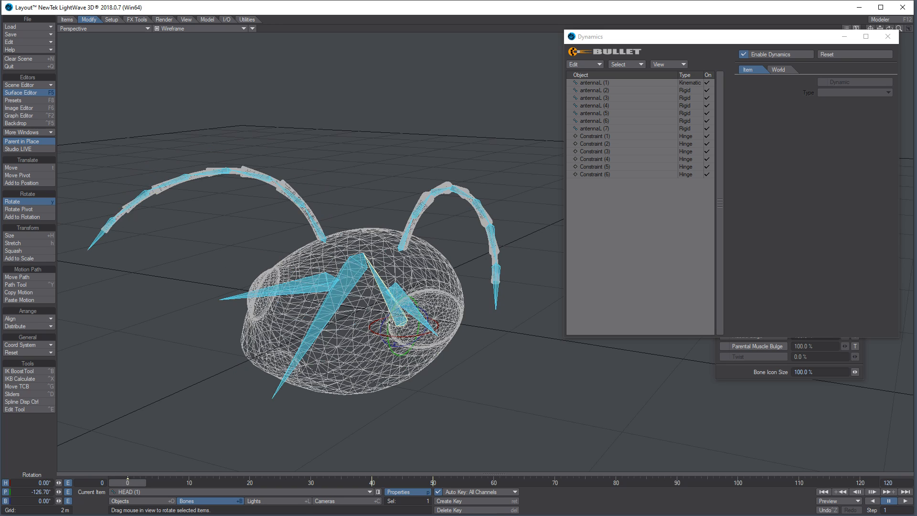
Add the HEAD (1) bone to the Bullet simulation and set its body type to Kinematic
left_click(585, 65)
left_click(586, 64)
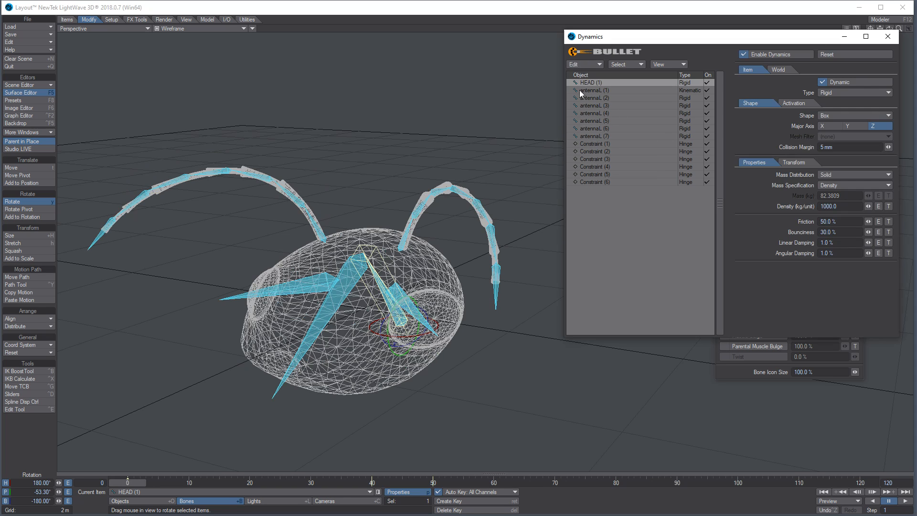
left_click(586, 64)
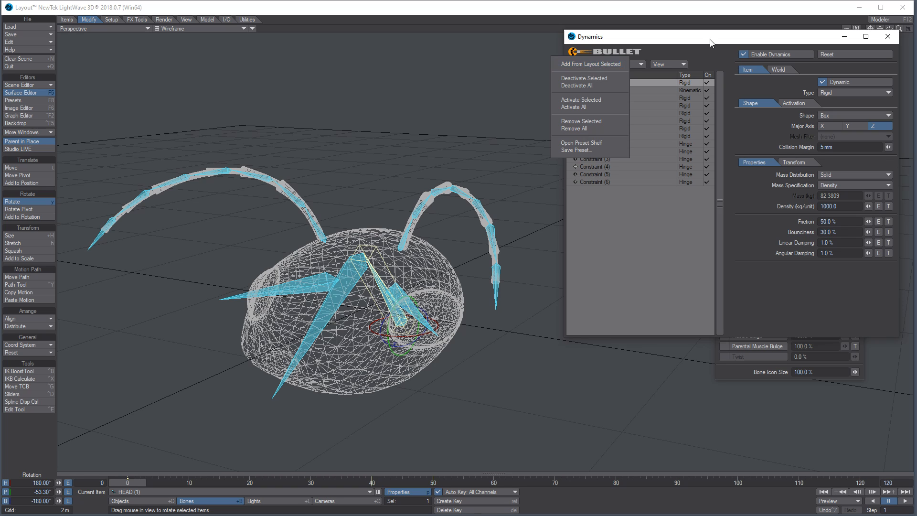
left_click(857, 92)
left_click(858, 108)
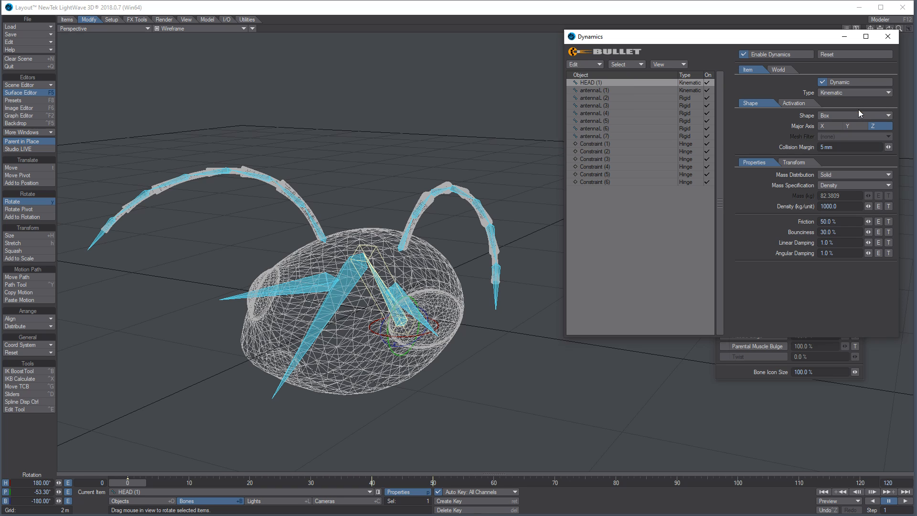
Play the simulation with the kinematic head body, stop it and return to the first frame
left_click(905, 501)
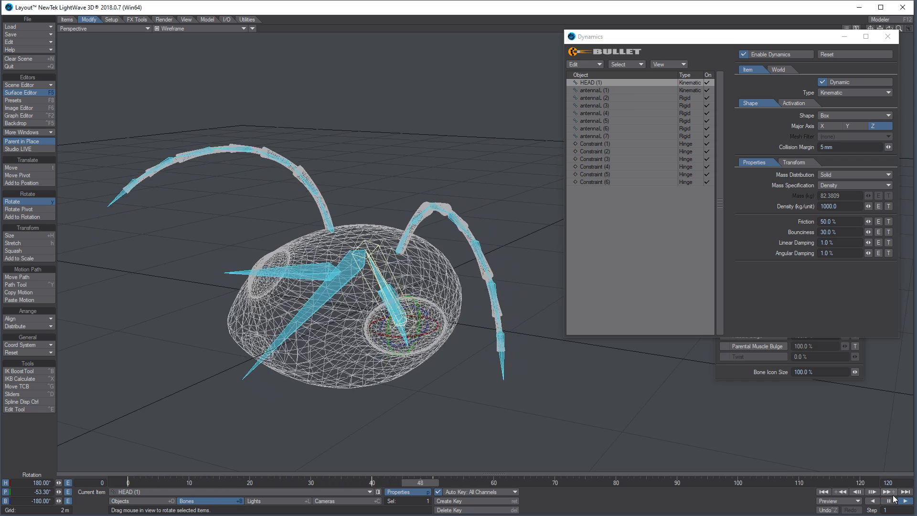
left_click(888, 500)
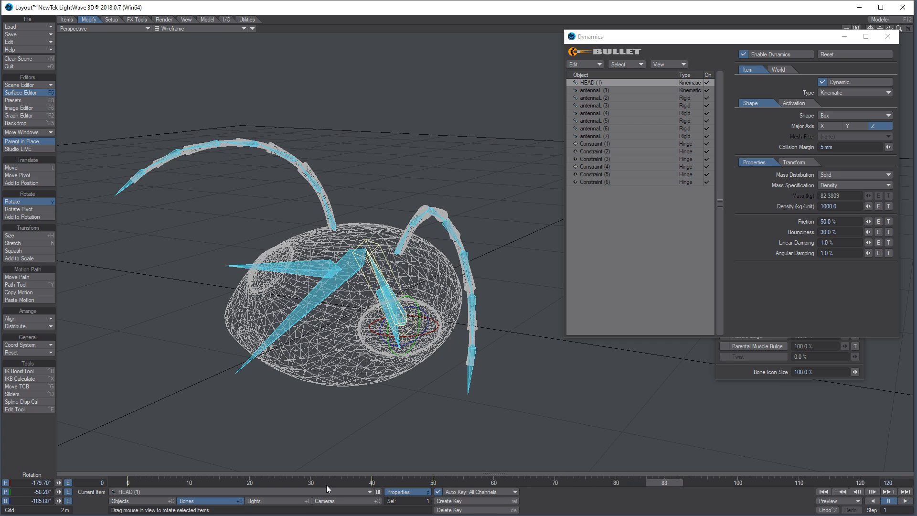
left_click(123, 484)
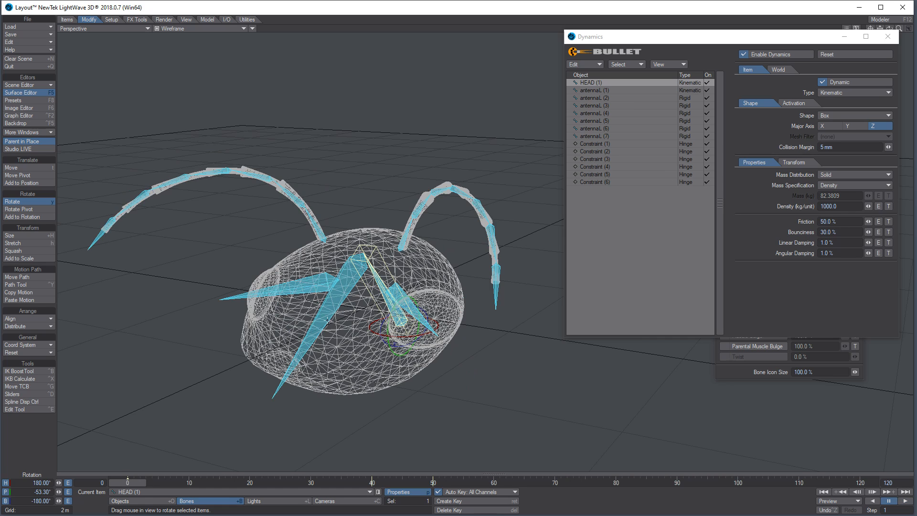
mouse_move(129, 483)
left_mouse_down()
mouse_move(493, 484)
mouse_move(128, 483)
left_mouse_up()
mouse_move(129, 481)
left_mouse_down()
mouse_move(430, 483)
mouse_move(127, 484)
left_mouse_up()
Select the bodies antennaL (1) to (7) together and replay the simulation, stopping it after the head turn
left_click(594, 91)
left_click(594, 136, "shift")
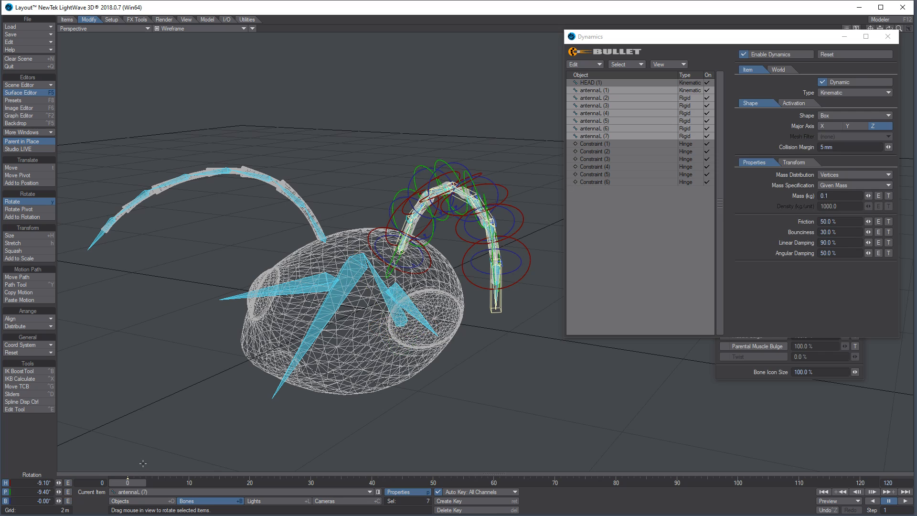
left_click_drag(127, 483, 377, 483)
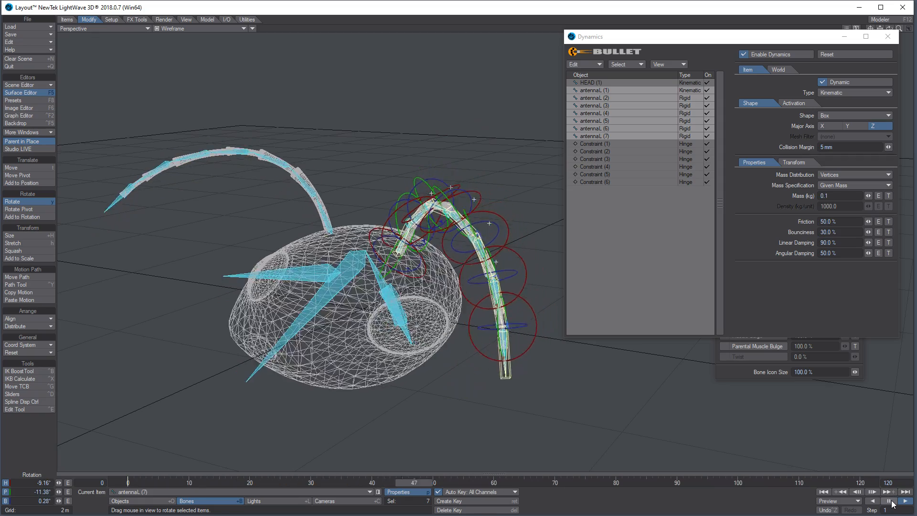
left_click(888, 500)
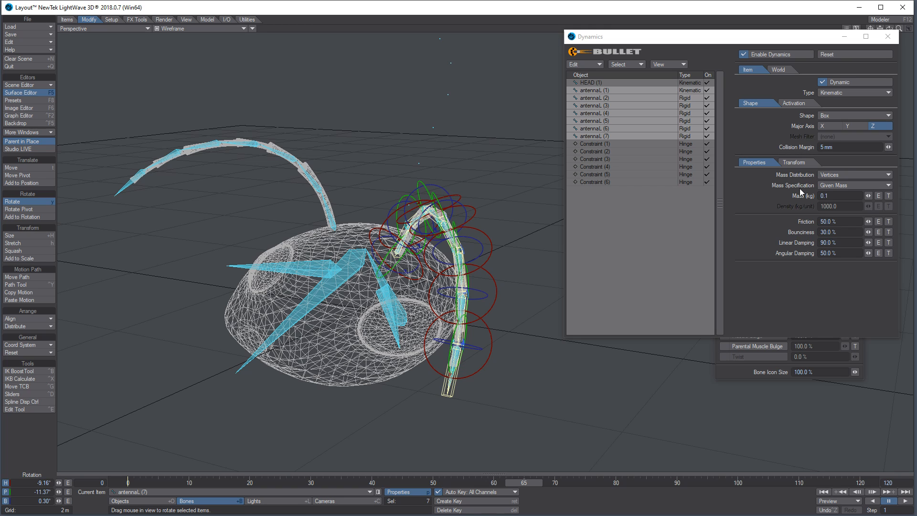
Return to the first frame, set the linear damping of antennaL (1) to (7) to 10%, and play the simulation until after the head turn
left_click(824, 492)
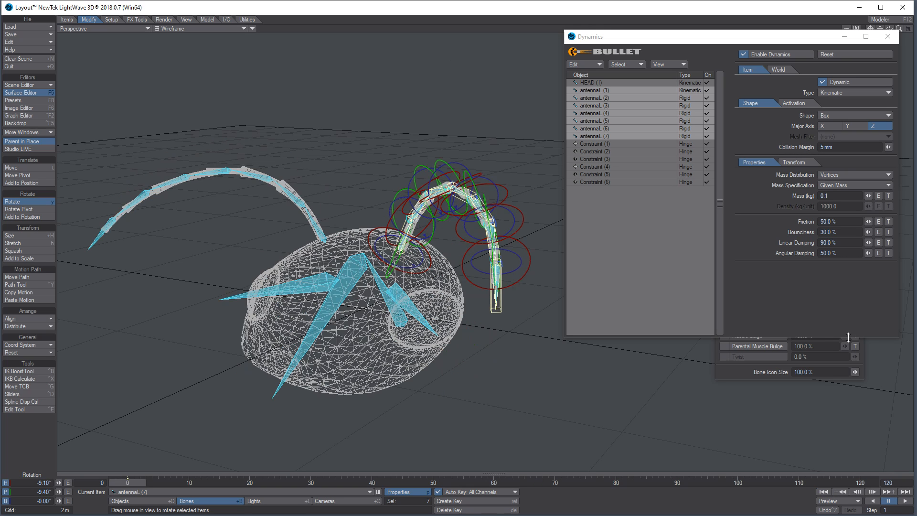
left_click(845, 243)
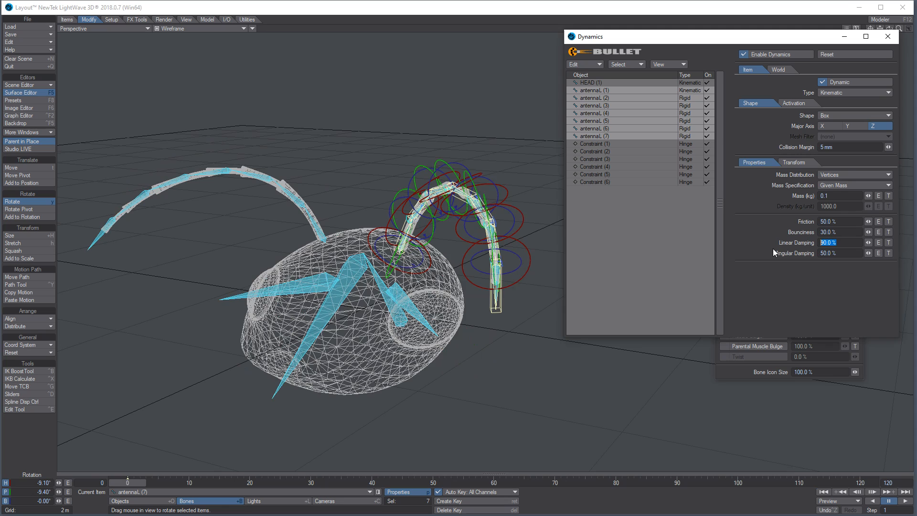
type("40")
key("Tab")
type("10")
key("Tab")
left_click(906, 500)
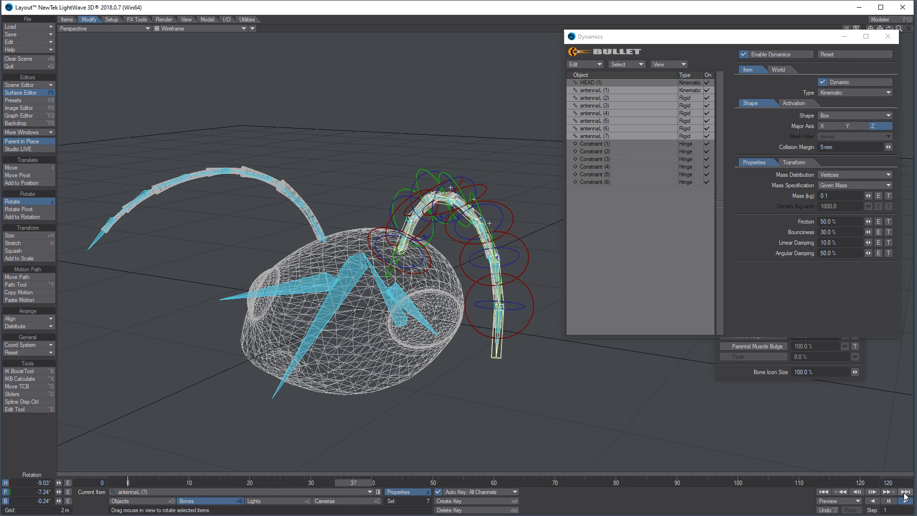
left_click(889, 501)
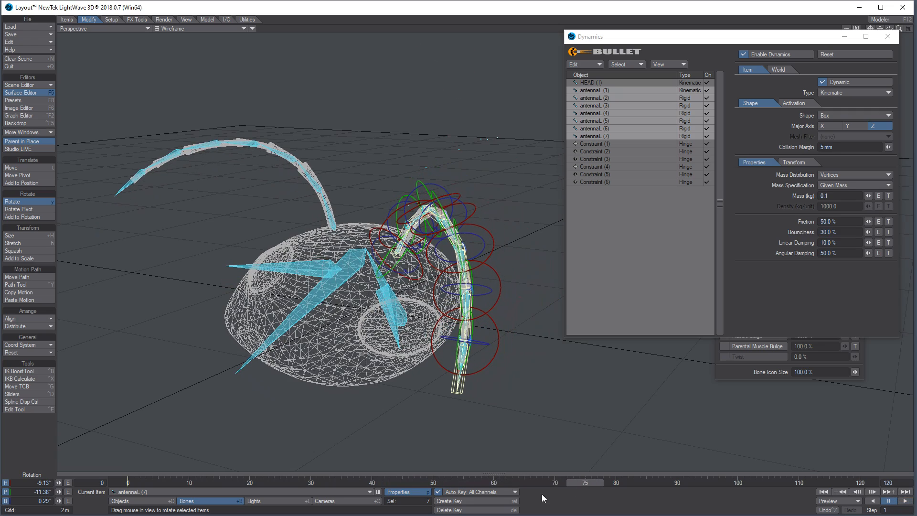
Disable dynamics and create a motion key for the HEAD (1) bone at frame 70
left_click(745, 55)
left_click(399, 331)
left_click_drag(450, 482, 555, 482)
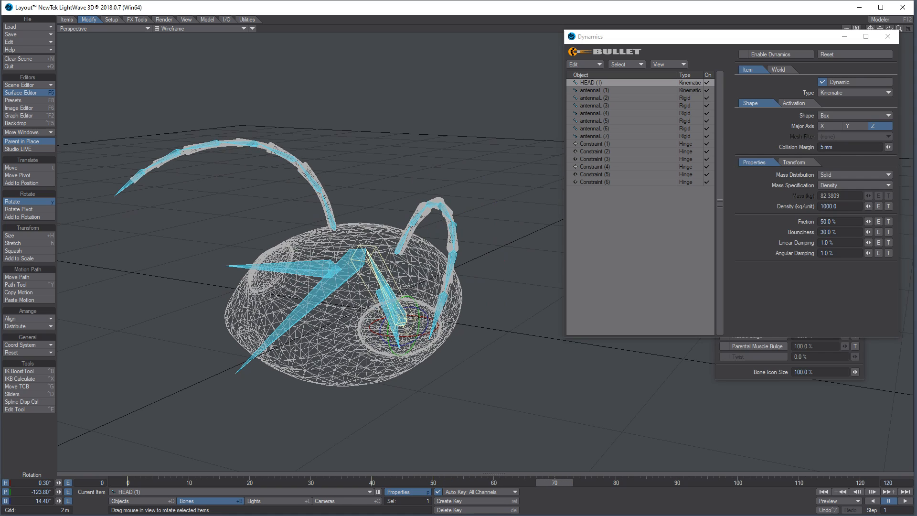
key("Return")
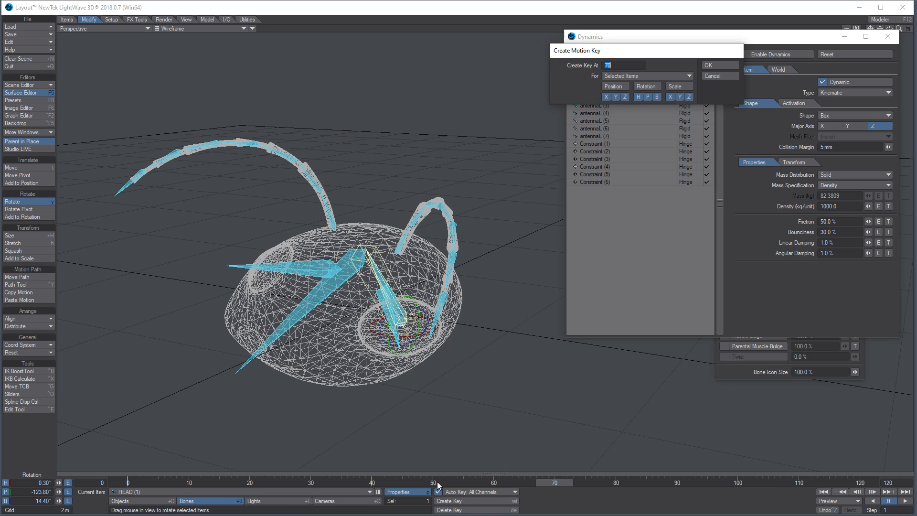
key("Return")
Key the HEAD (1) bone at frame 75 and move it to about X -350 mm, Y 73 mm, Z 1.13 m
left_click_drag(555, 482, 585, 482)
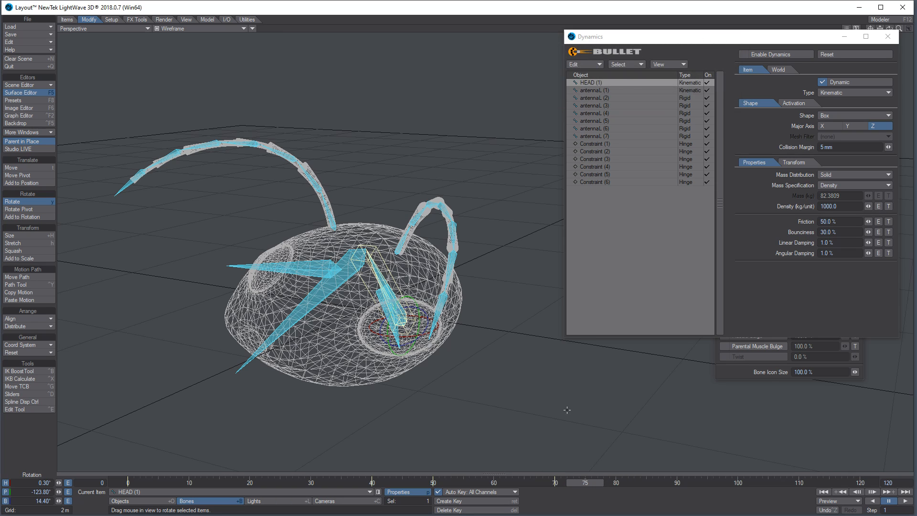
key("Return")
key("Return")
key("t")
left_click_drag(562, 403, 547, 403)
right_click_drag(547, 403, 546, 354)
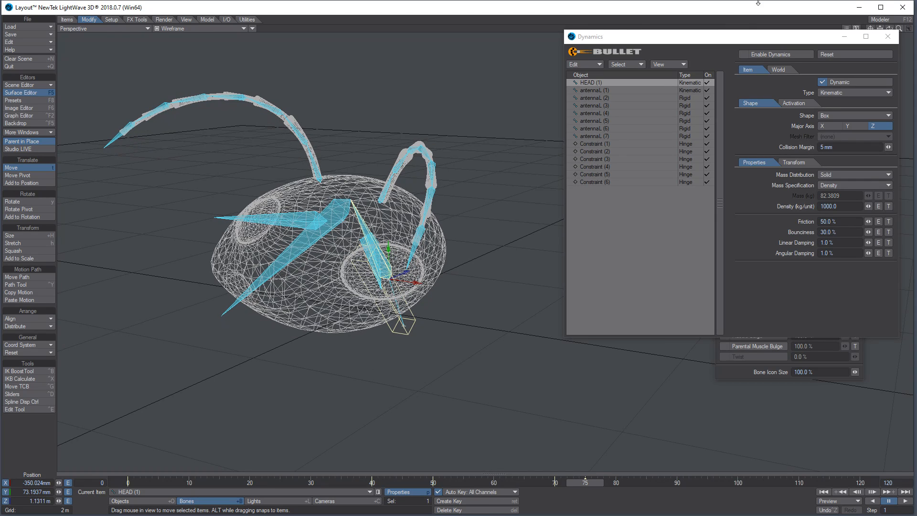
Re-enable dynamics, play the simulation with the new head movement from the first frame, and return to the start
left_click(827, 491)
left_click(764, 54)
left_click(902, 500)
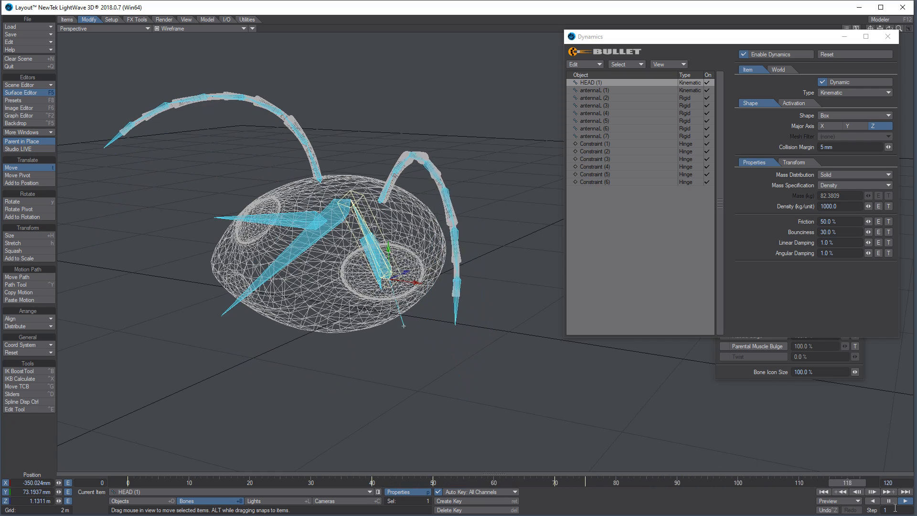
left_click(823, 491)
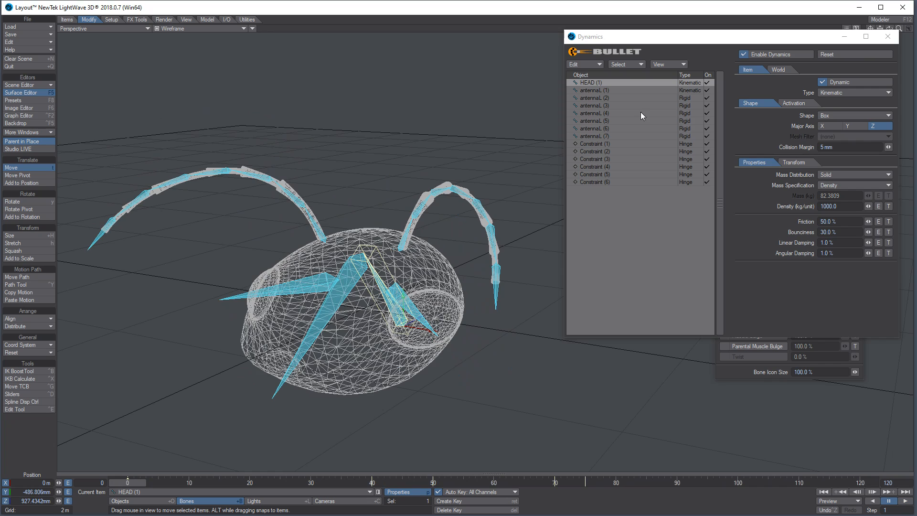
Set the linear damping of HEAD (1) and antennaL (1) to (7) together to 50%
left_click(594, 136, "shift")
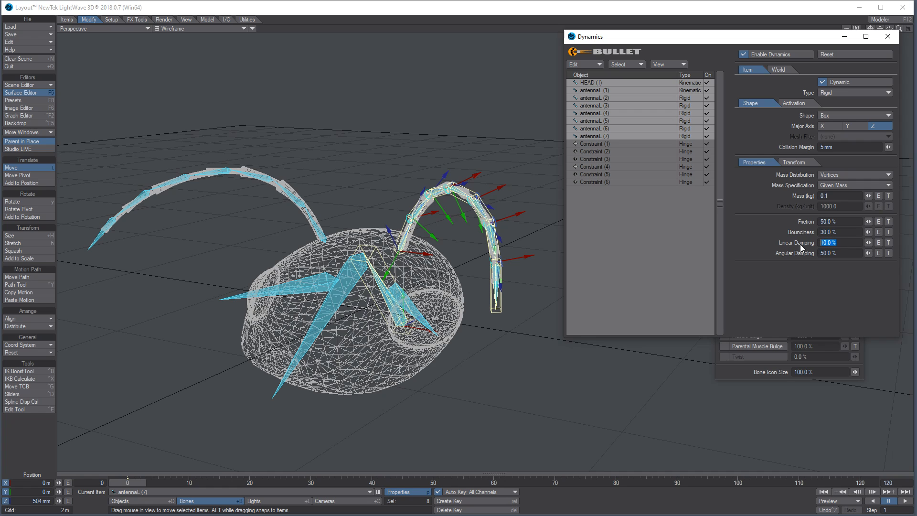
type("50")
key("Tab")
Set the hinge limits of Constraint (1) to (6) to -5° and 5°, replay the simulation and return to the first frame
left_click(602, 142)
left_click(607, 182, "shift")
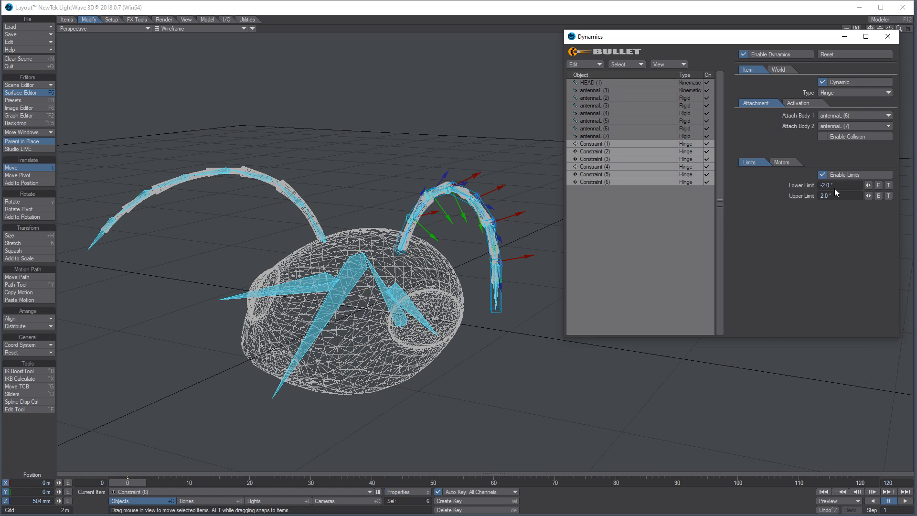
type("-")
key("Return")
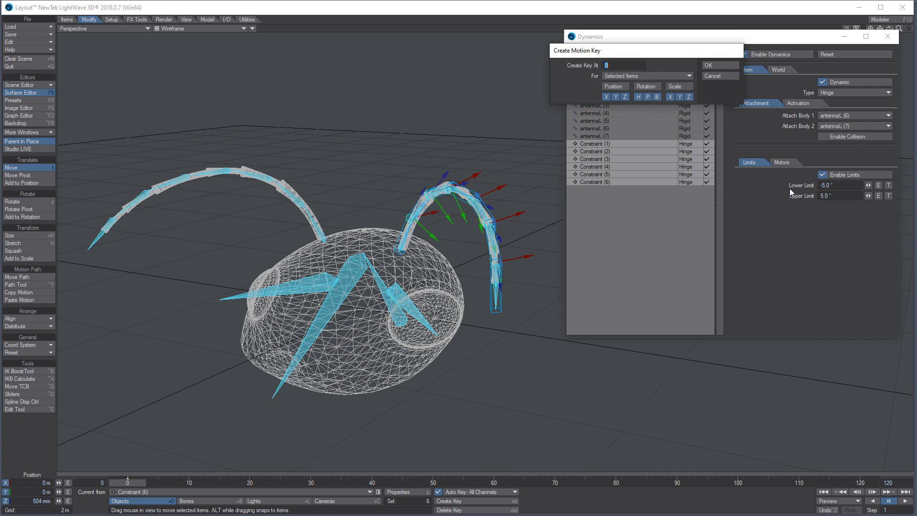
left_click(732, 78)
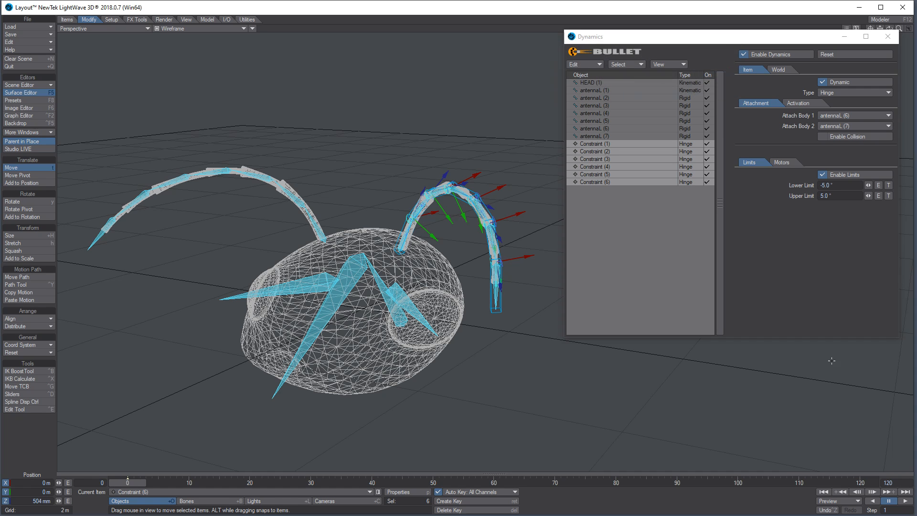
left_click(905, 500)
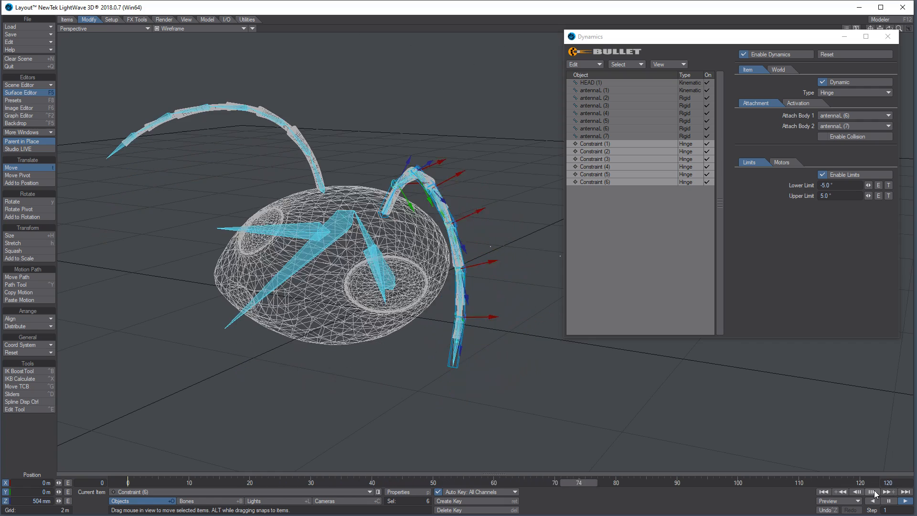
left_click(823, 492)
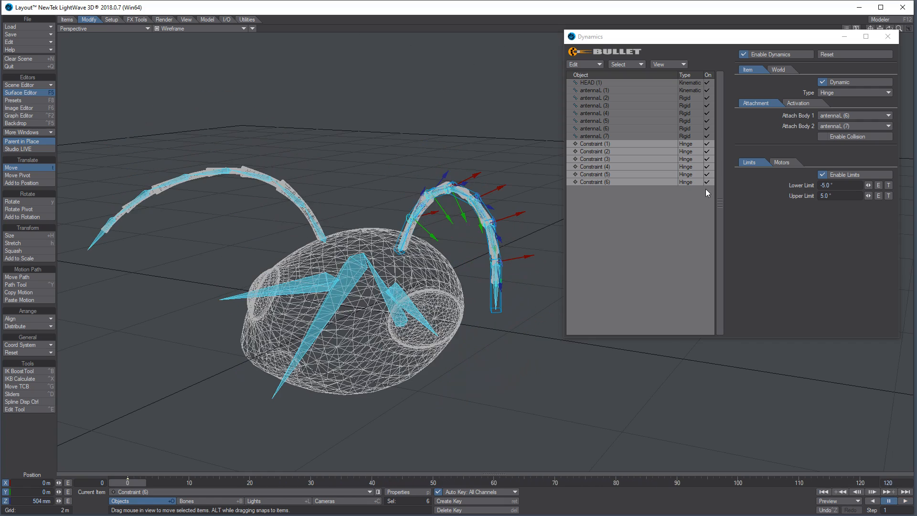
Set the linear damping of antennaL (1) to (7) to 99% and run the simulation
left_click(611, 128)
left_click(604, 90, "shift")
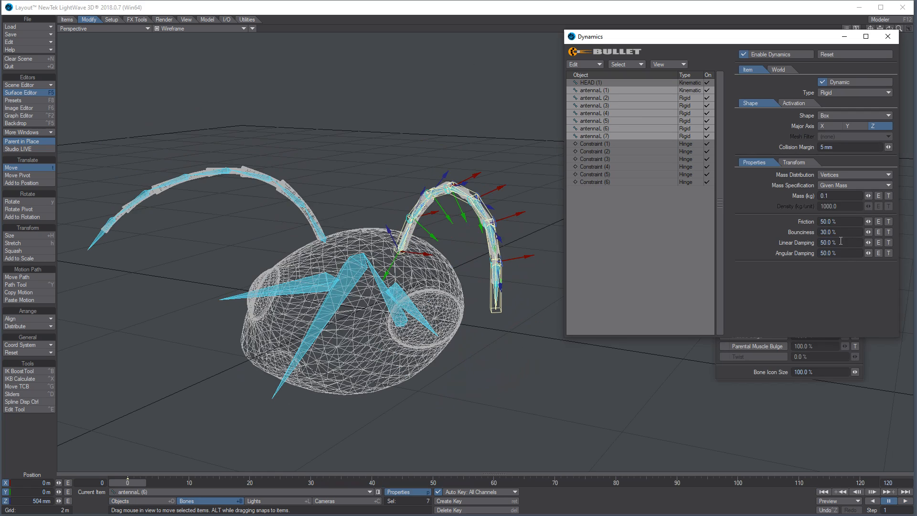
type("99")
key("Tab")
left_click(904, 500)
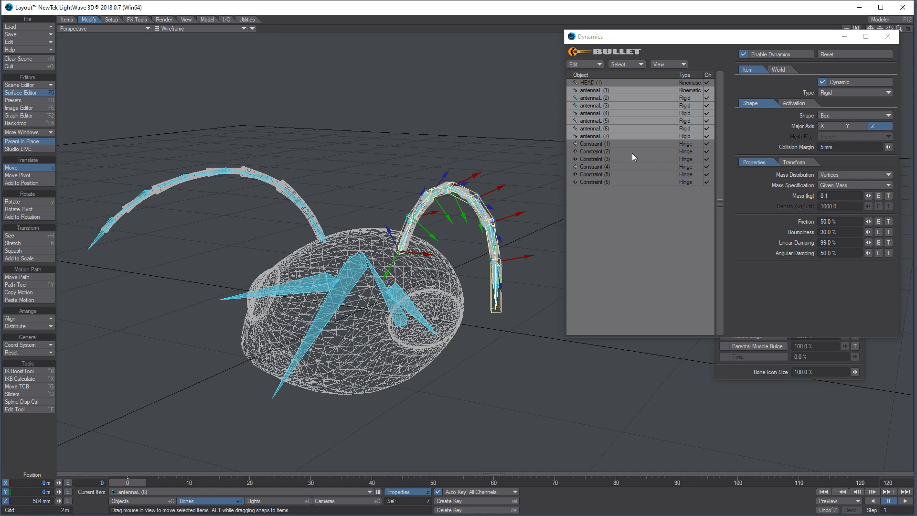
Set the hinge limits of Constraint (1) to (6) to -10° and 10°, play the simulation, and return to frame 0
left_click(609, 144)
left_click(610, 182, "shift")
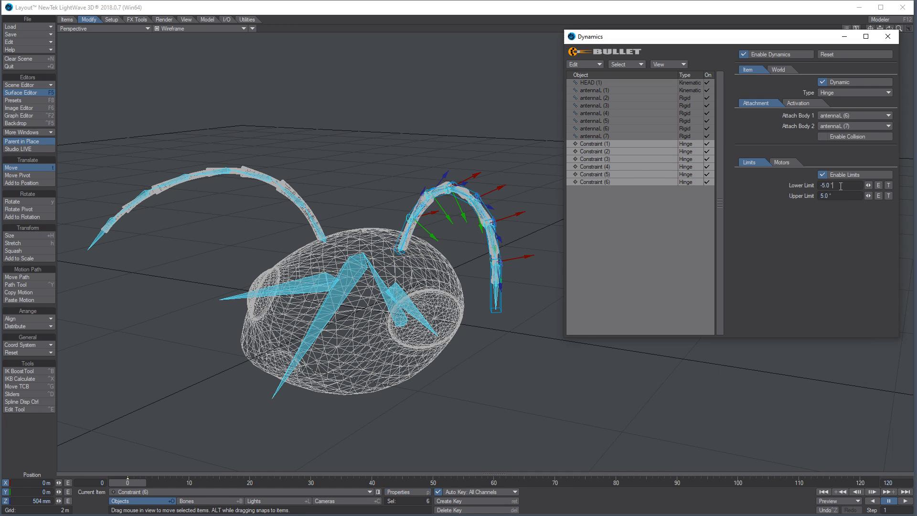
type("-10")
key("Tab")
left_click(905, 501)
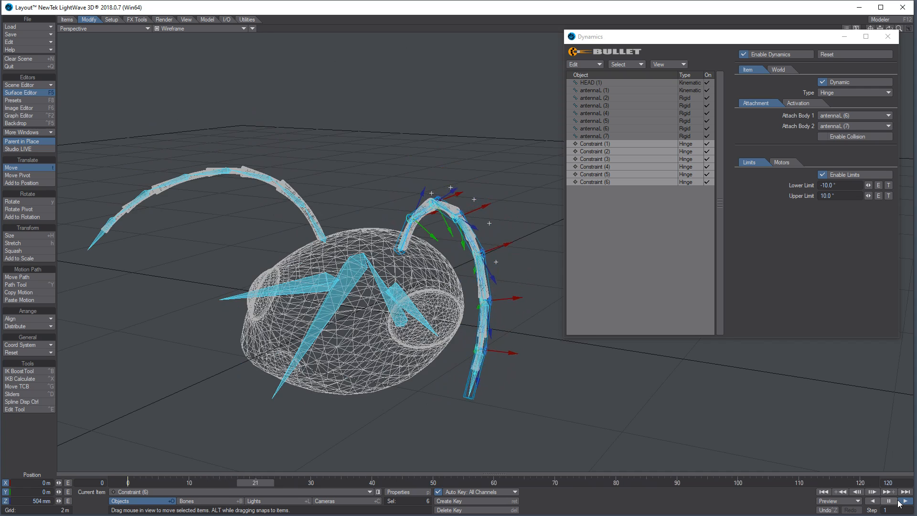
left_click(888, 501)
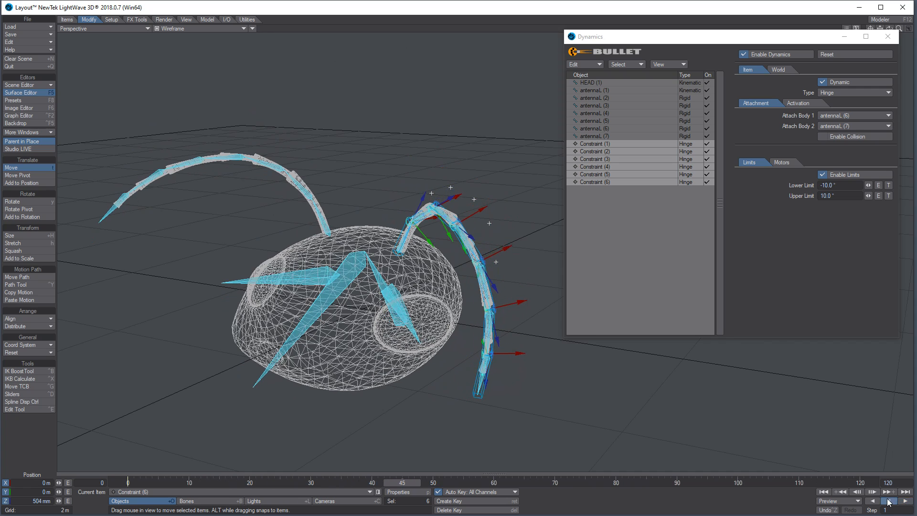
left_click(125, 483)
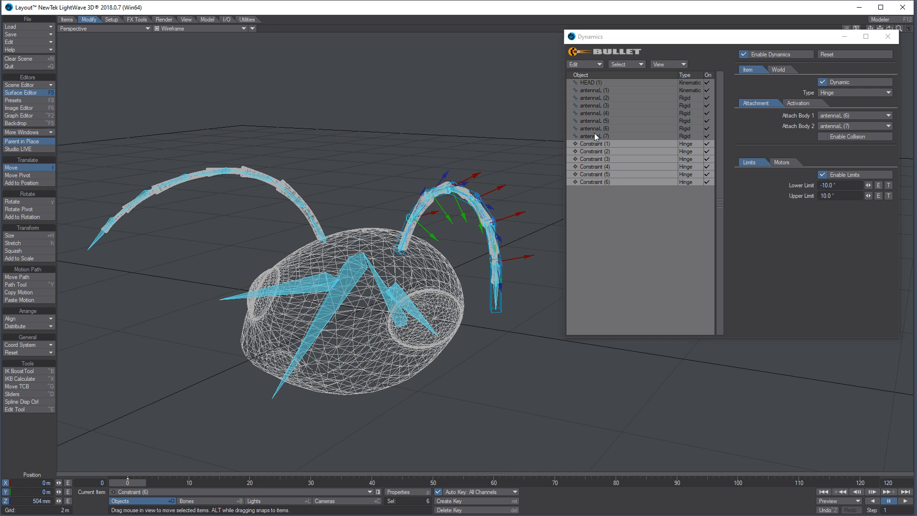
Set individual hinge limits: new ones for Constraint (1), -3° and 3° for Constraint (2), and -5° and 5° for Constraint (3)
left_click(602, 143)
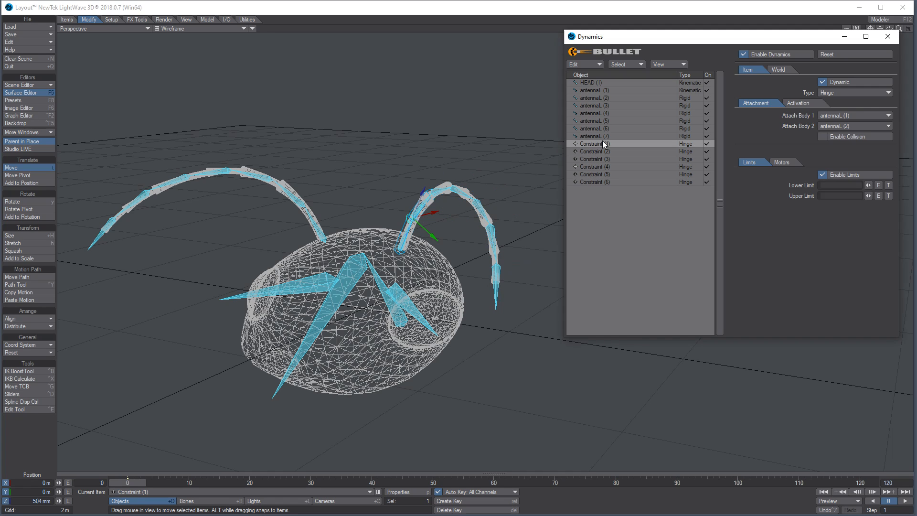
left_click(827, 185)
type("-")
left_click(597, 152)
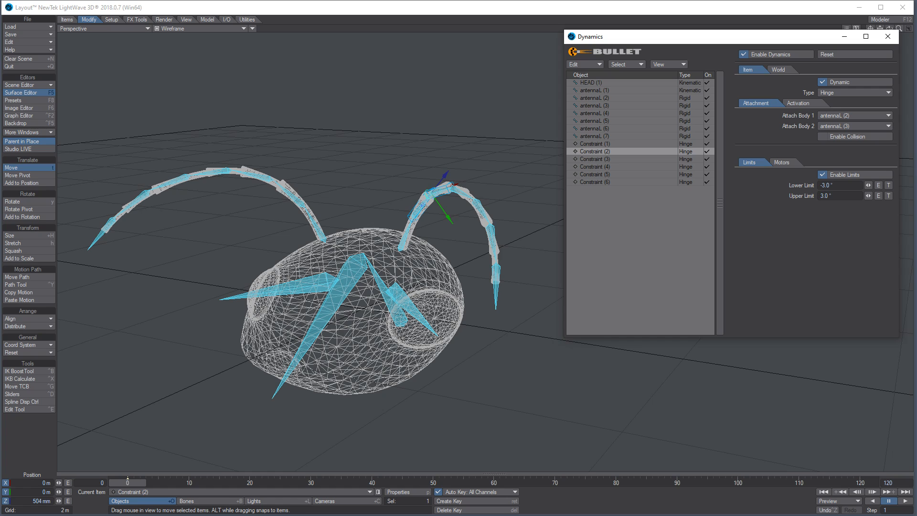
left_click(609, 159)
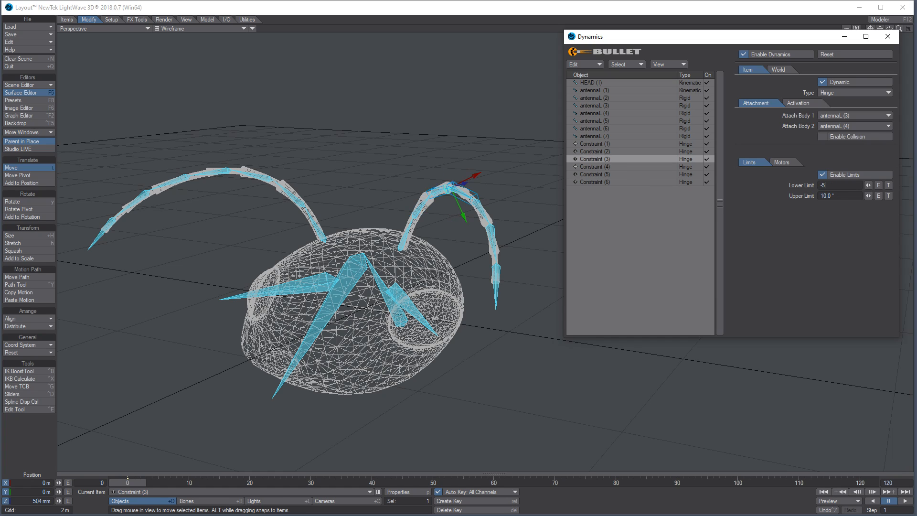
Play the simulation from the first frame with the individual hinge limits and stop it at frame 102
left_click(828, 492)
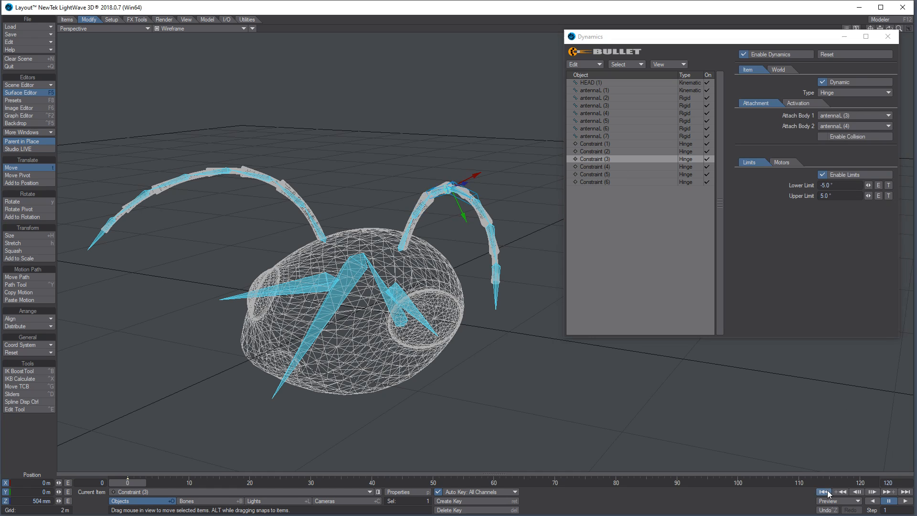
left_click(905, 501)
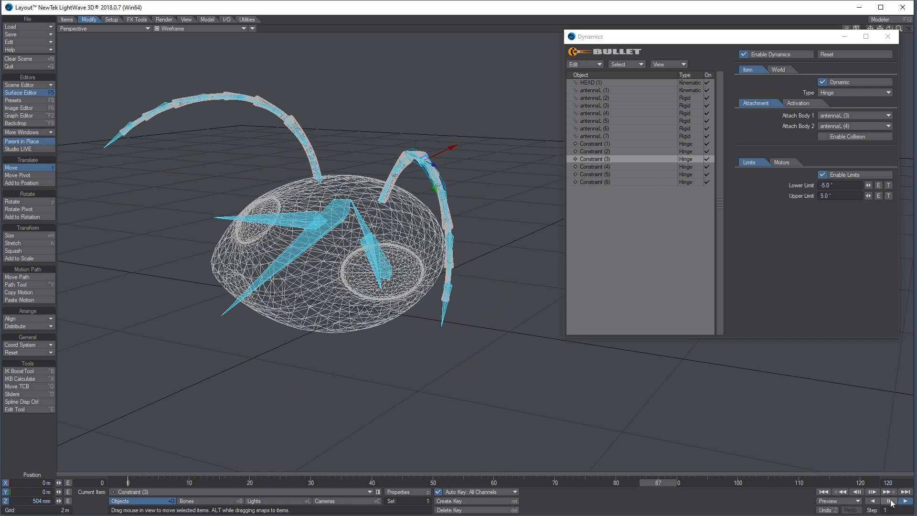
left_click(889, 500)
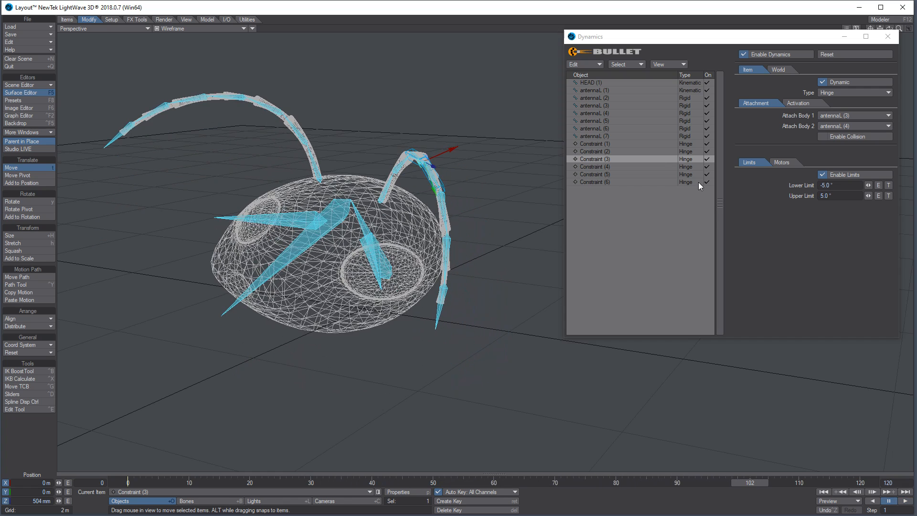
Set the linear damping of antennaL (4) to (7) to 30%, replay the simulation and stop it at frame 118
left_click(607, 135)
left_click(604, 115, "shift")
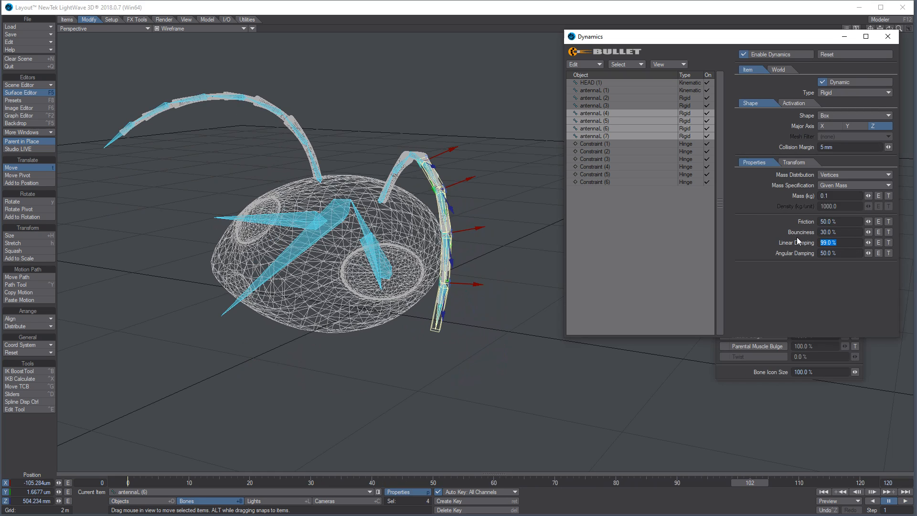
type("30")
key("Tab")
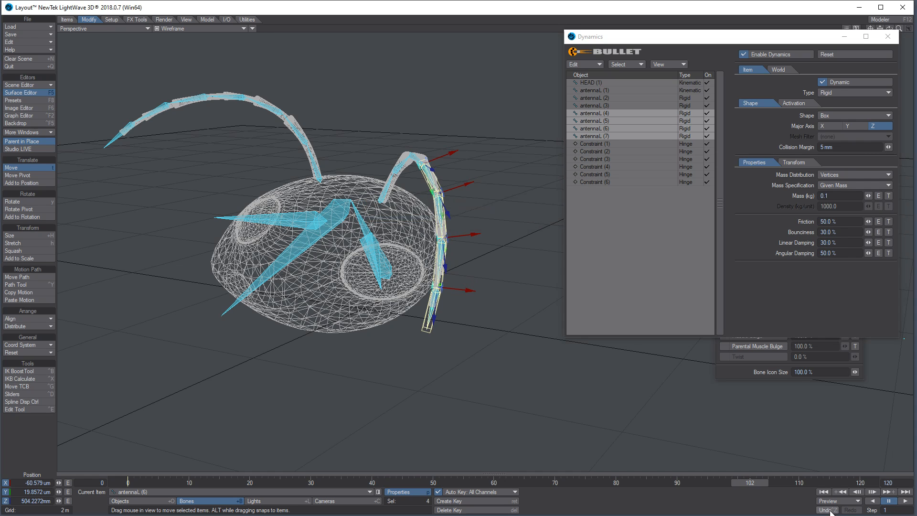
left_click(905, 501)
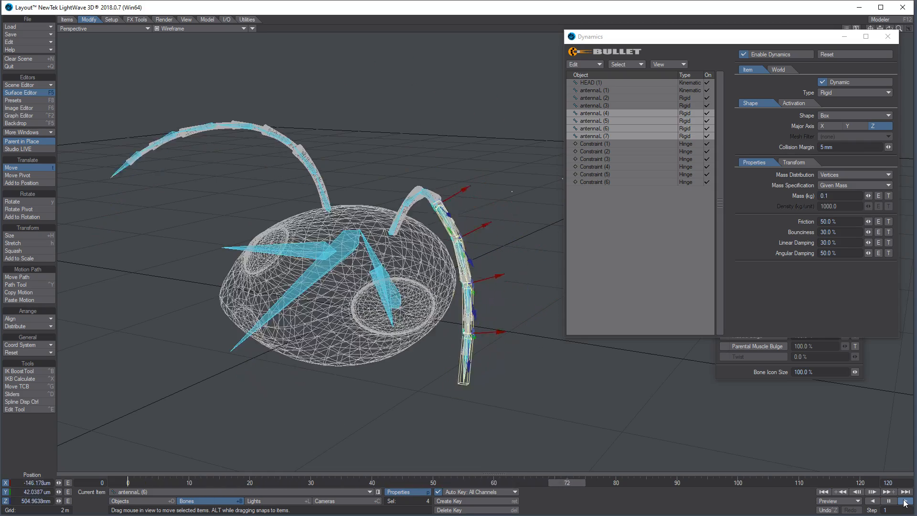
left_click(890, 501)
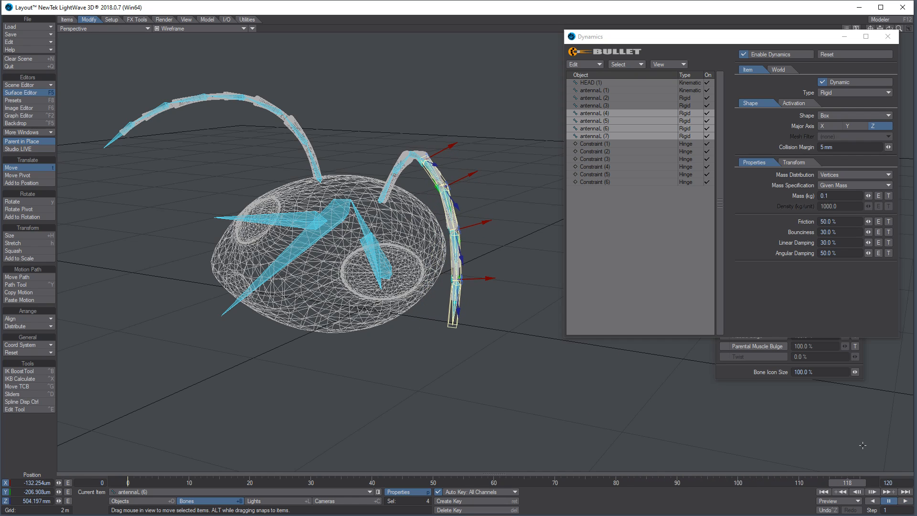
Set the linear damping of antennaL (4) and (5) to 70%, and select antennaL (1)
left_click(607, 114)
left_click(609, 119)
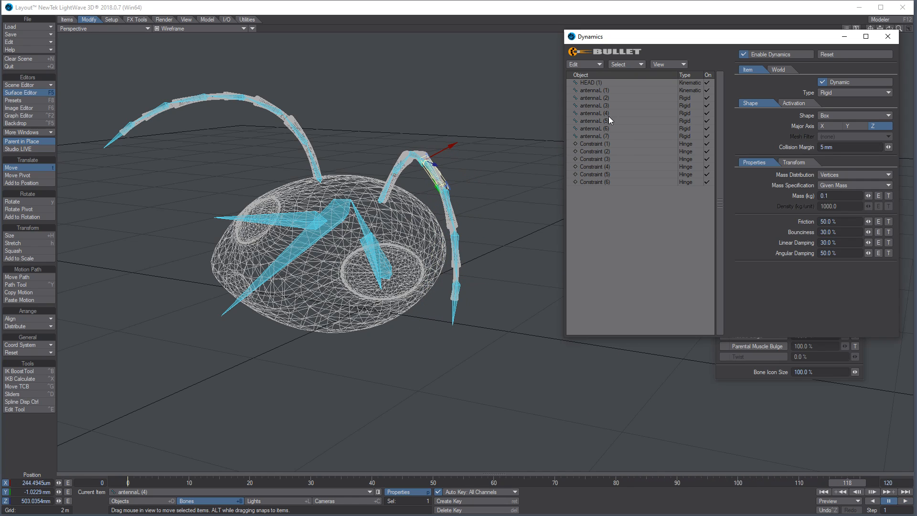
left_click(609, 112, "shift")
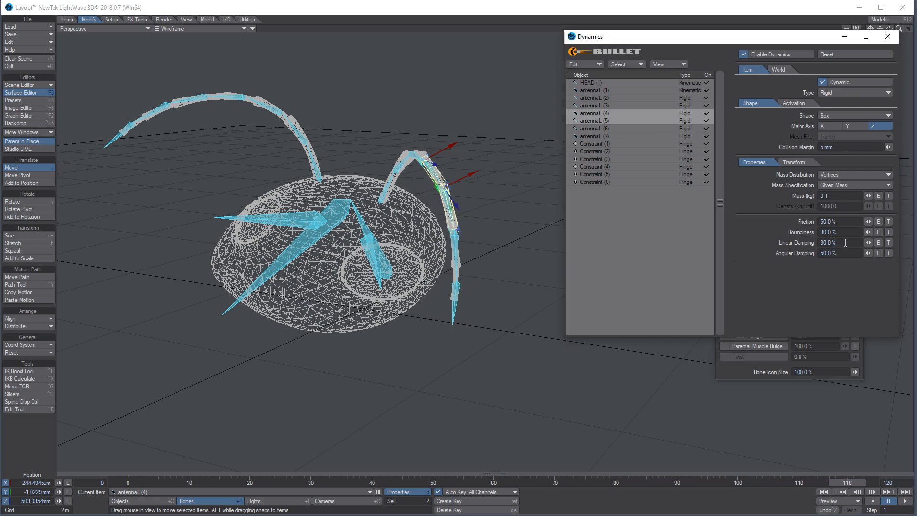
type("70")
left_click(604, 91)
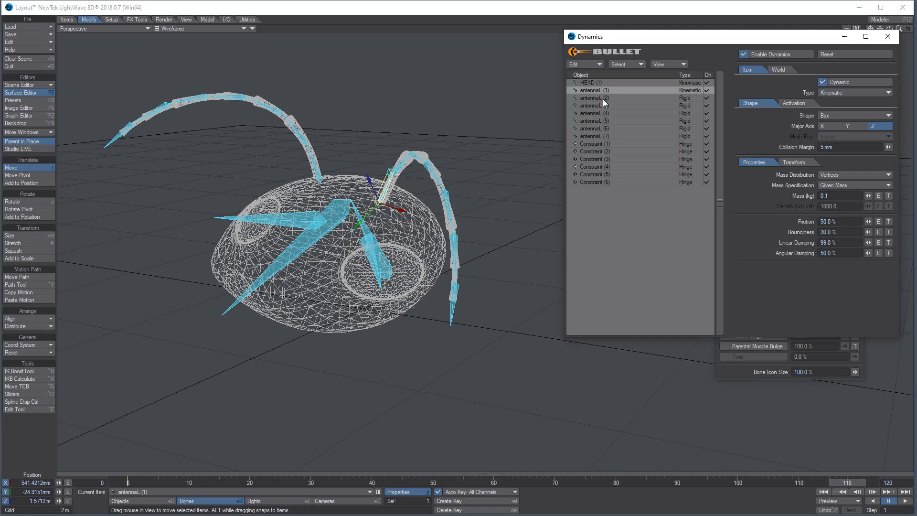
Review the linear damping of antennaL (1) to (3), (7), (6) and (5), and replay the simulation
left_click(602, 105, "shift")
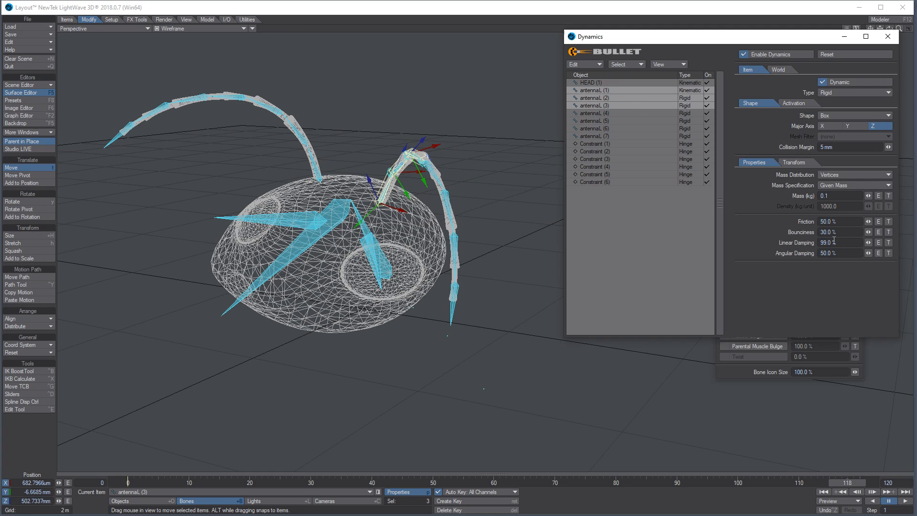
left_click(602, 138)
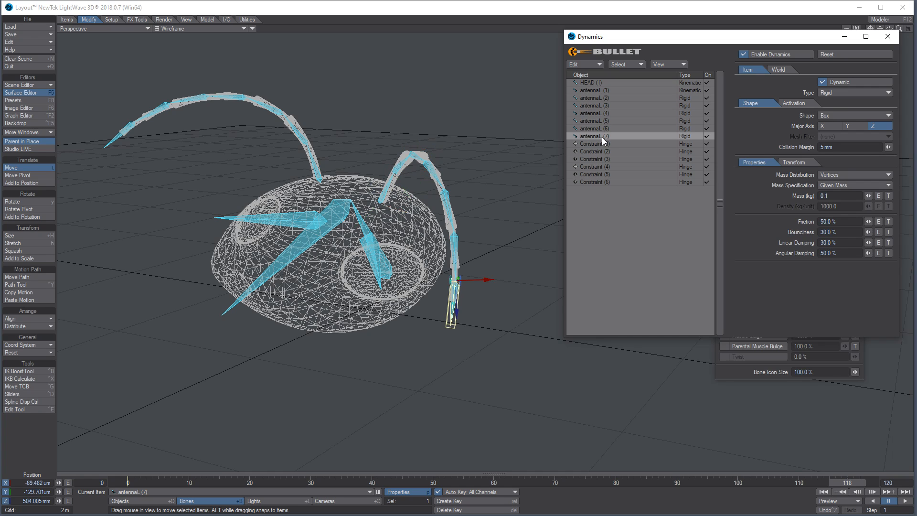
left_click(600, 129)
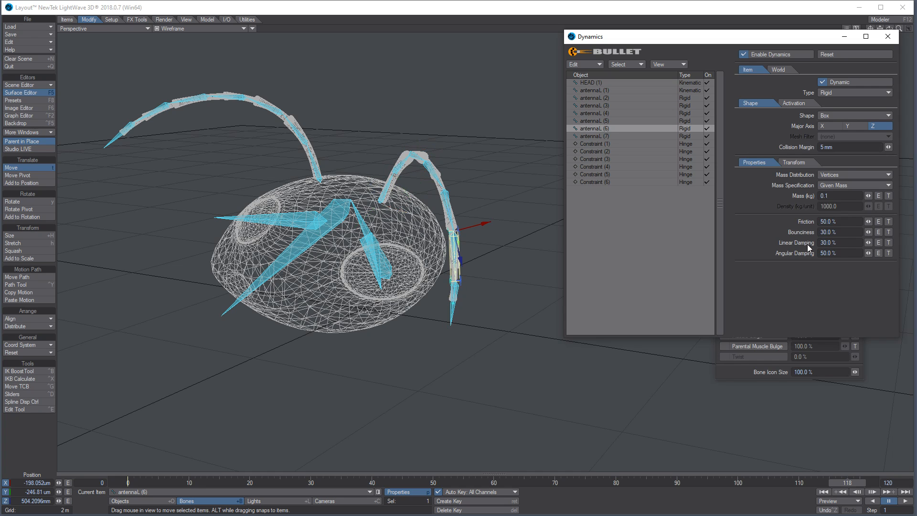
left_click(589, 119)
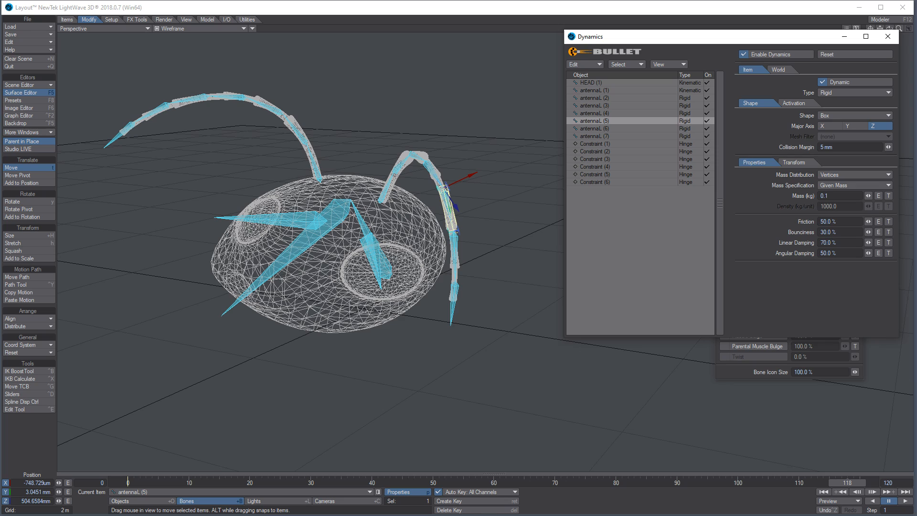
left_click(905, 500)
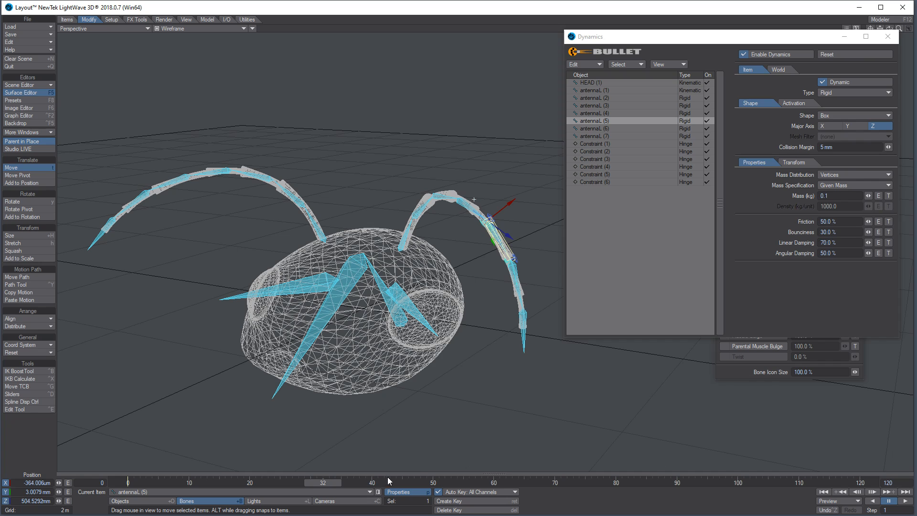
Select the HEAD (1) bone, extend the timeline's last frame to 250, and create a motion key for it at frame 120
left_click(387, 282)
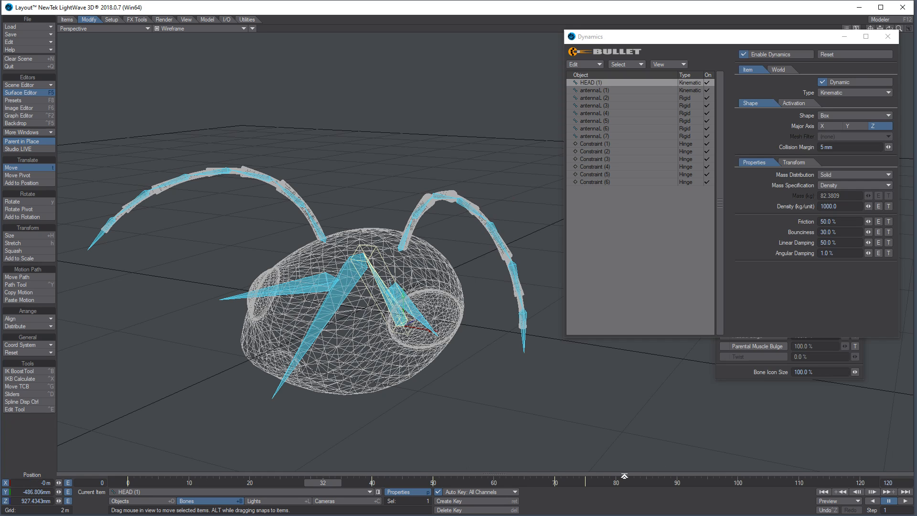
type("250")
key("Return")
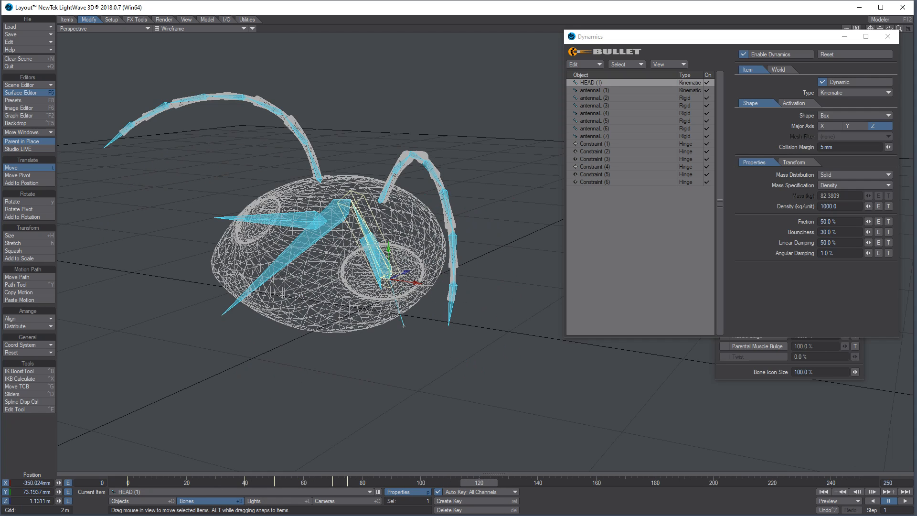
key("Return")
key("Return")
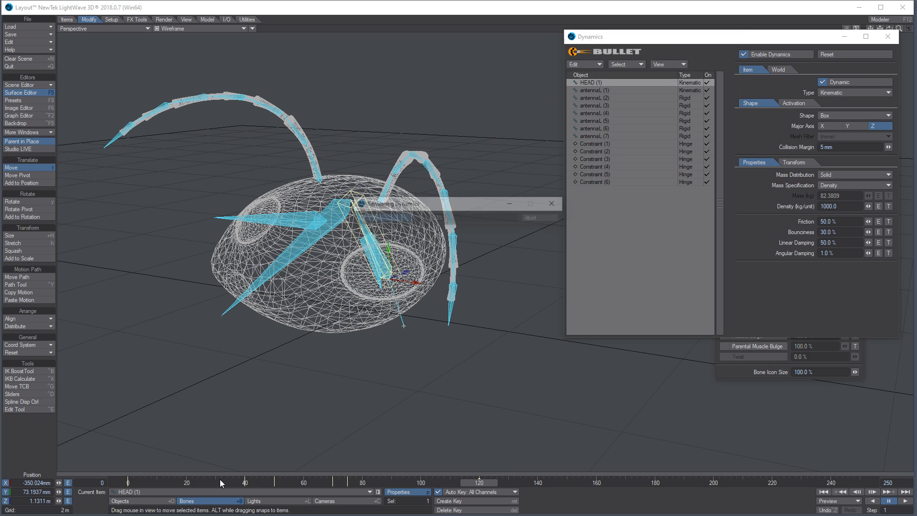
Disable dynamics, go to frame 133 and rotate the HEAD (1) bone to a heading of about -228°
left_click(744, 54)
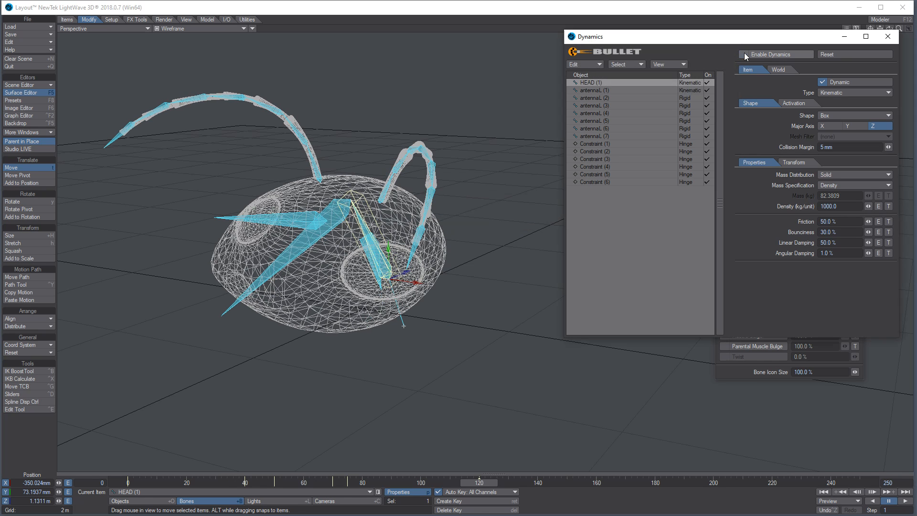
left_click_drag(486, 484, 517, 483)
key("y")
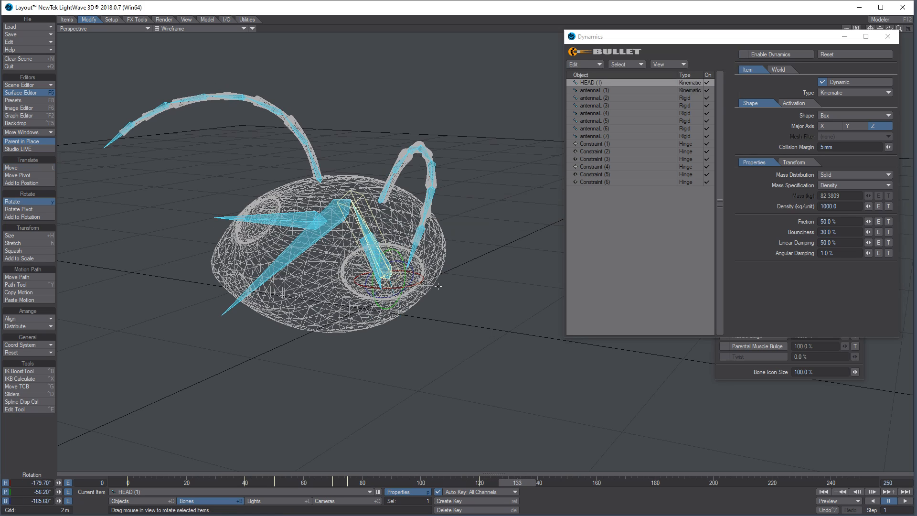
left_click_drag(403, 152, 353, 152)
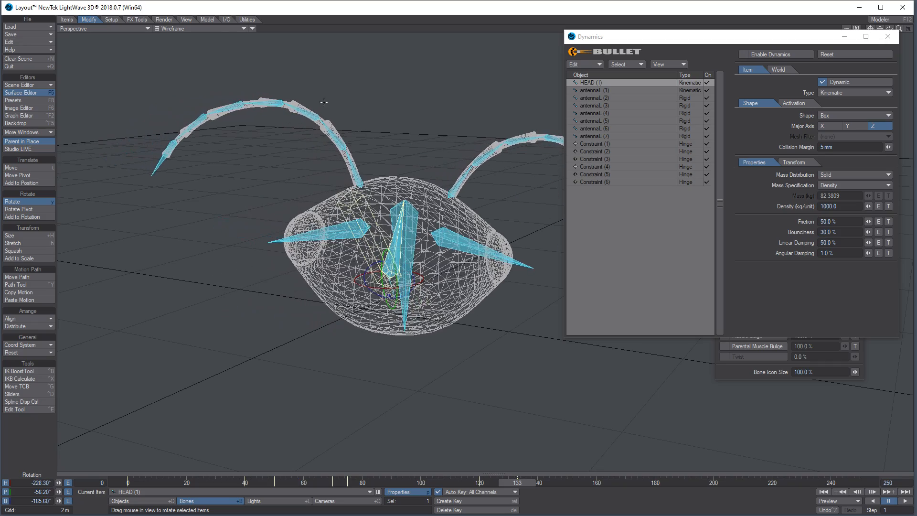
Display the viewport as Textured Shaded Solid Wireframe, and adjust the HEAD (1) rotation to about H -223.8°, P -54.1°, B -164.9°
left_click(210, 29)
left_click(212, 58)
right_click_drag(426, 263, 453, 302)
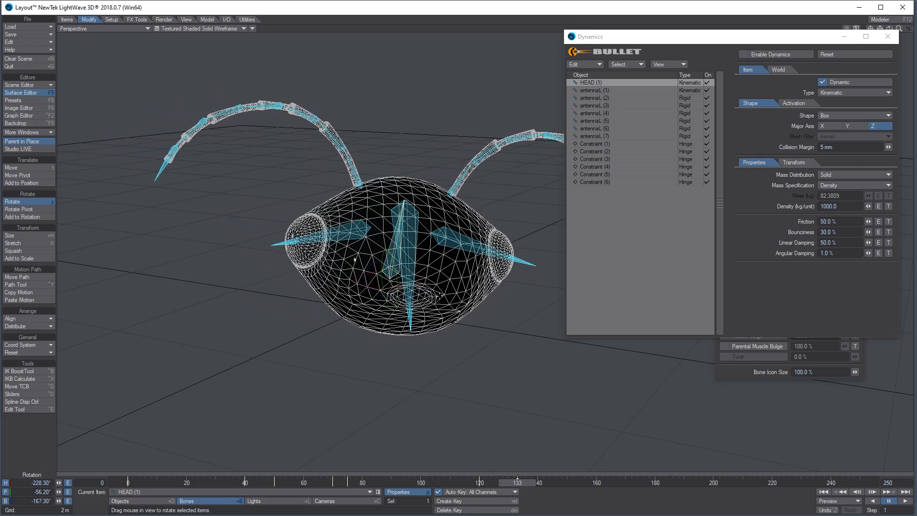
left_click_drag(461, 346, 423, 315)
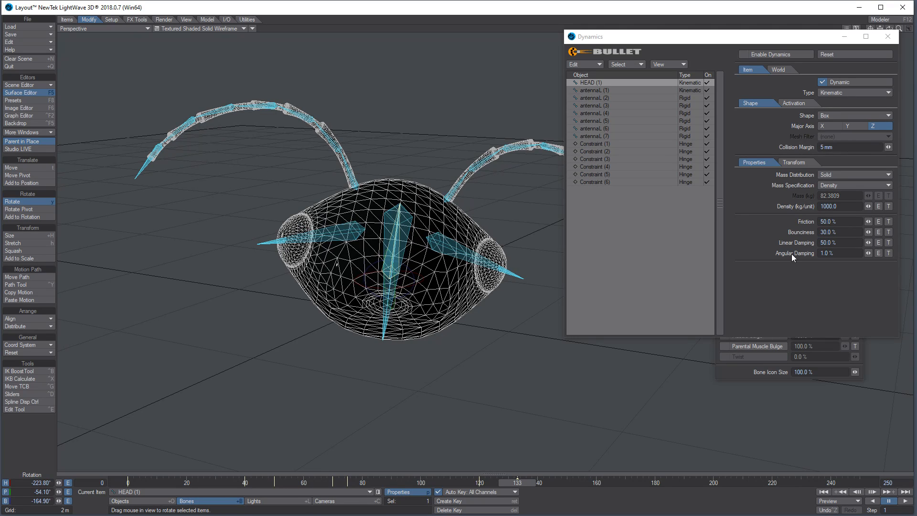
Re-enable dynamics, move the Dynamics window aside, and play the simulation from the first frame, stopping at frame 130
left_click(770, 54)
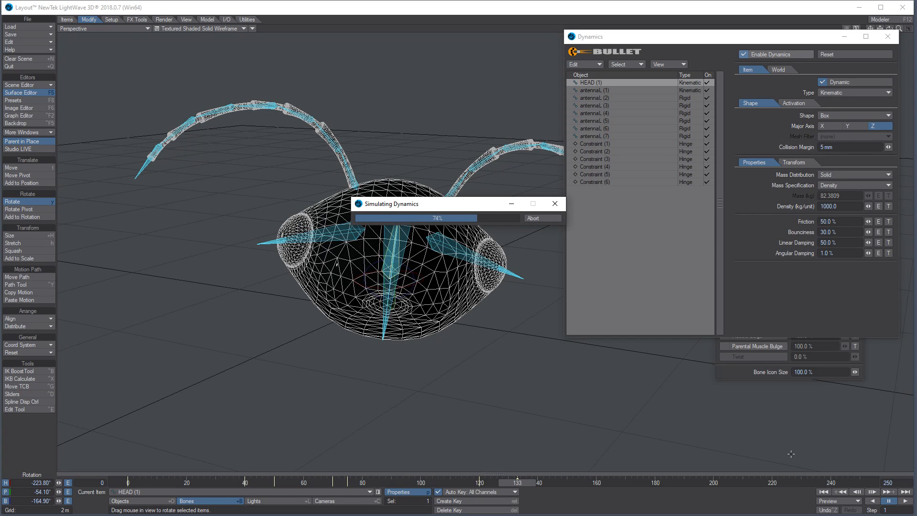
left_click_drag(592, 36, 903, 55)
left_click(825, 491)
left_click(904, 501)
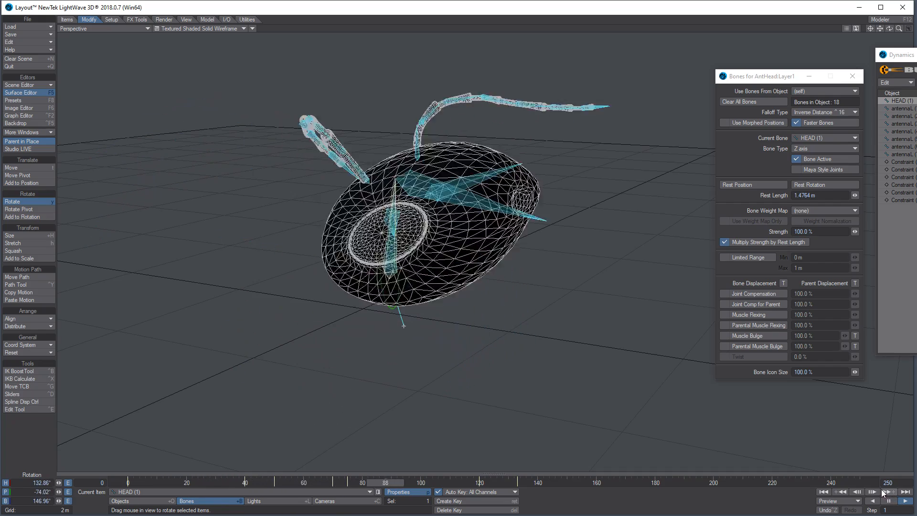
left_click(889, 501)
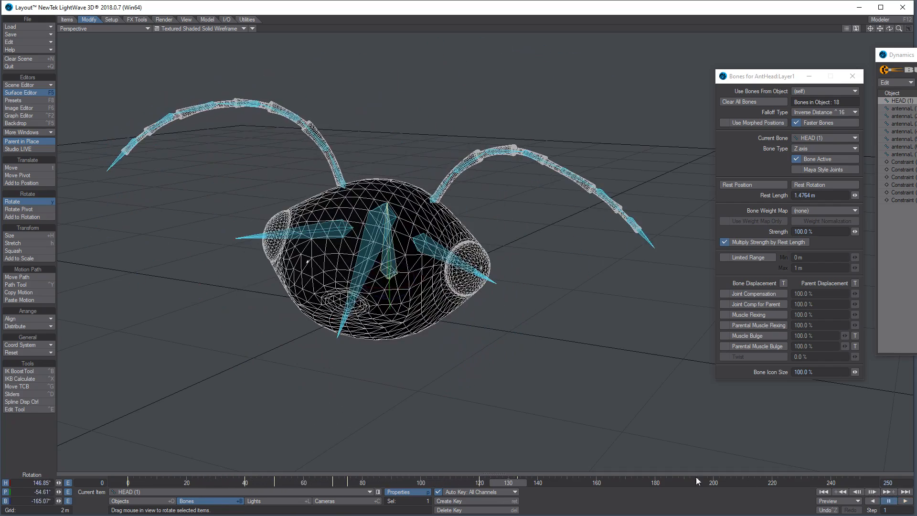
Compare the head pose at frames 133 and 120 with the coordinate system kept at Parent
mouse_move(507, 484)
left_mouse_down()
mouse_move(475, 483)
mouse_move(517, 484)
left_mouse_up()
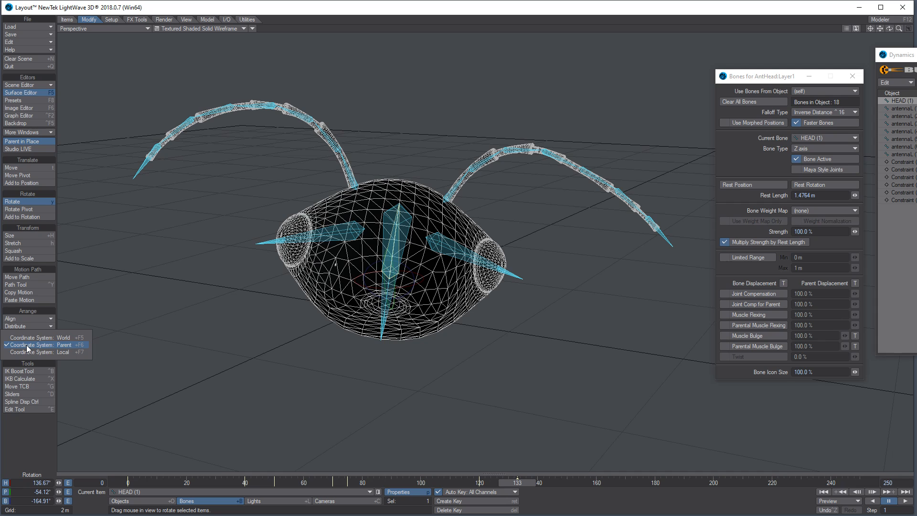
left_click(27, 346)
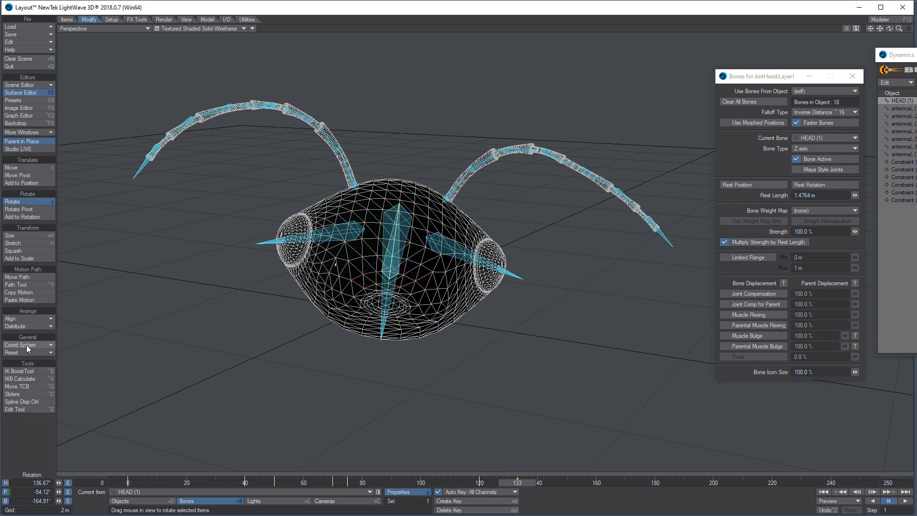
left_click(479, 483)
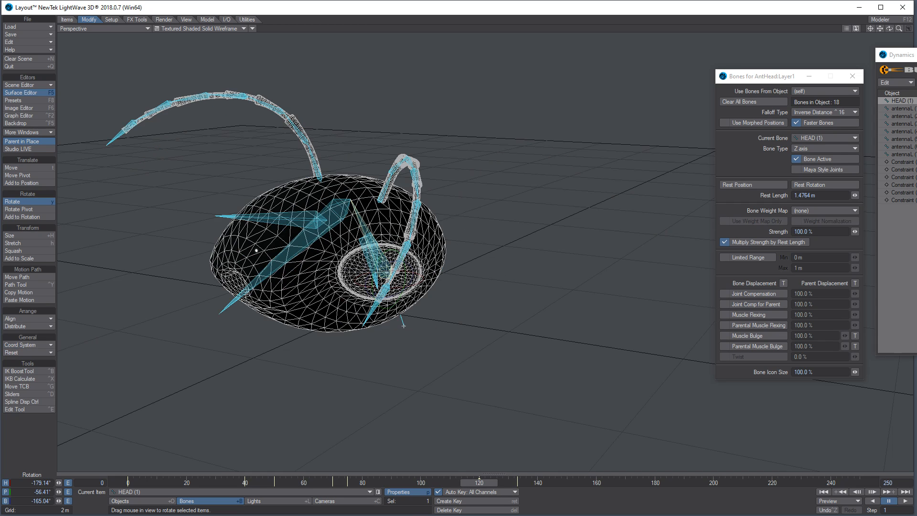
Delete the HEAD (1) Rotation H, P and B keys at frames 120 and 133 in the Graph Editor
left_click(25, 353)
left_click(31, 117)
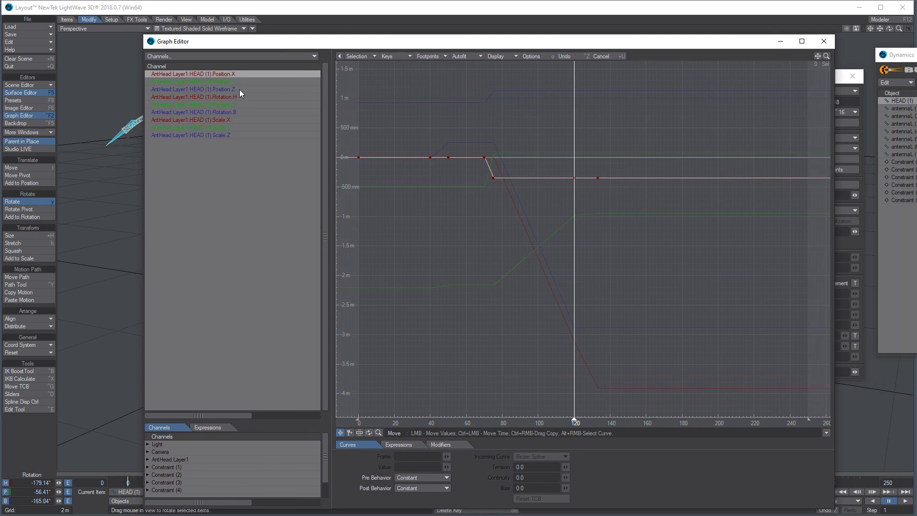
left_click(239, 96)
left_click(247, 112, "shift")
left_click_drag(571, 222, 570, 233, "ctrl+alt")
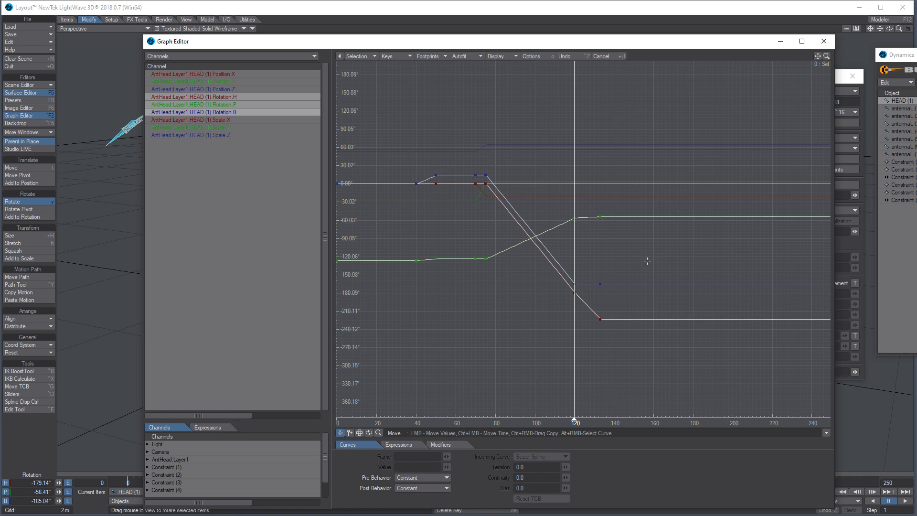
right_click_drag(675, 171, 558, 362)
key("Delete")
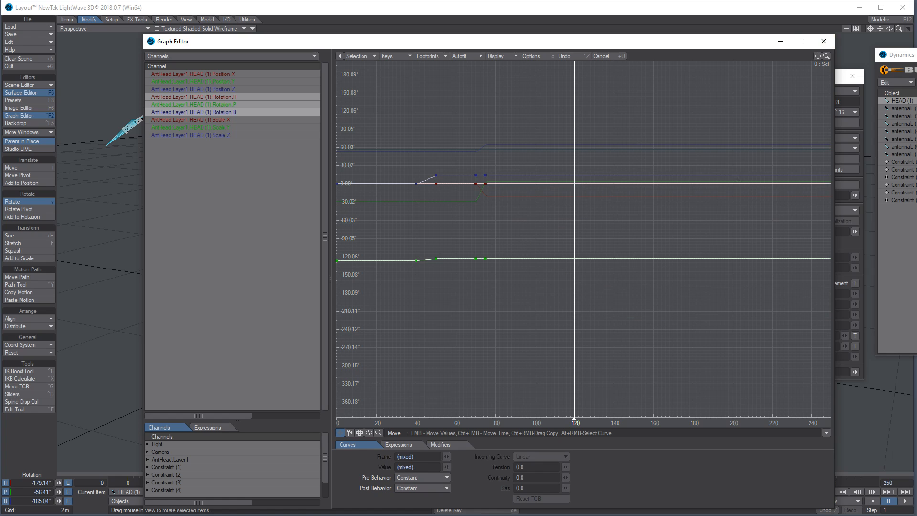
left_click(821, 41)
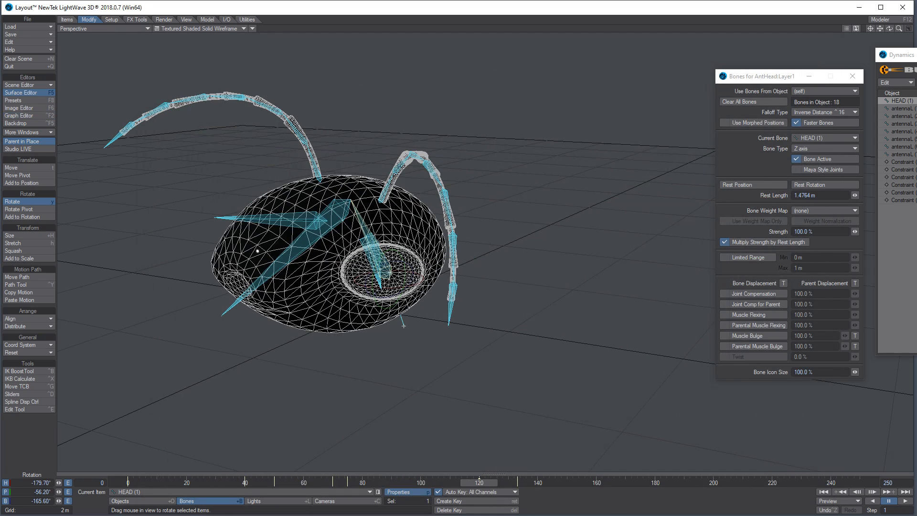
Delete the remaining HEAD (1) motion keys at frames 120 and 133, and disable dynamics
left_click(490, 475)
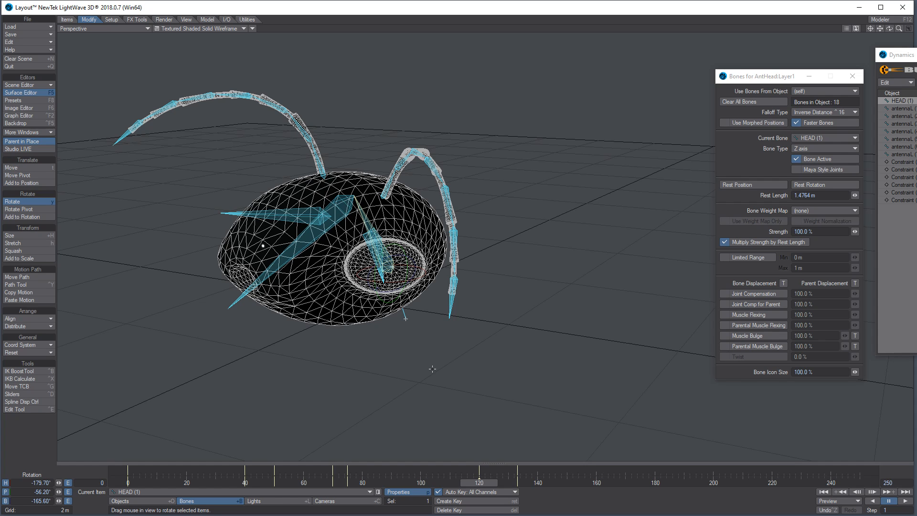
key("Delete")
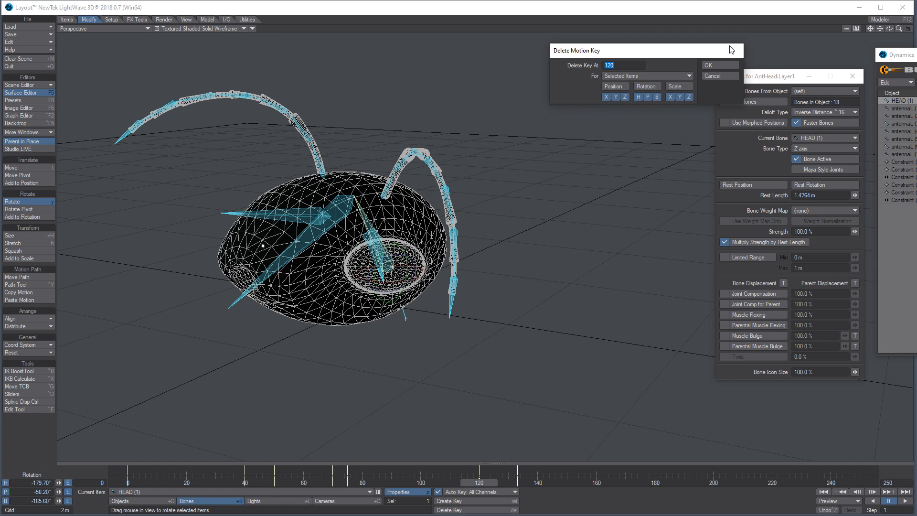
left_click(723, 65)
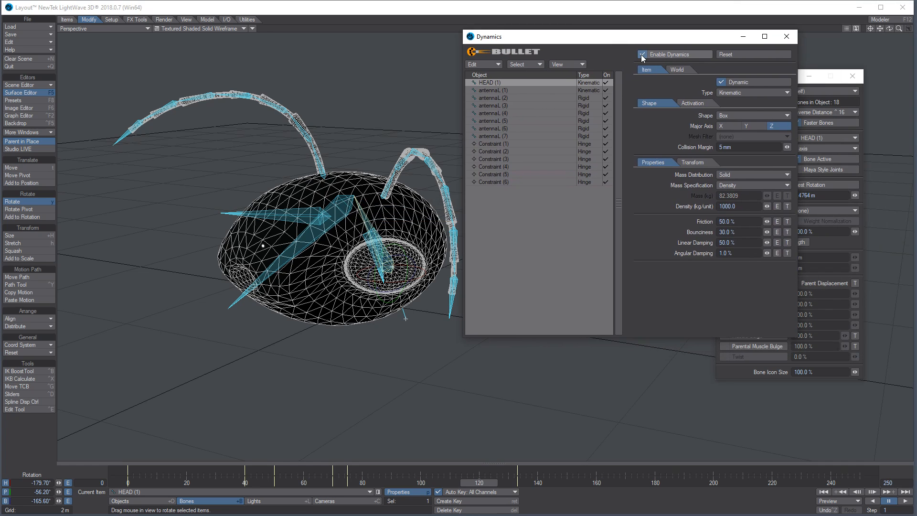
left_click(641, 54)
left_click(517, 485)
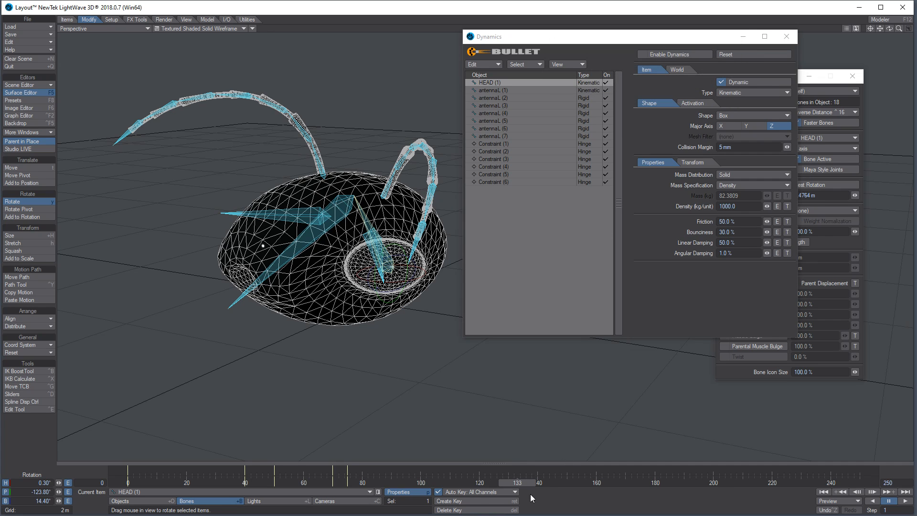
left_click_drag(523, 483, 477, 483)
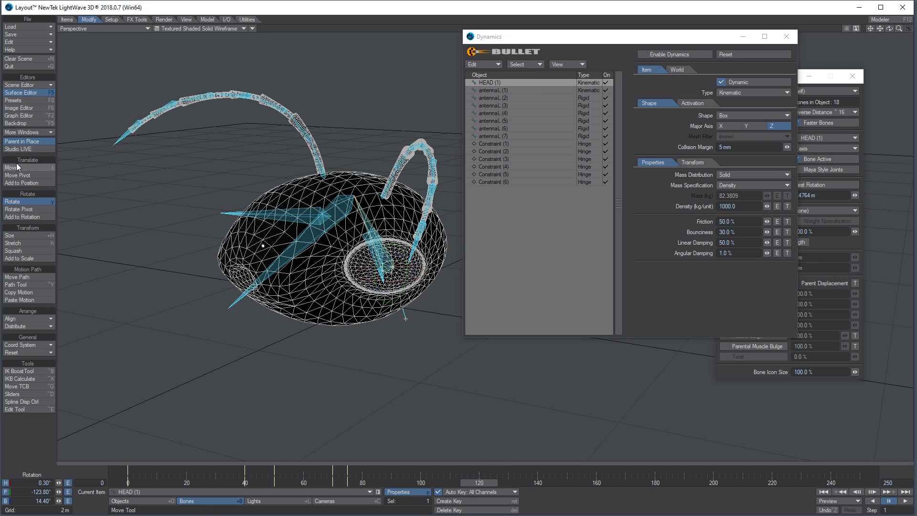
Check the HEAD (1) position, rotation and scale curves in the Graph Editor for leftover keys
left_click(19, 115)
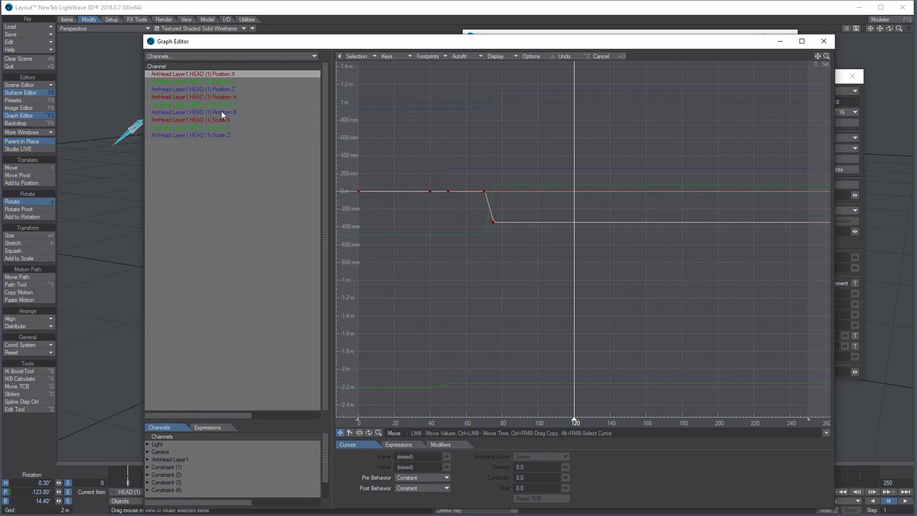
left_click(226, 136, "shift")
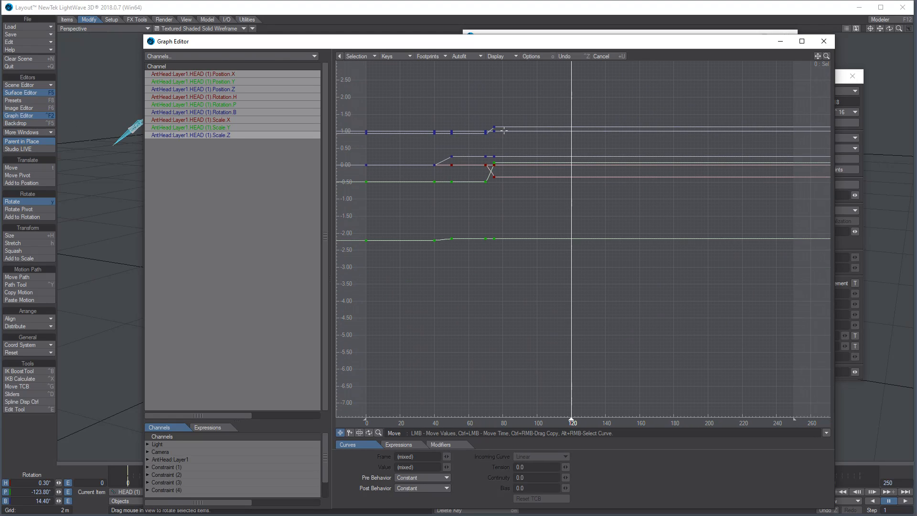
left_click(251, 97)
left_click(242, 111, "shift")
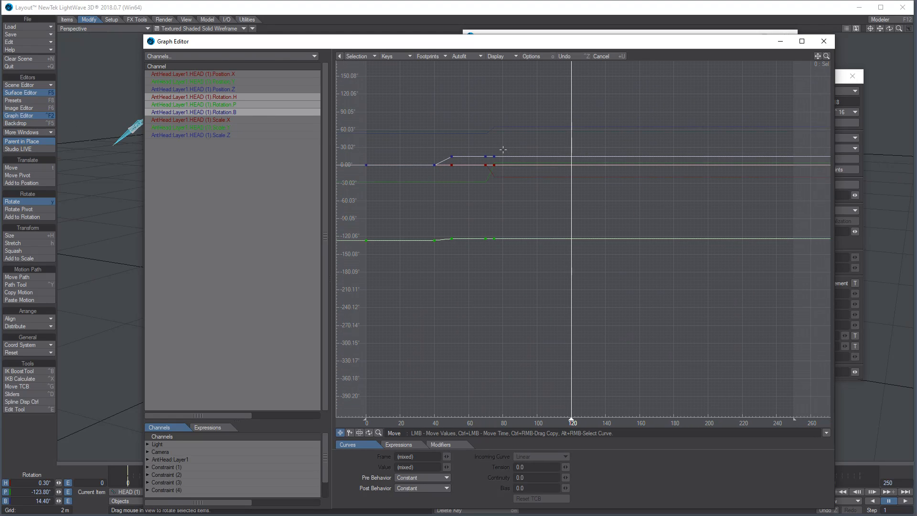
left_click(824, 41)
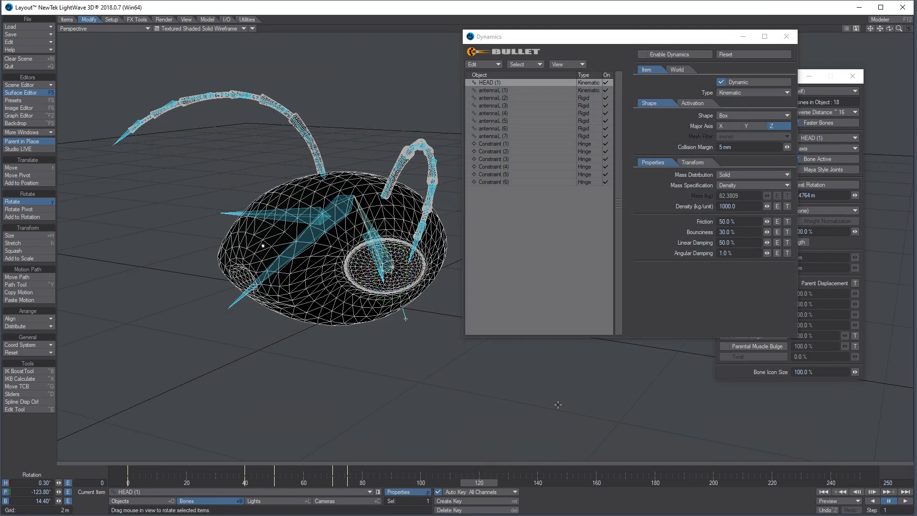
Create HEAD (1) motion keys for position, rotation and scale at frames 140 and 150
left_click_drag(474, 484, 532, 483)
key("Return")
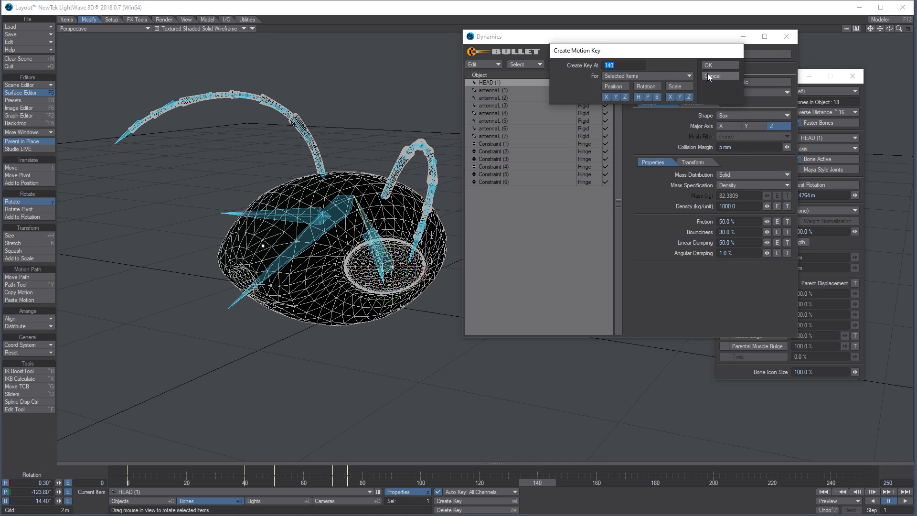
left_click(708, 75)
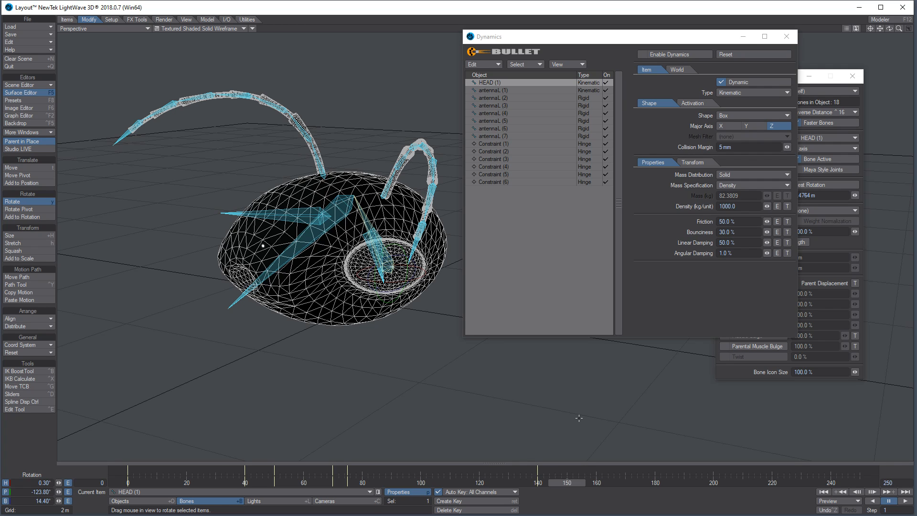
key("Return")
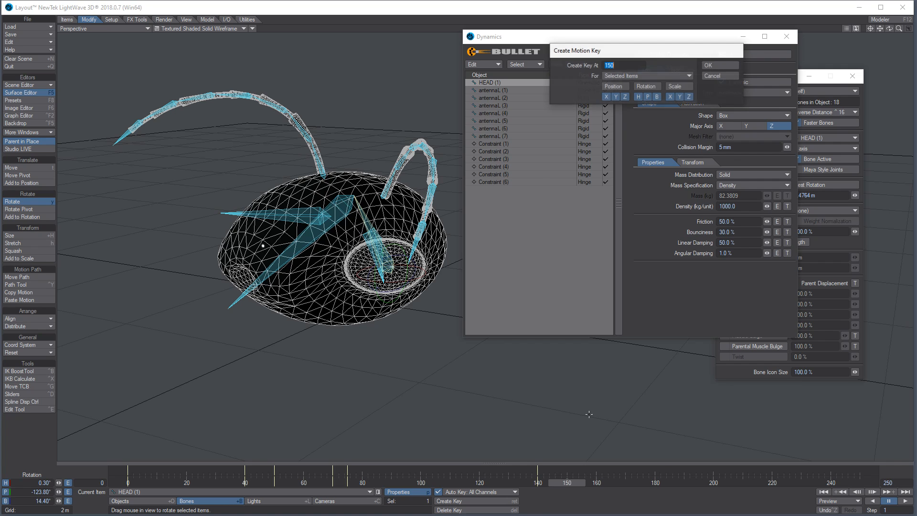
left_click(715, 66)
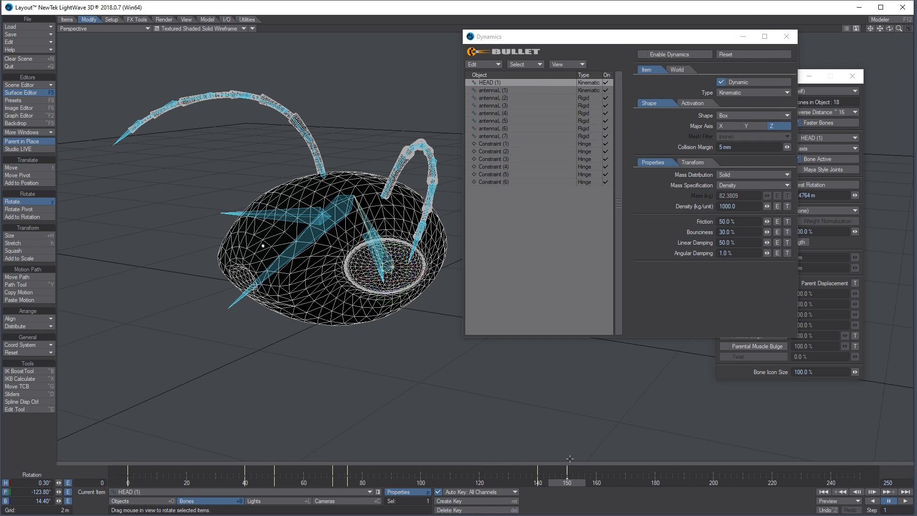
left_click(535, 483)
left_click_drag(535, 483, 567, 483)
Close the bone properties window and rotate HEAD (1) at frame 150 to about H -37.40°, P -124.50°, B 2.10°
left_click_drag(529, 42, 592, 119)
left_click(854, 77)
left_click_drag(700, 117, 749, 50)
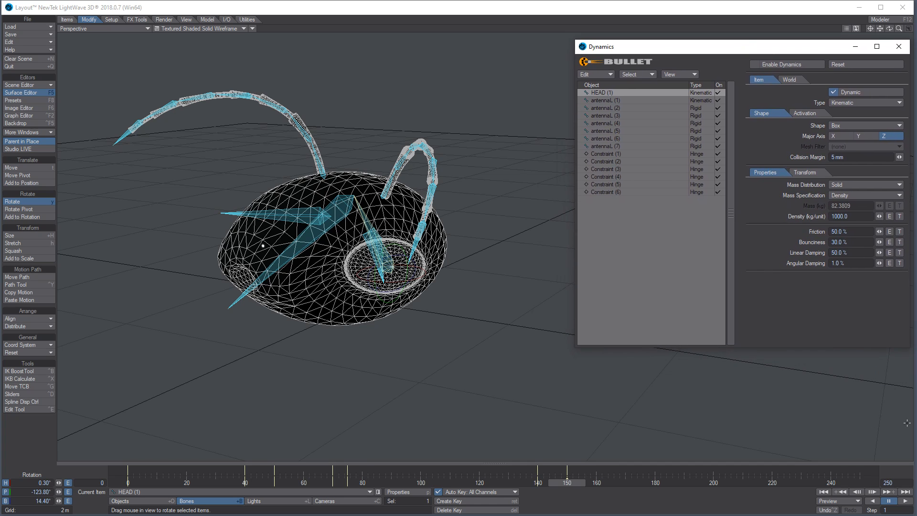
left_click_drag(912, 423, 914, 422)
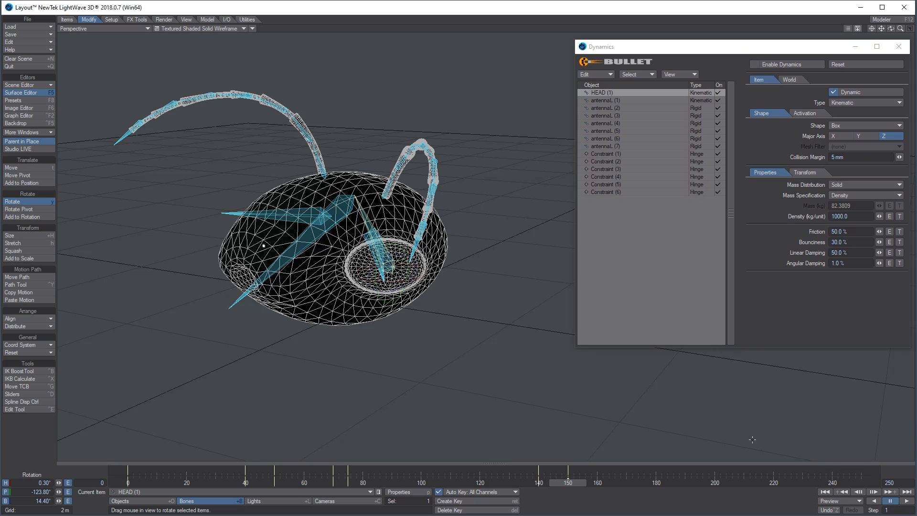
mouse_move(558, 484)
left_mouse_down()
mouse_move(506, 484)
mouse_move(571, 484)
mouse_move(558, 484)
left_mouse_up()
left_click_drag(487, 354, 408, 354)
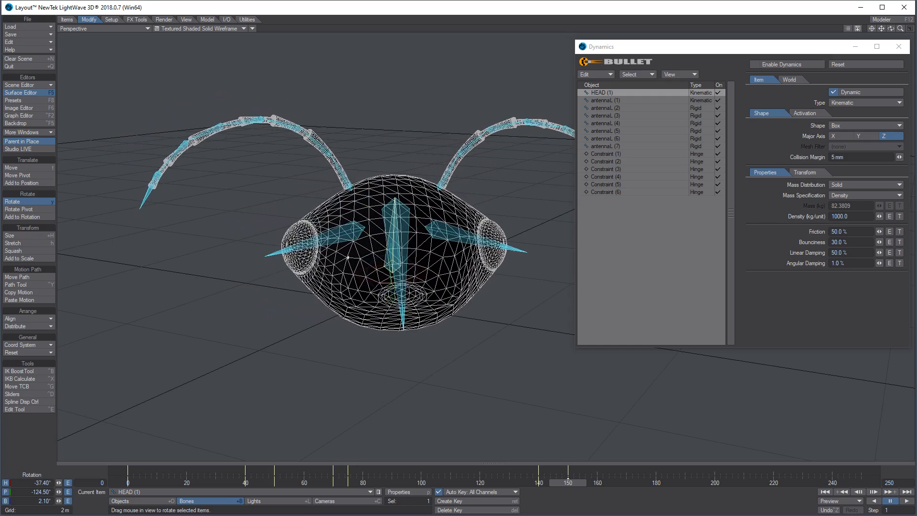
Check the HEAD (1) Rotation H, P and B curves around frames 140 and 150 in the Graph Editor
left_click(24, 116)
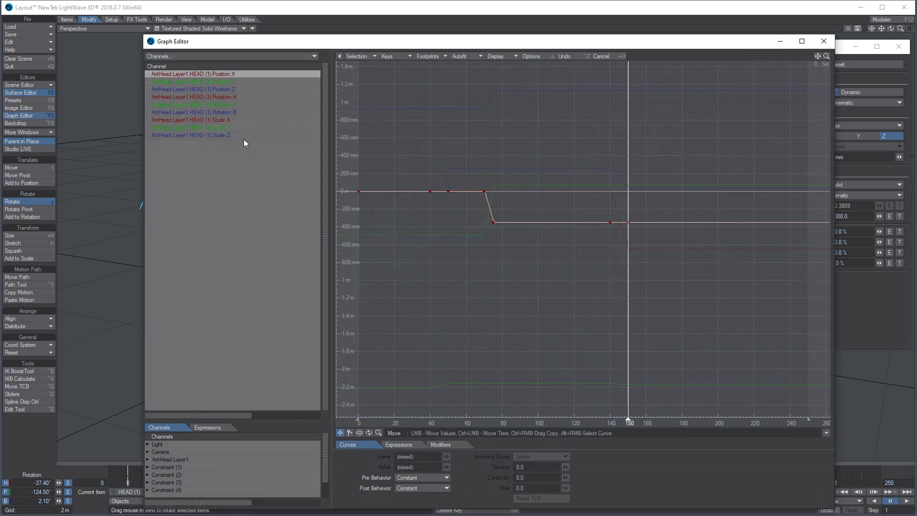
left_click(241, 97)
left_click(239, 112, "shift")
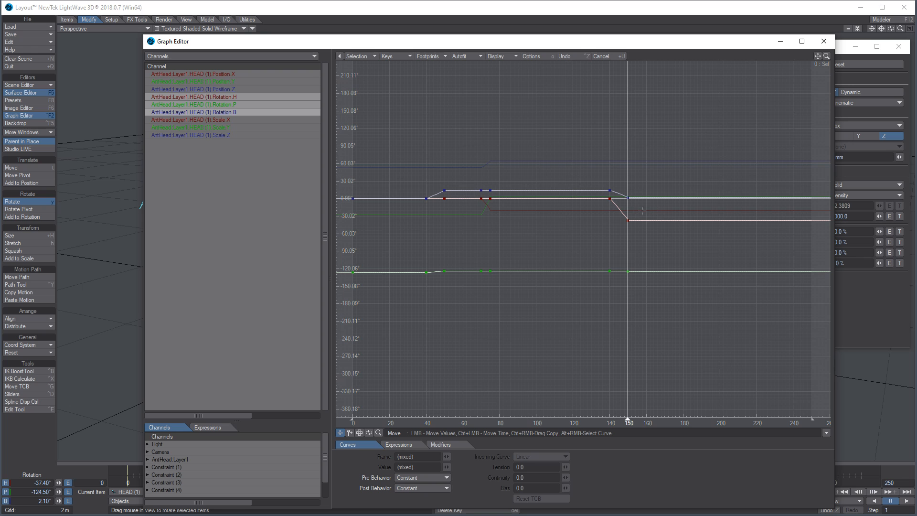
left_click(823, 41)
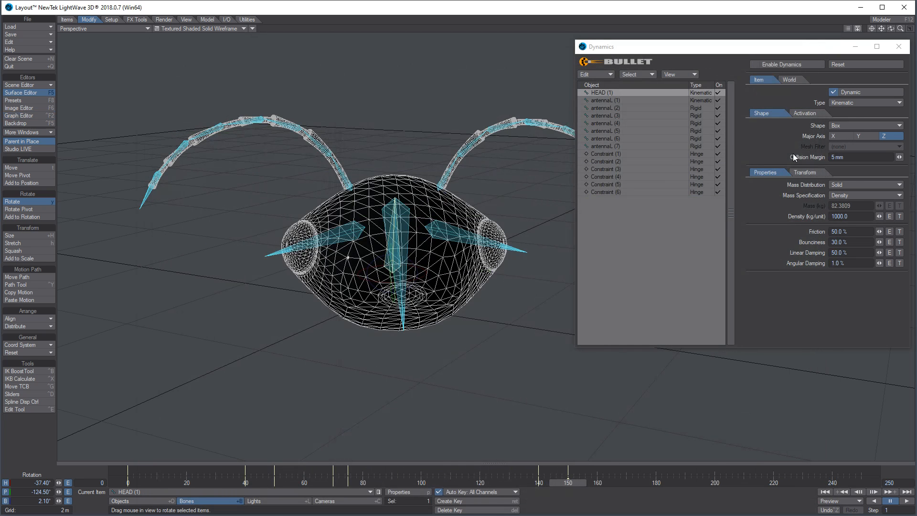
Enable Bullet dynamics and play back the antenna reaction to the extended head motion
left_click(758, 67)
left_click(905, 501)
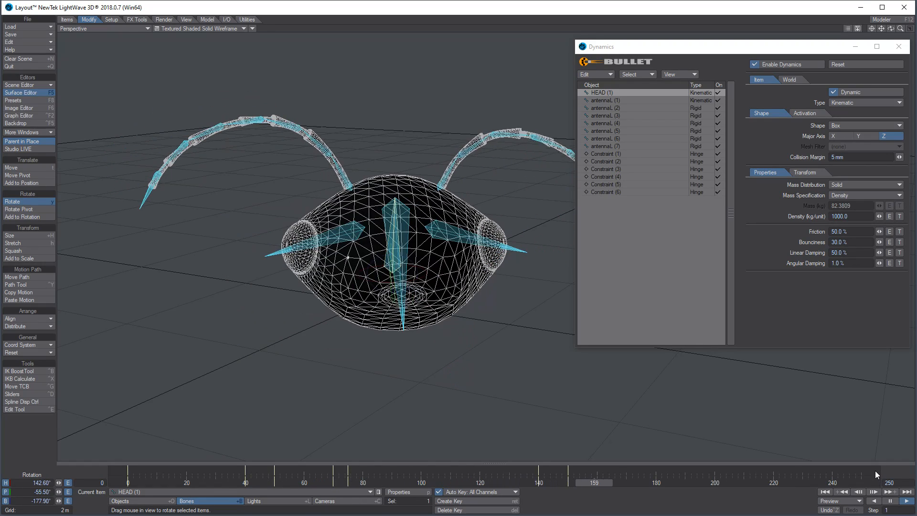
left_click_drag(640, 48, 807, 47)
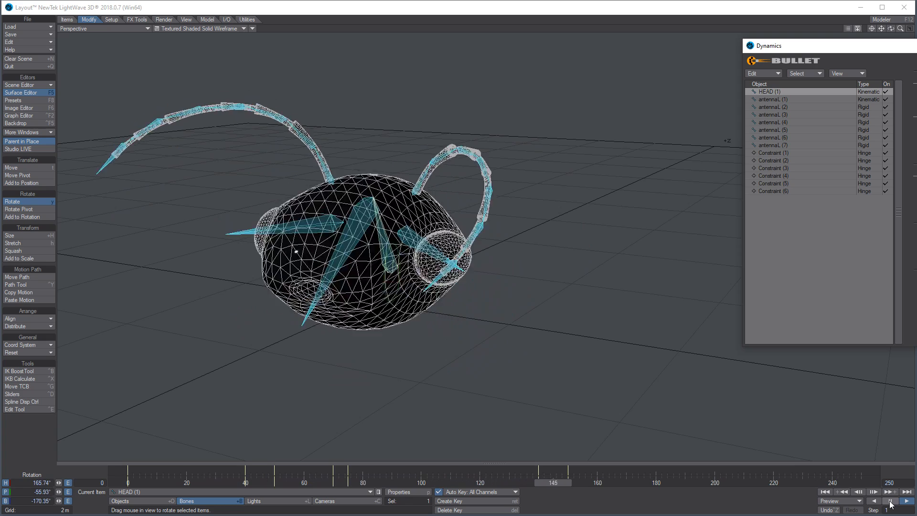
left_click(890, 501)
Set the hinge Lower Limit of Constraint (1) through Constraint (6) to -2°
left_click_drag(837, 51, 693, 49)
left_click(646, 151)
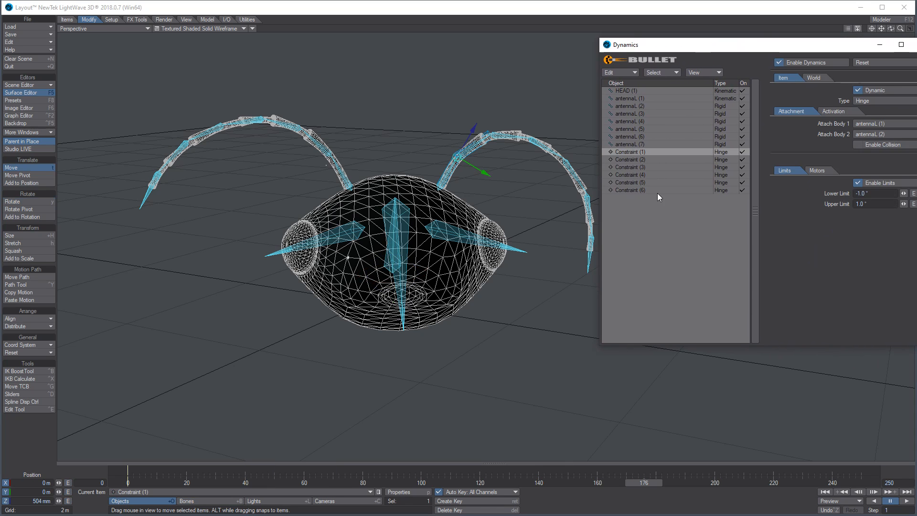
left_click(650, 190, "shift")
left_click_drag(785, 45, 548, 44)
left_click_drag(647, 190, 586, 191)
type("-2")
key("Tab")
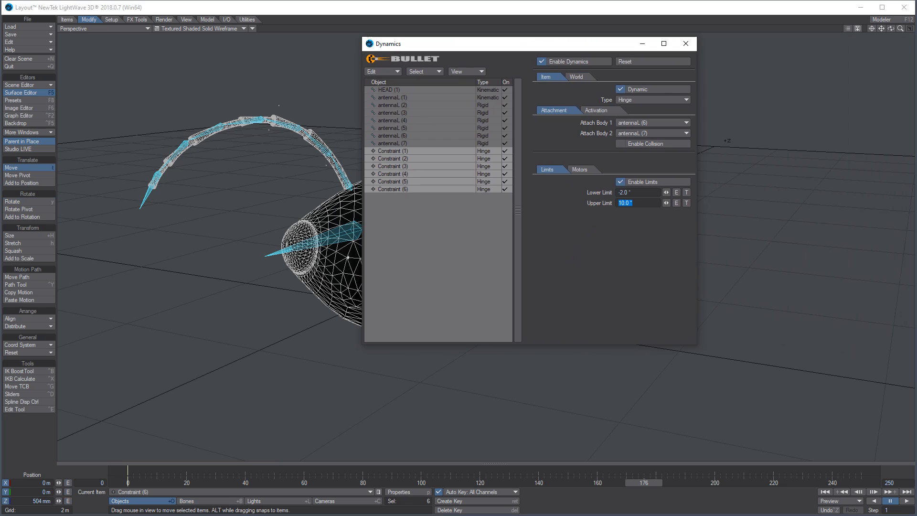
Set Linear Damping to 90% for antennaL (1) through antennaL (7) and close the Dynamics window
left_click(403, 142)
left_click(406, 97, "shift")
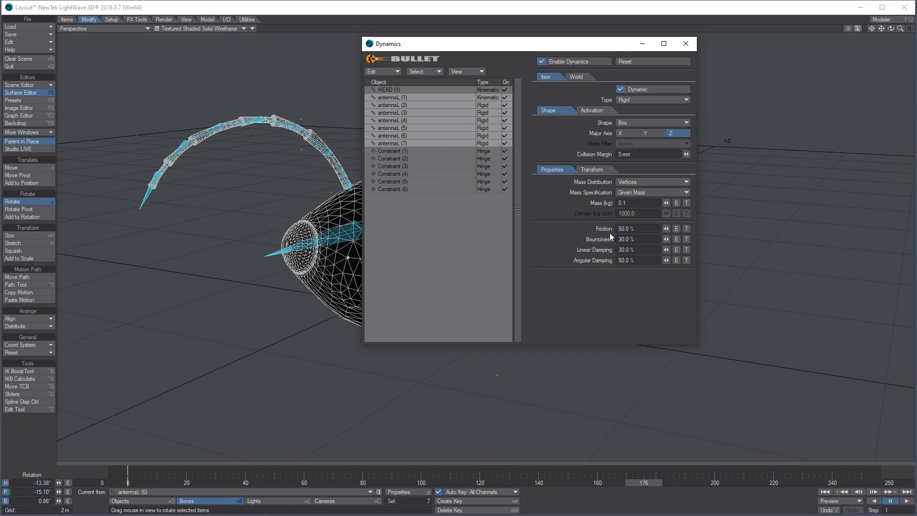
left_click_drag(640, 248, 609, 250)
type("90")
key("Tab")
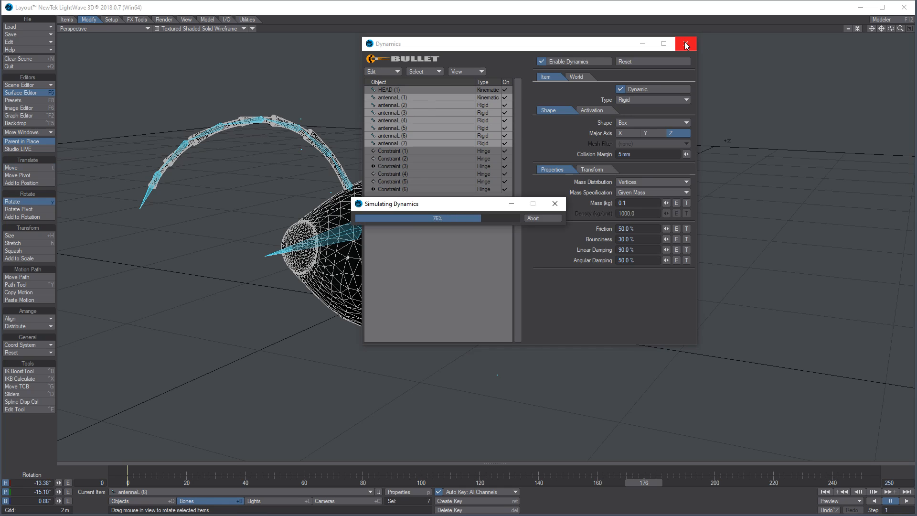
left_click(686, 46)
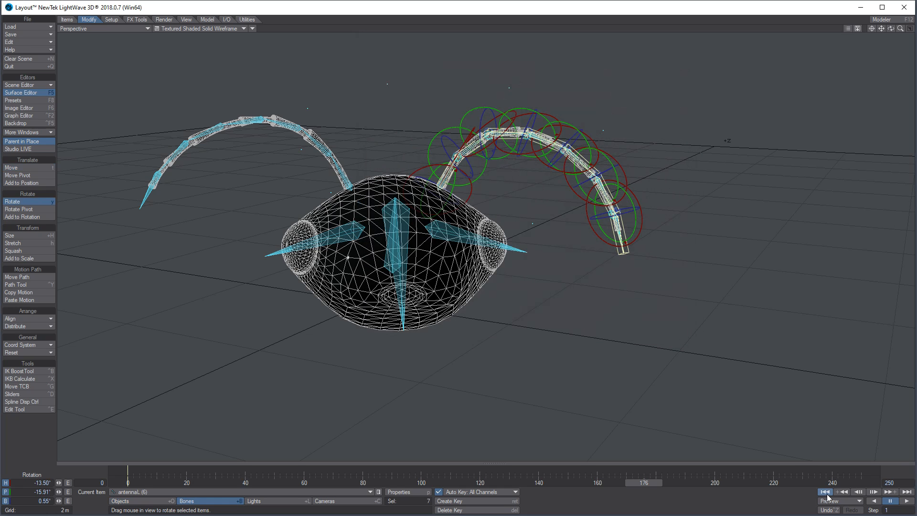
Play the recalculated simulation from the first frame to review the damped antenna motion
left_click(825, 492)
left_click(906, 500)
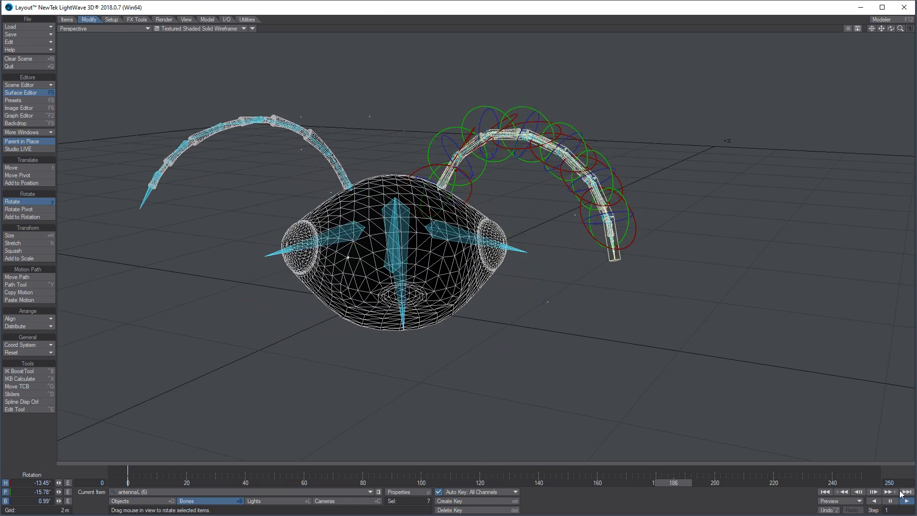
left_click(891, 501)
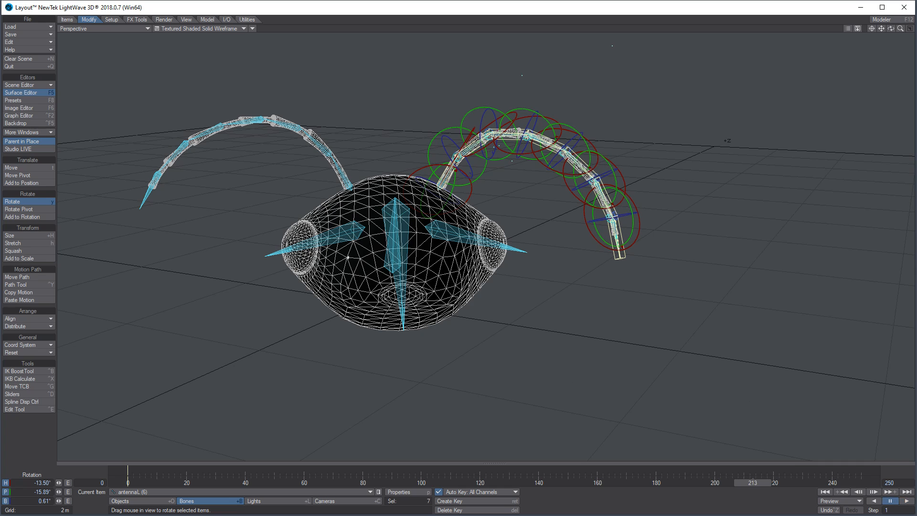
Preview the ant head in VPR and scrub the timeline to examine the rendered antenna movement
left_click(456, 318)
left_click(202, 30)
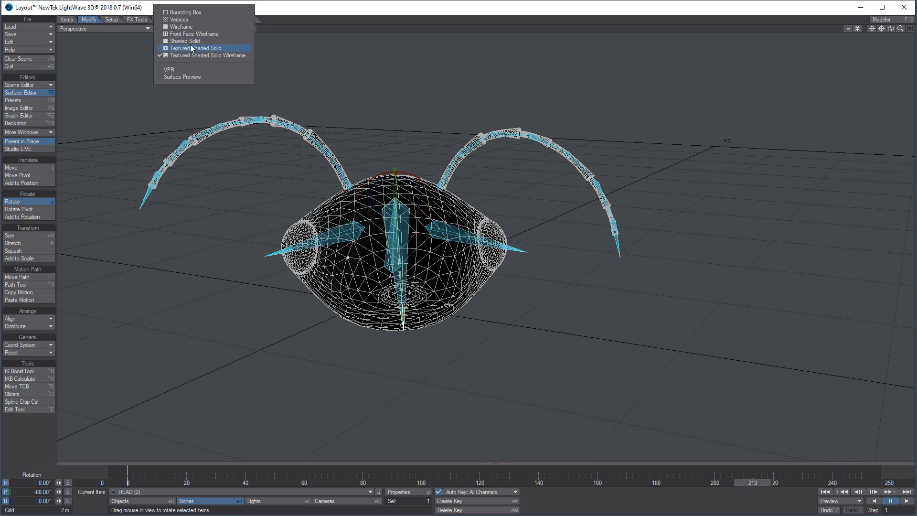
left_click(201, 41)
left_click(201, 22)
left_click(201, 29)
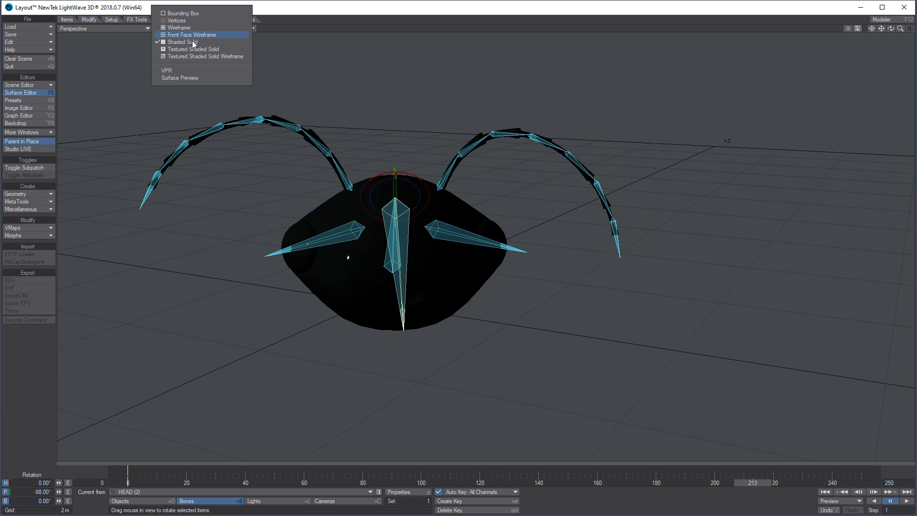
left_click(185, 71)
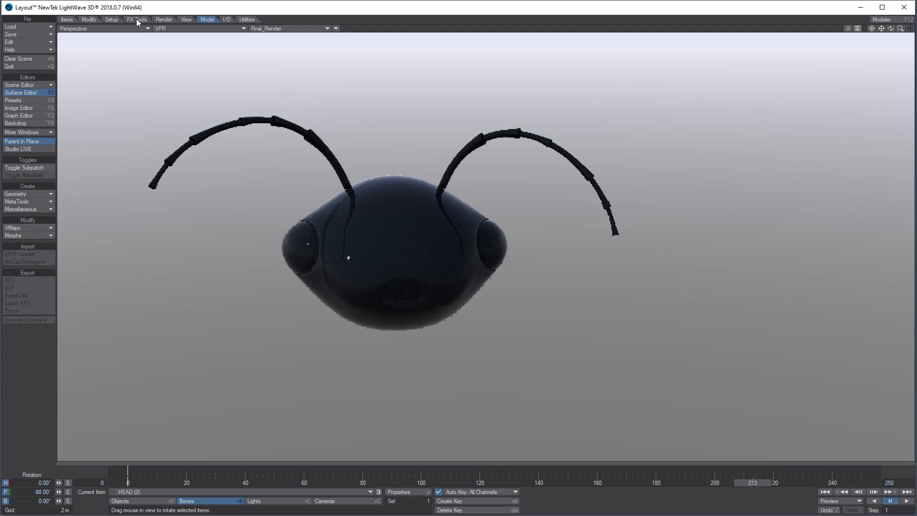
left_click(137, 20)
left_click(677, 482)
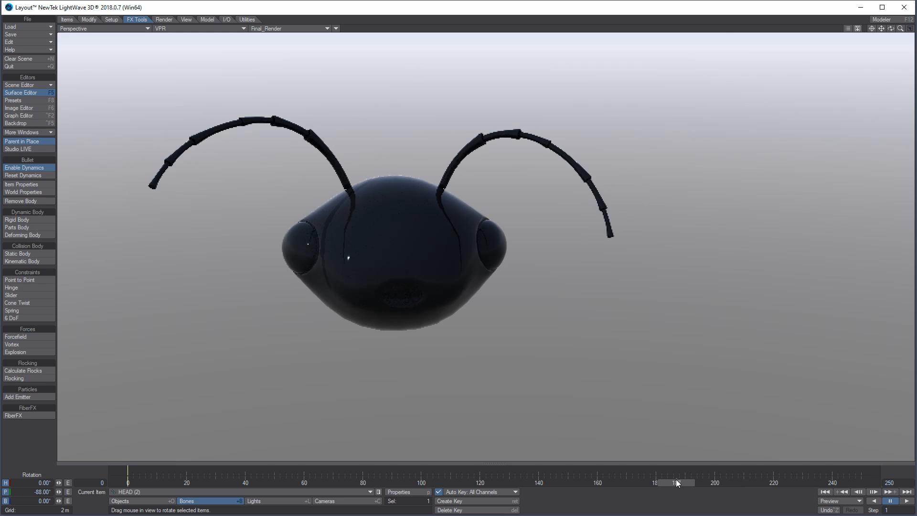
left_click(594, 482)
left_click_drag(412, 478, 702, 479)
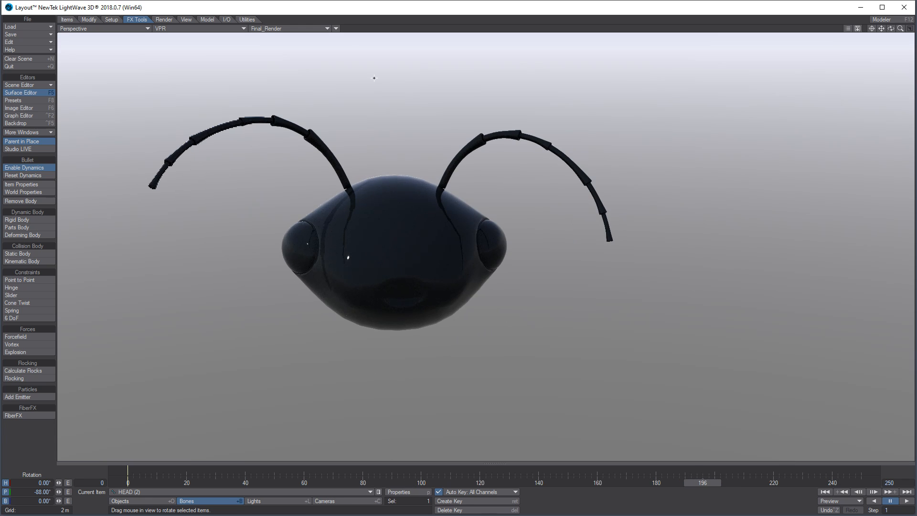
Return the viewport to Shaded Solid and reopen the Bullet item properties
left_click(191, 29)
left_click(181, 43)
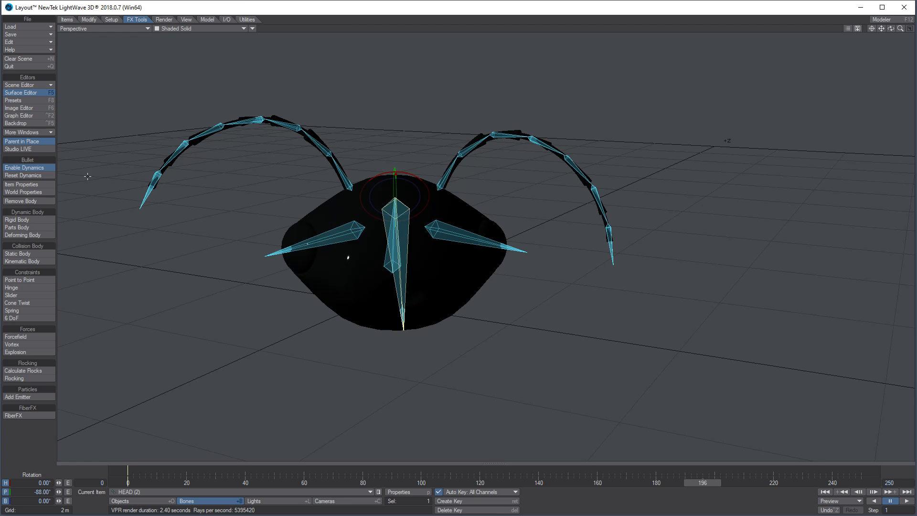
left_click(110, 20)
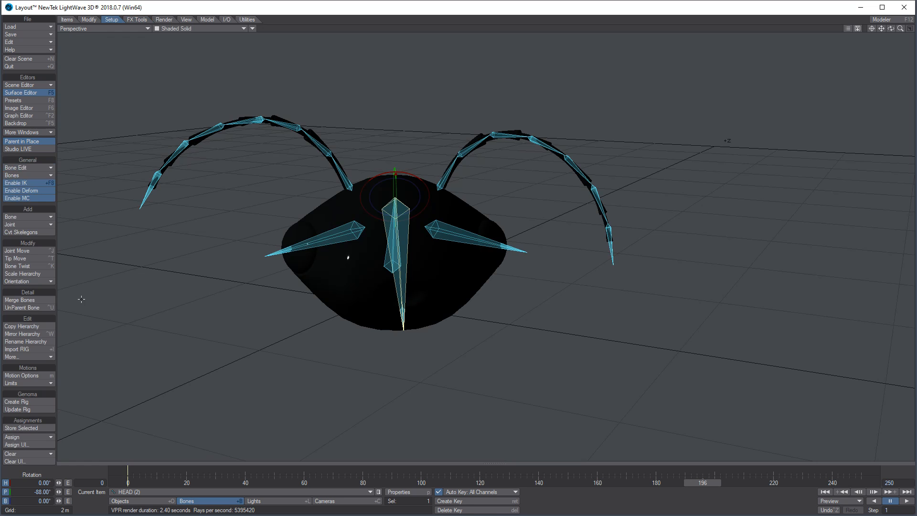
left_click(137, 20)
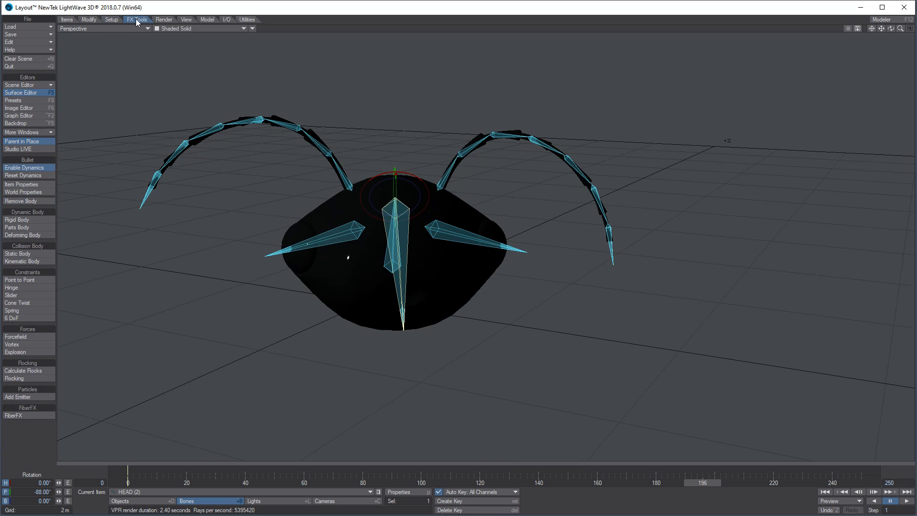
left_click(21, 184)
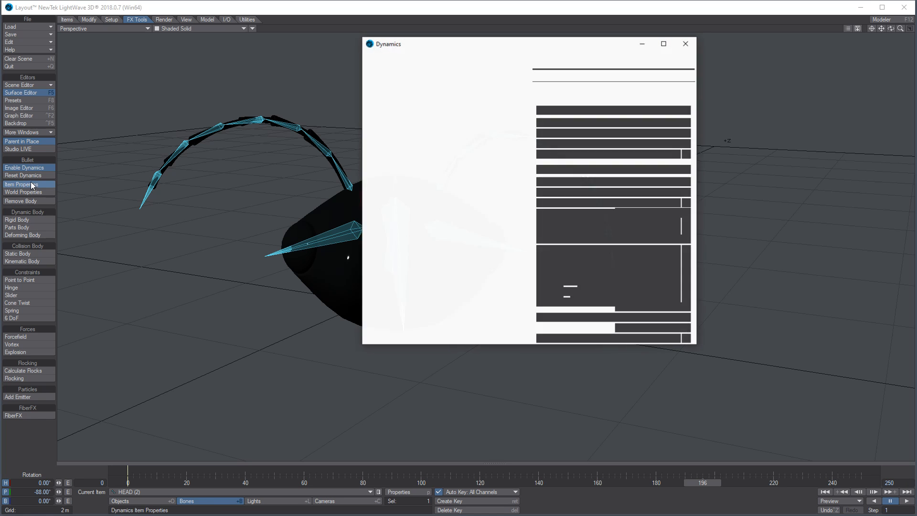
Set the collision Shape of antennaL (1) through antennaL (7) to Capsule
left_click_drag(515, 44, 665, 83)
left_click(557, 137)
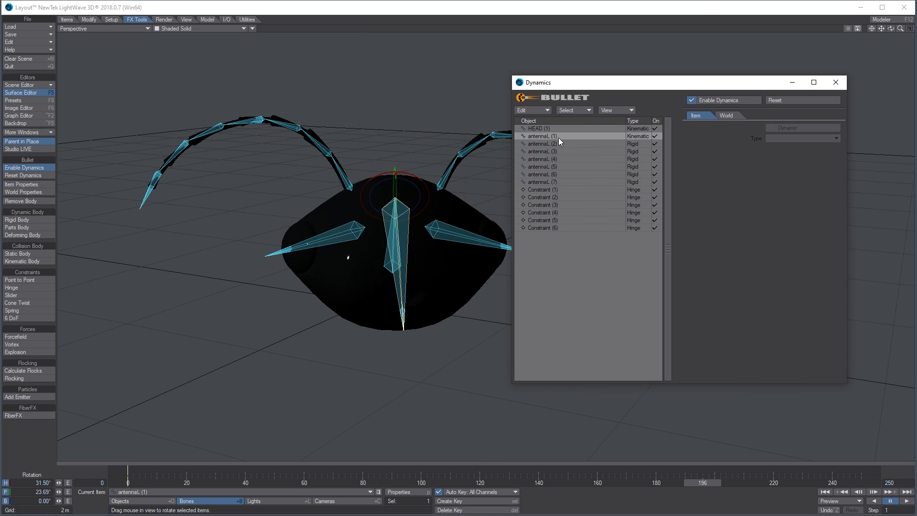
left_click(544, 182, "shift")
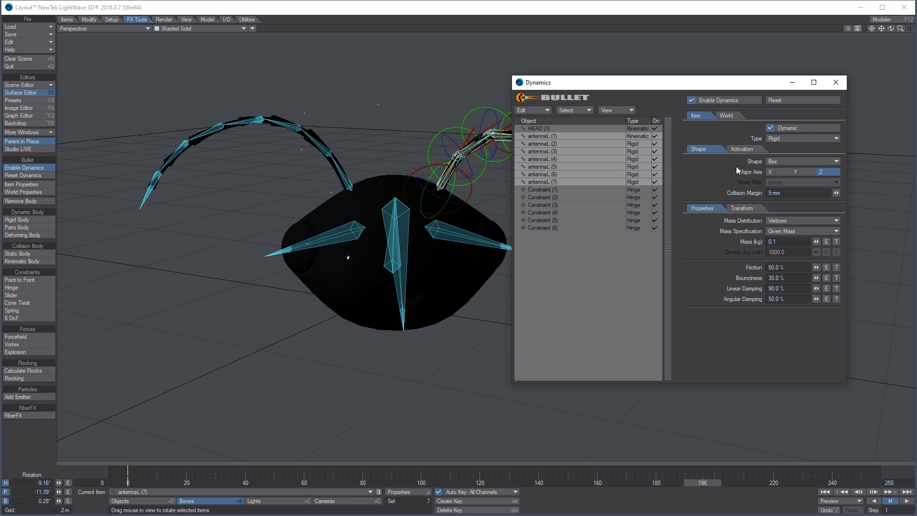
left_click_drag(592, 86, 653, 92)
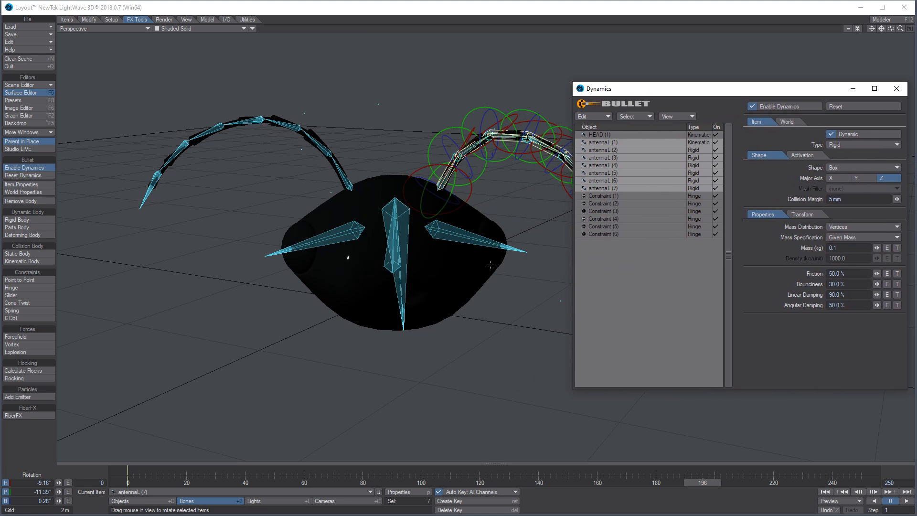
scroll(499, 265, "down", 2)
mouse_move(499, 265)
left_mouse_down("alt+shift")
mouse_move(405, 266)
mouse_move(431, 251)
mouse_move(497, 258)
left_mouse_up("alt+shift")
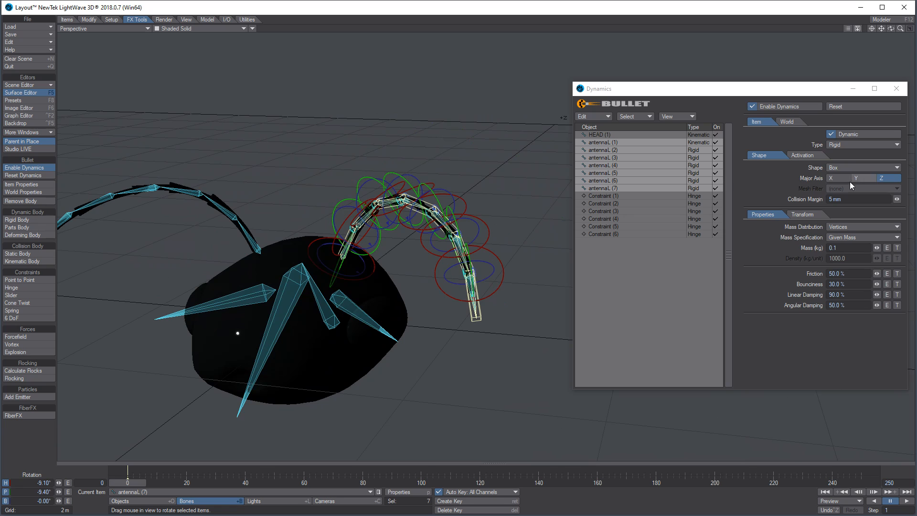
left_click(847, 168)
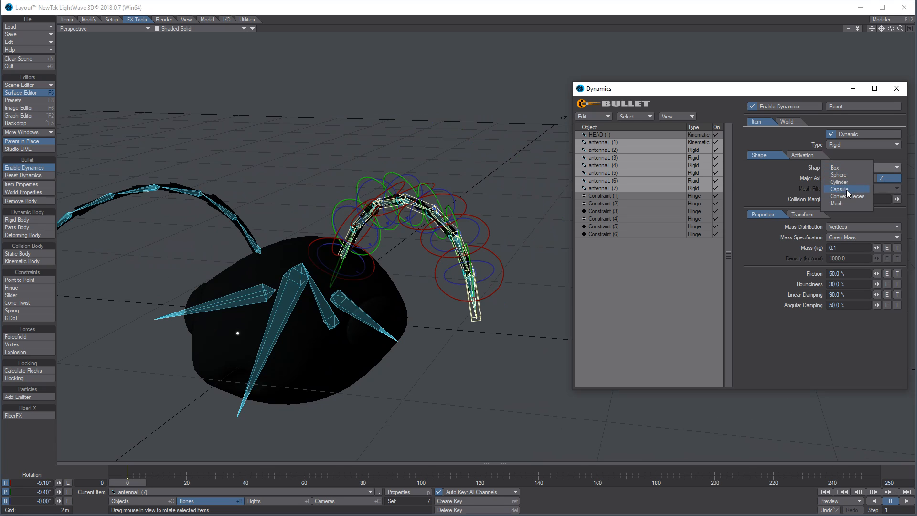
left_click(846, 190)
Play back the simulation to review the antenna motion with capsule collision shapes
left_click(875, 501)
left_click(904, 501)
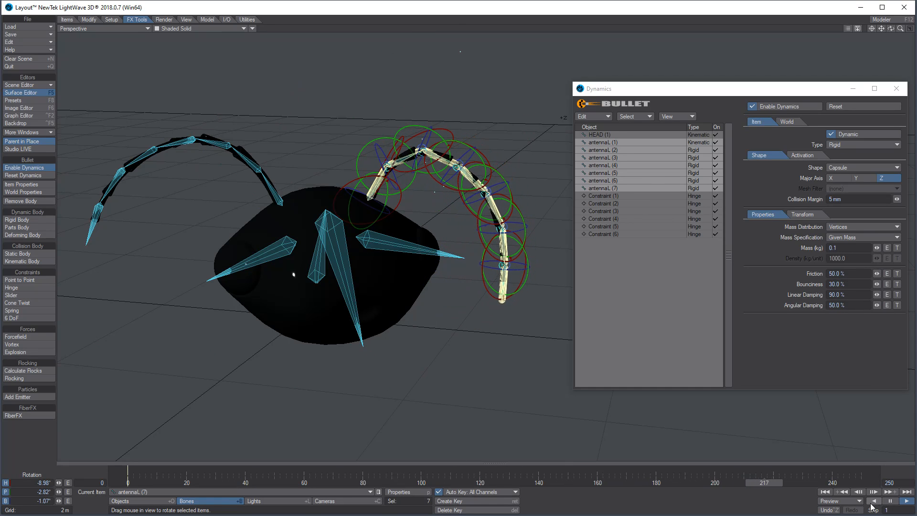
left_click(890, 500)
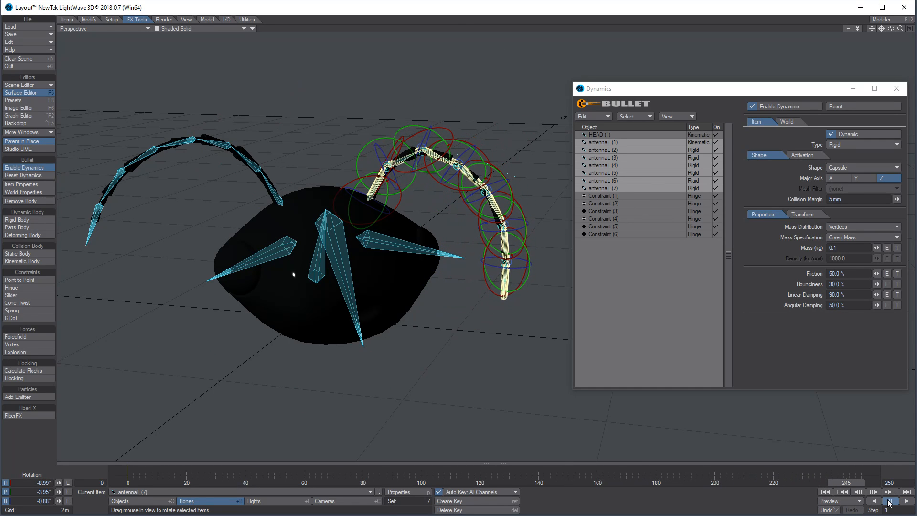
Set the Mass Distribution of antennaL (1) through antennaL (7) to Surface and play back the simulation from the first frame
left_click(824, 491)
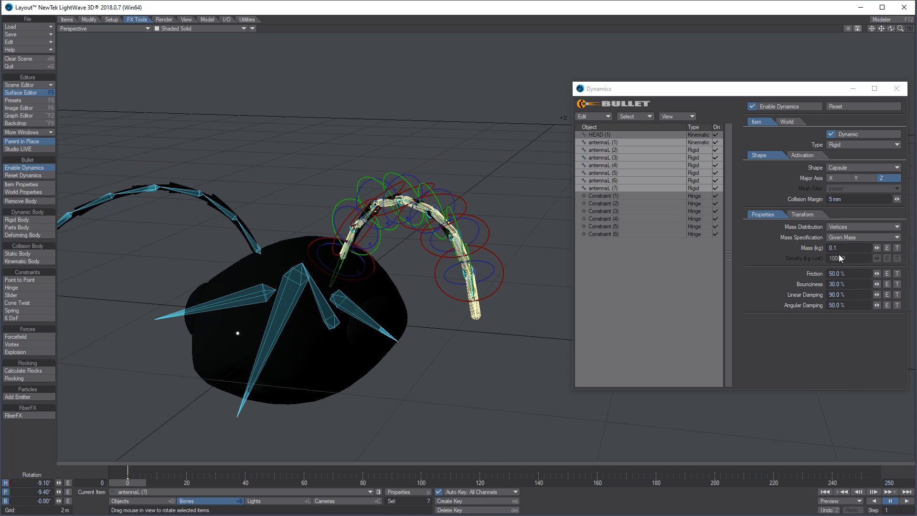
left_click(852, 225)
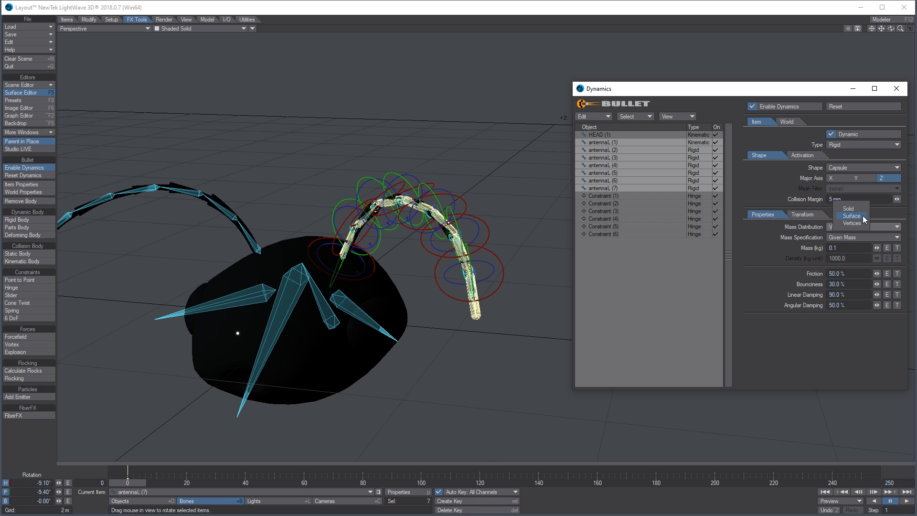
left_click(862, 215)
left_click(906, 501)
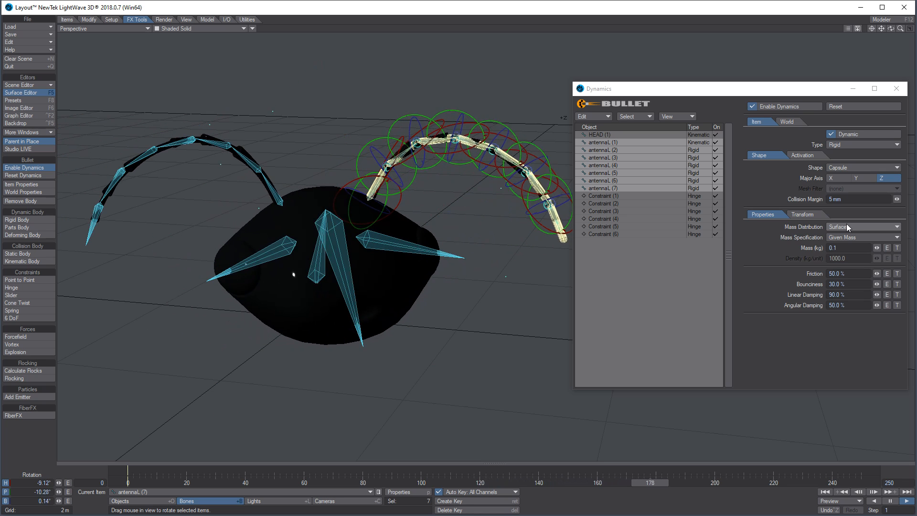
left_click(889, 501)
left_click(825, 491)
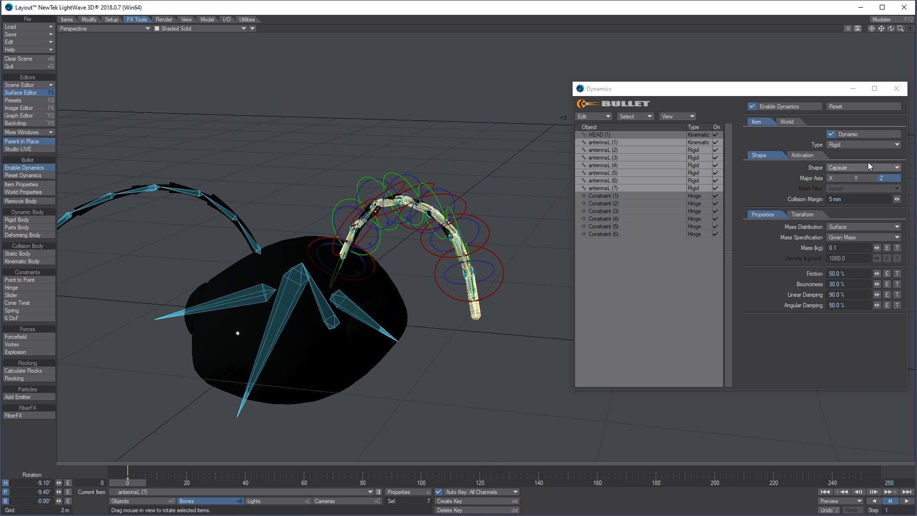
Try the Box collision shape on the selected antenna bones and briefly play back the simulation
left_click(864, 168)
left_click(864, 146)
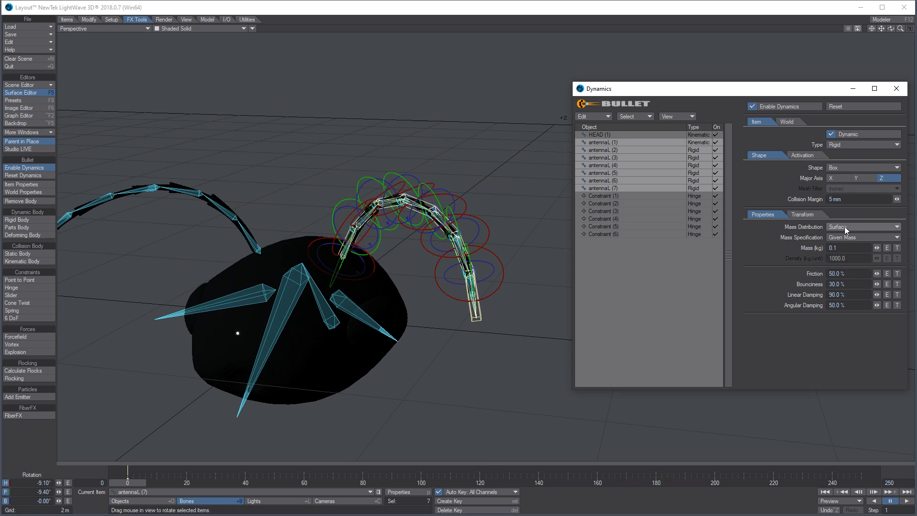
left_click(906, 500)
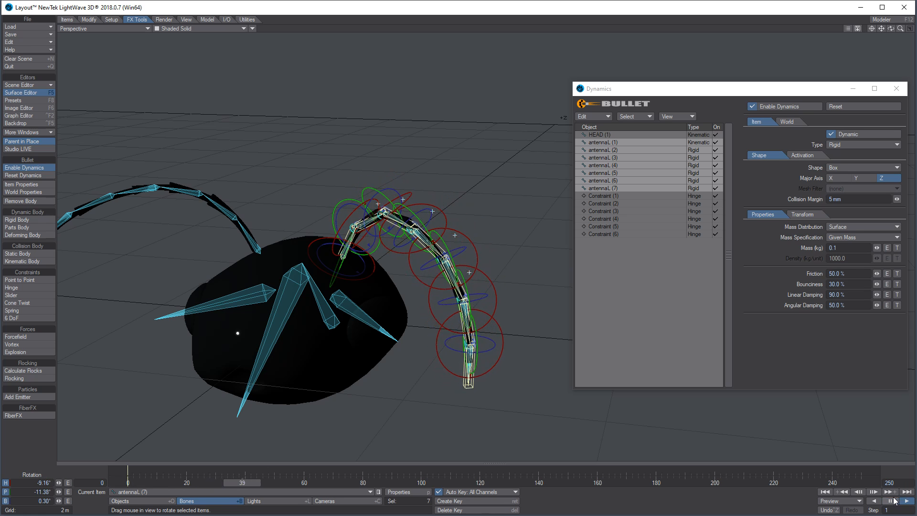
left_click(826, 491)
Try the Vertices mass distribution on the box-shaped antenna bones and play back the simulation
left_click(833, 227)
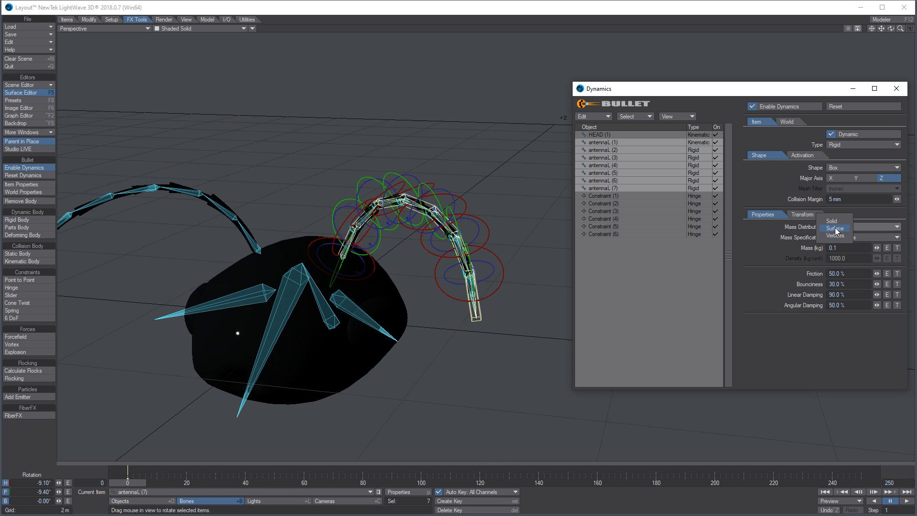
left_click(835, 236)
left_click(904, 501)
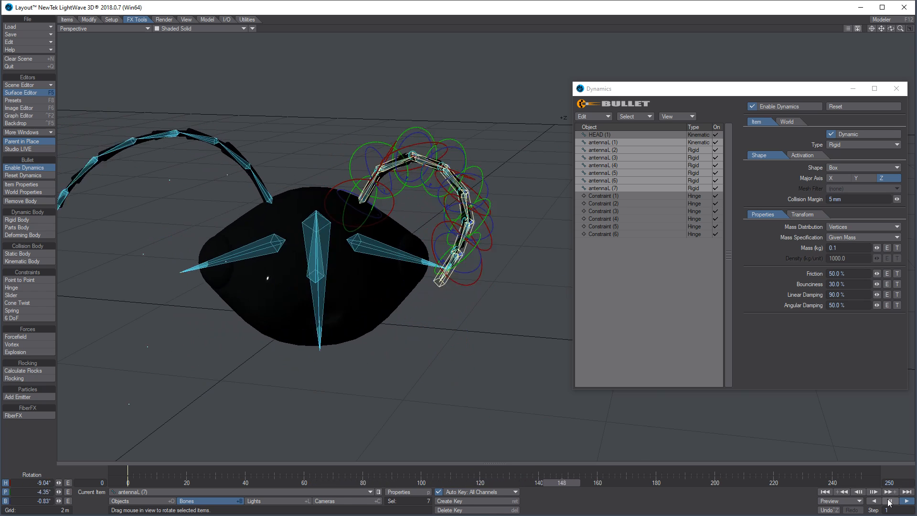
left_click(889, 501)
left_click(825, 491)
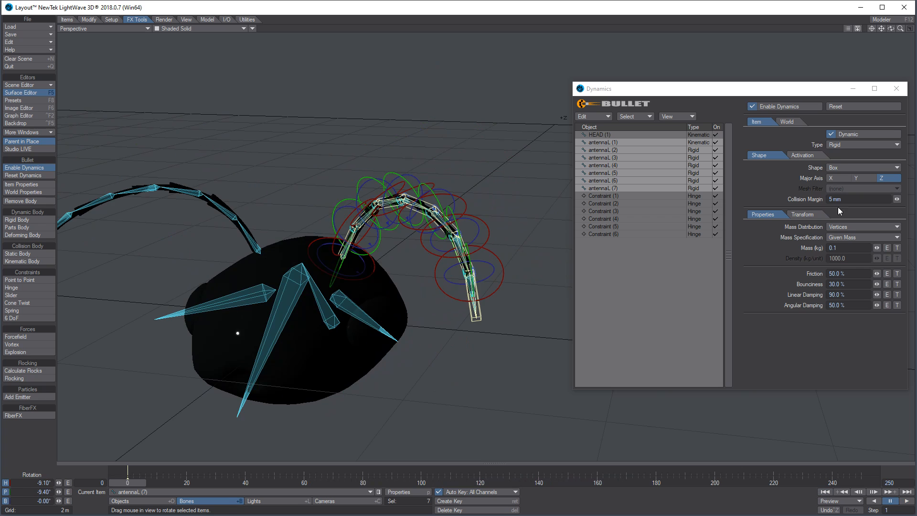
Return the antenna bones to the Capsule shape and Surface mass distribution, and replay the simulation
left_click(841, 168)
left_click(844, 190)
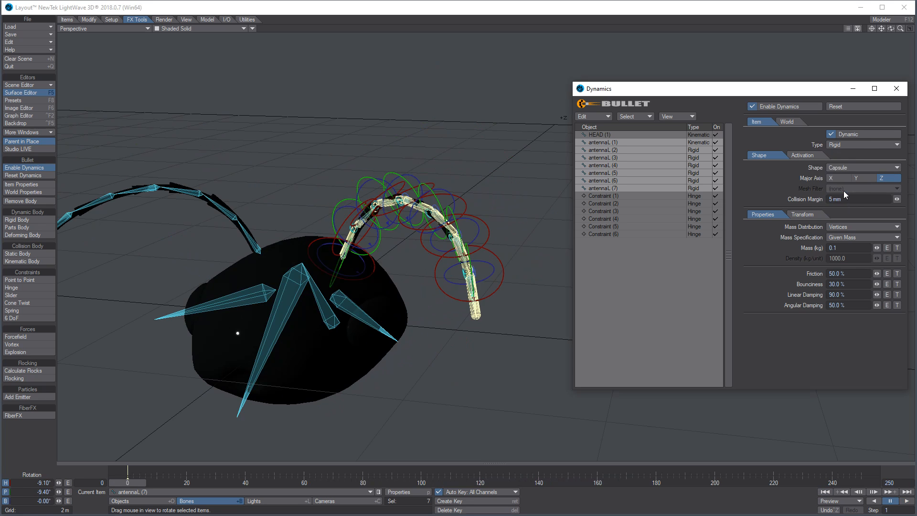
left_click(841, 225)
left_click(847, 221)
left_click(906, 501)
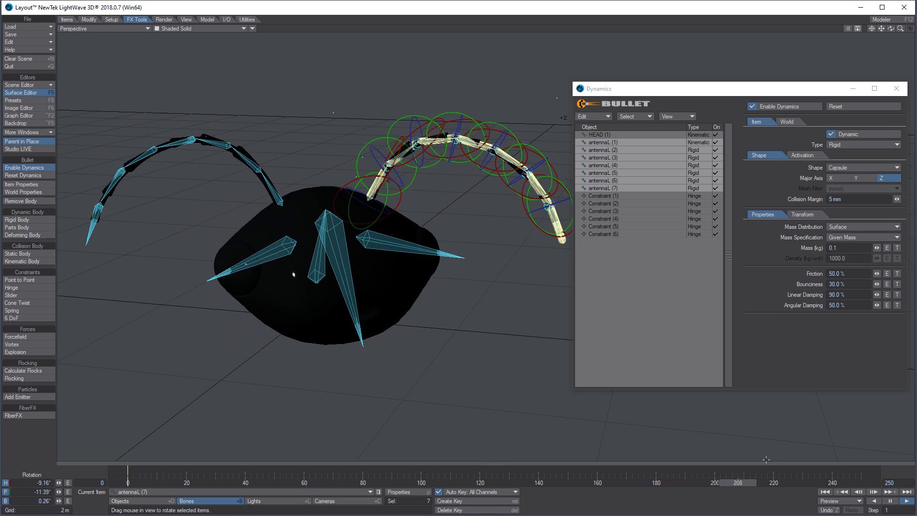
left_click(890, 501)
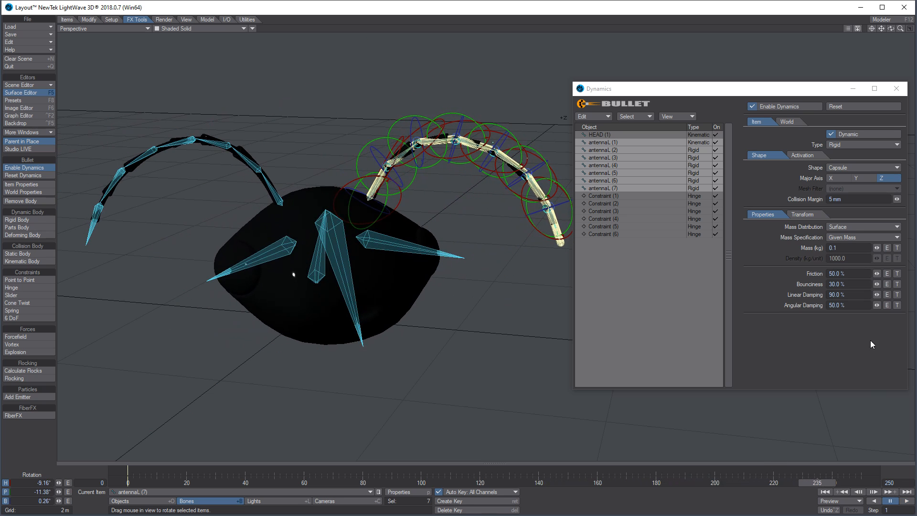
left_click(824, 491)
Set the mass of the selected antenna bones to 1000 kg and play back the simulation
left_click(847, 248)
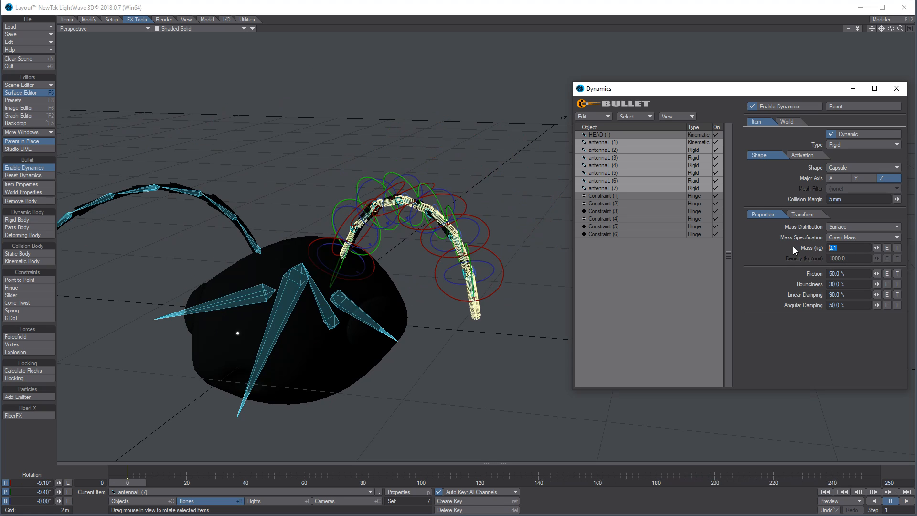
type("1000")
key("Tab")
left_click(906, 501)
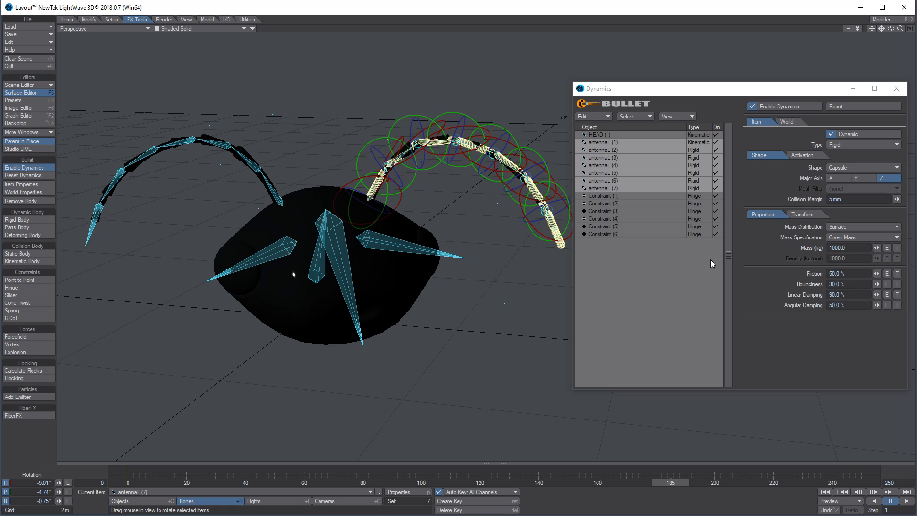
Select the hinge constraints Constraint (1) through Constraint (6) to show their shared limits
left_click(623, 233)
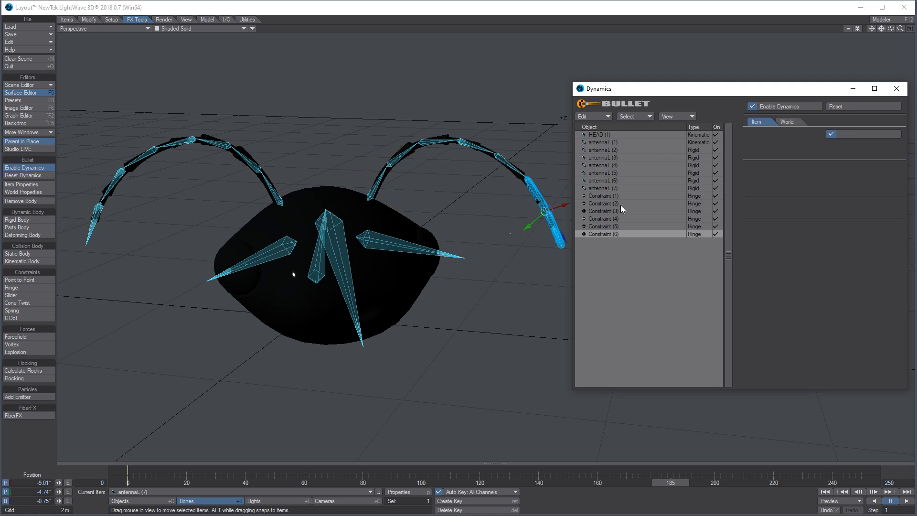
left_click(620, 197, "shift")
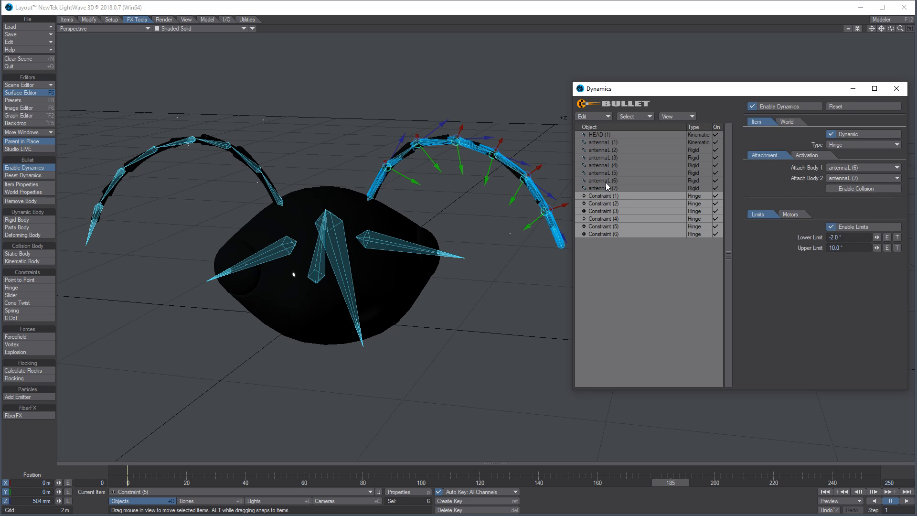